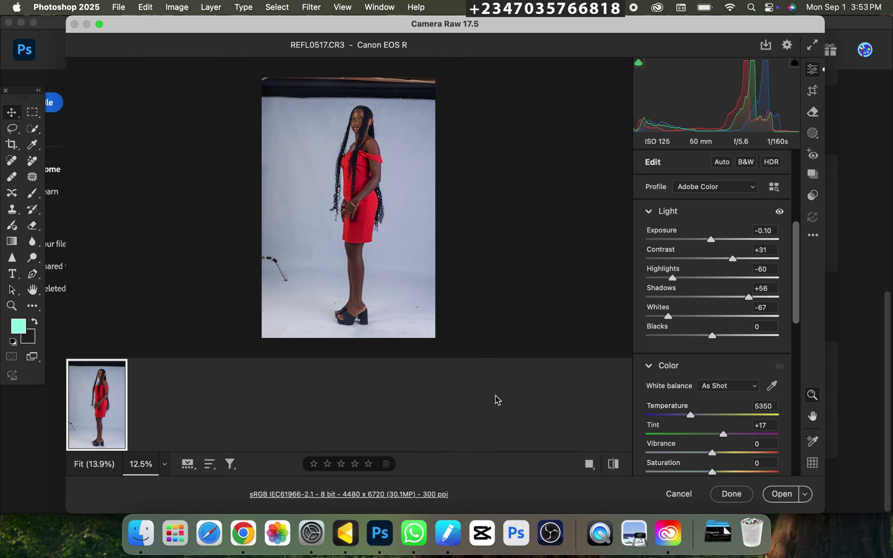
# - Open the raw photo REFL0517.CR3 from Camera Raw as a document and start a 4:5 crop
pyautogui.click(781, 494)
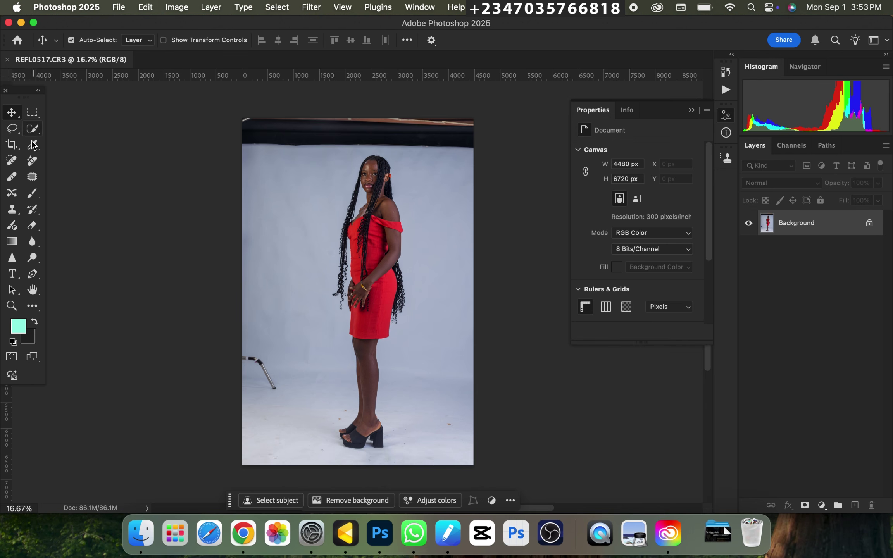
pyautogui.click(12, 145)
pyautogui.press('super+minus')
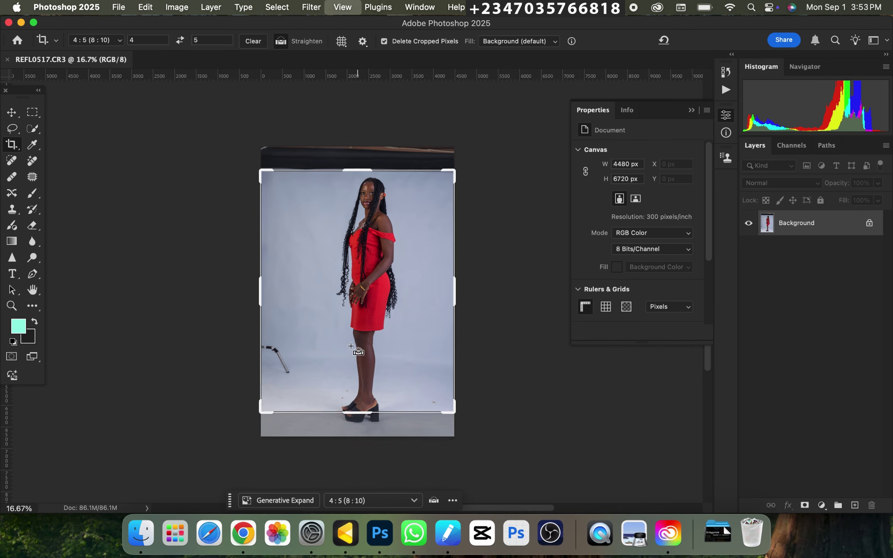
pyautogui.moveTo(359, 405); pyautogui.dragTo(358, 413)
pyautogui.press('super+z')
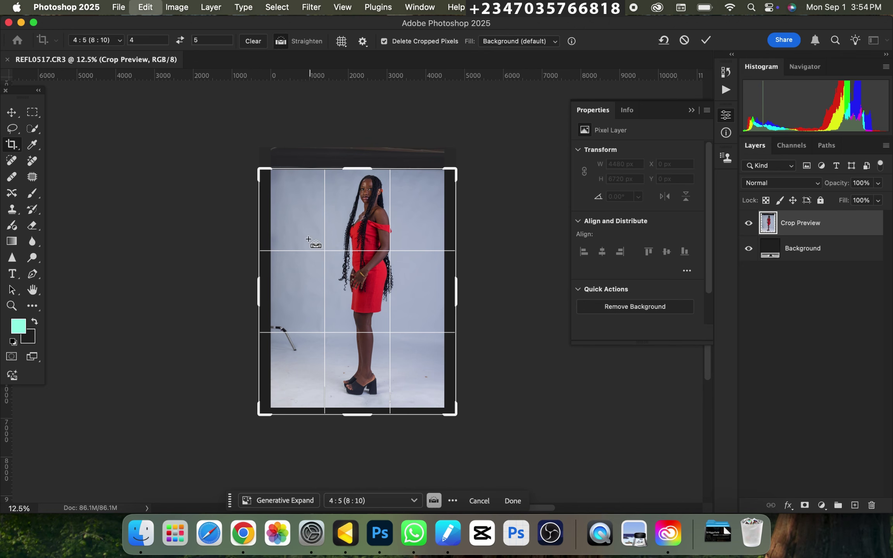
pyautogui.click(92, 41)
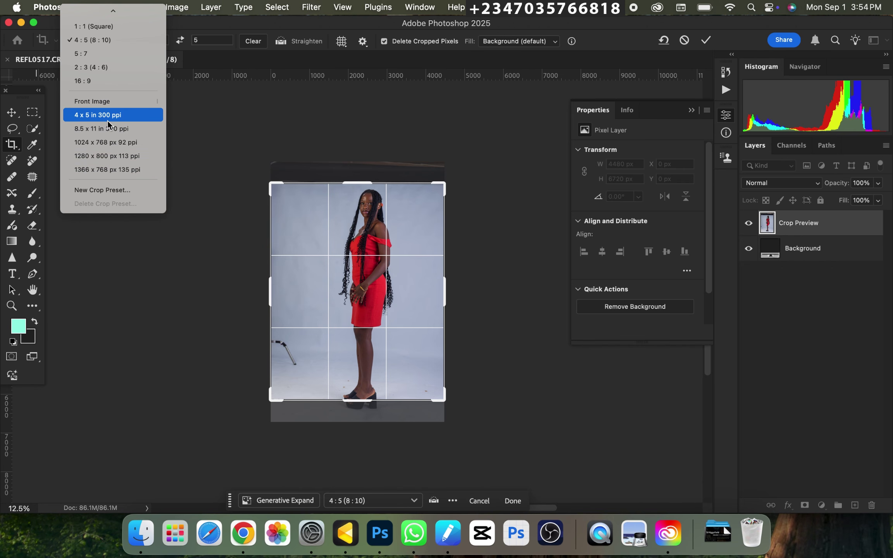
pyautogui.click(99, 42)
pyautogui.click(97, 42)
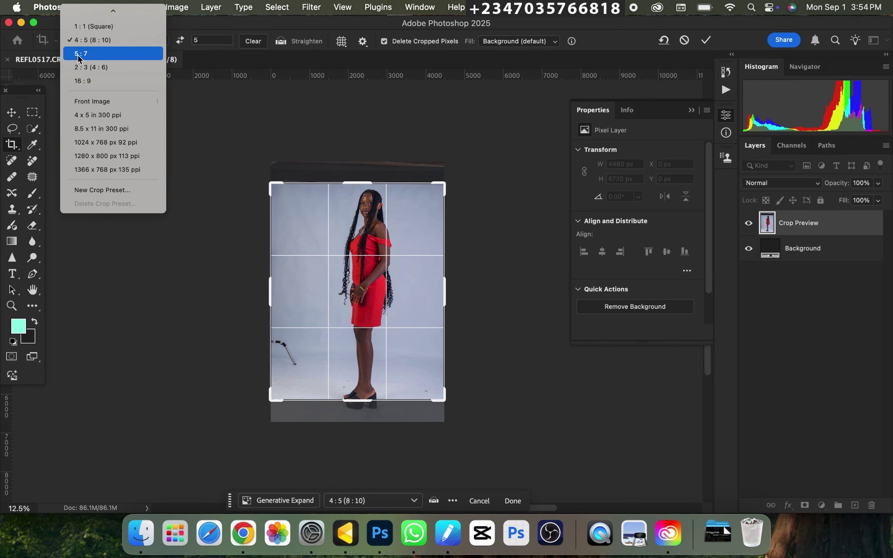
pyautogui.click(103, 41)
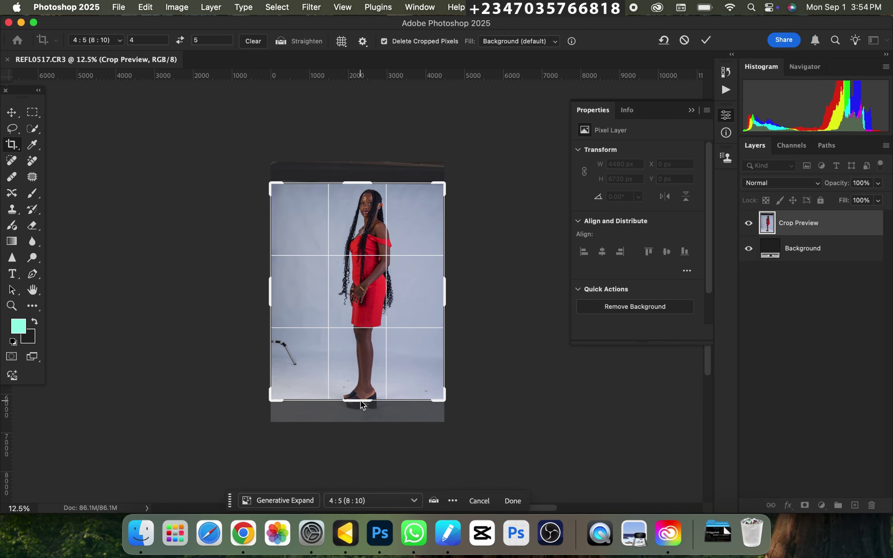
# - Extend the 4:5 crop frame beyond the photo's edges on all sides to about 6238 x 7799 px
pyautogui.moveTo(362, 405); pyautogui.dragTo(360, 417)
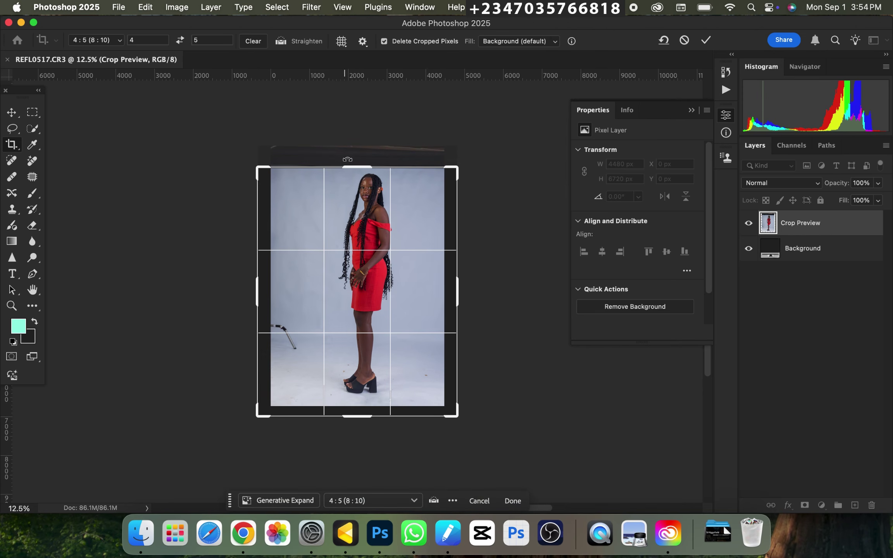
pyautogui.moveTo(357, 166); pyautogui.dragTo(355, 141)
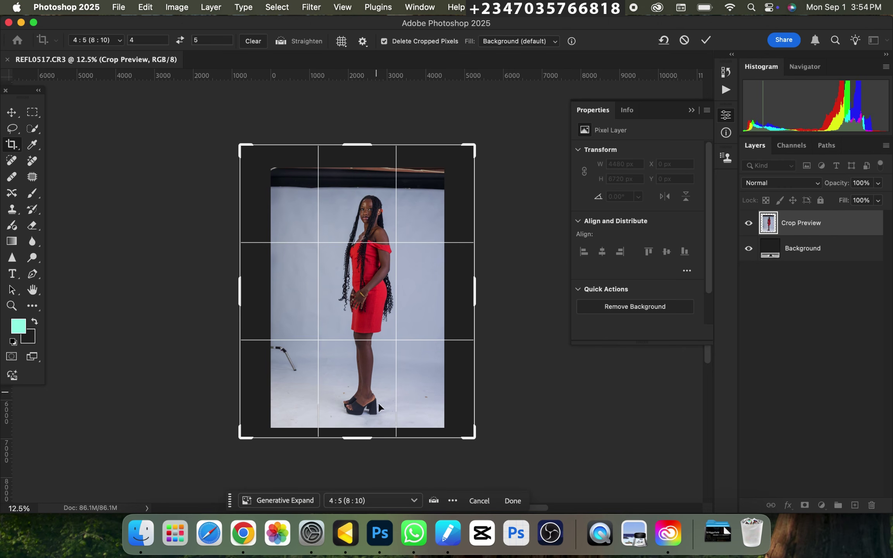
pyautogui.moveTo(359, 444); pyautogui.dragTo(359, 446)
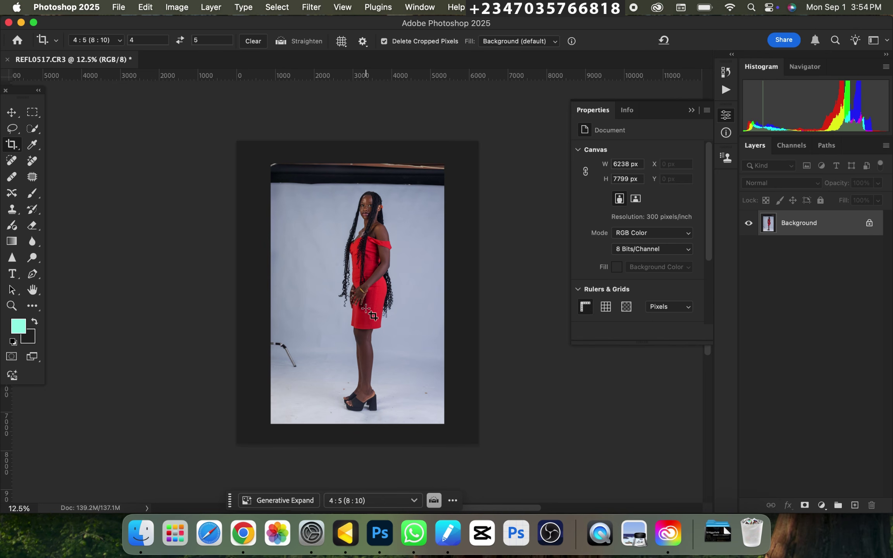
# - Duplicate the background layer and rename the copy "subject"
pyautogui.press('super')
pyautogui.press('super+j')
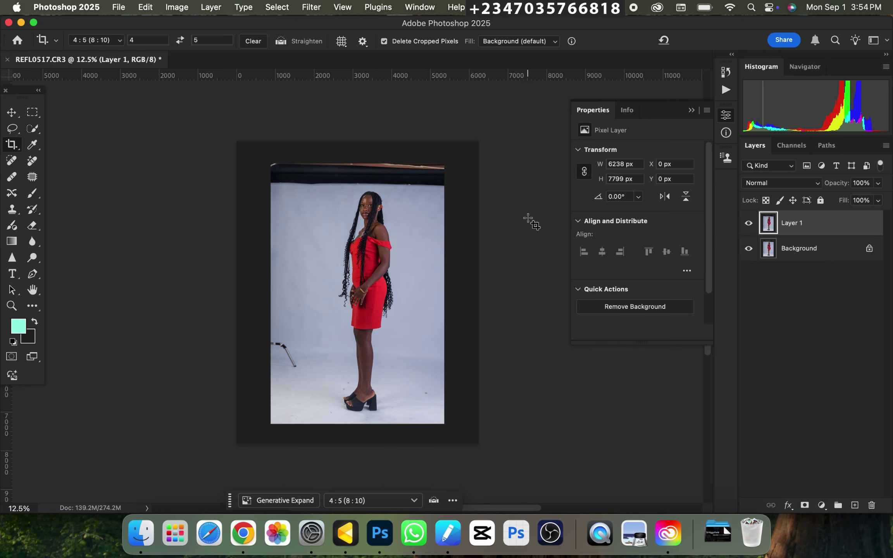
pyautogui.doubleClick(794, 225)
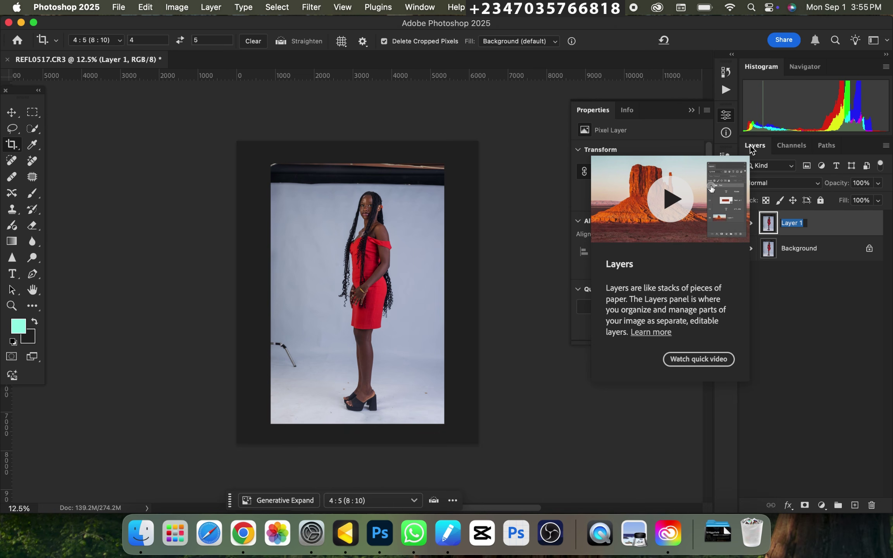
pyautogui.write('subject')
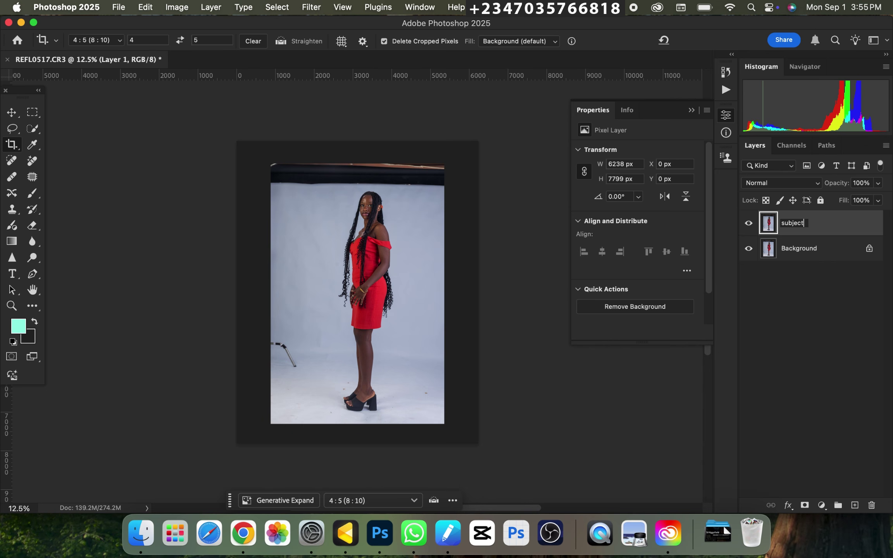
pyautogui.press('Return')
# - Select the woman automatically with Select Subject and examine the selection outline from her head to her shoes
pyautogui.click(36, 129)
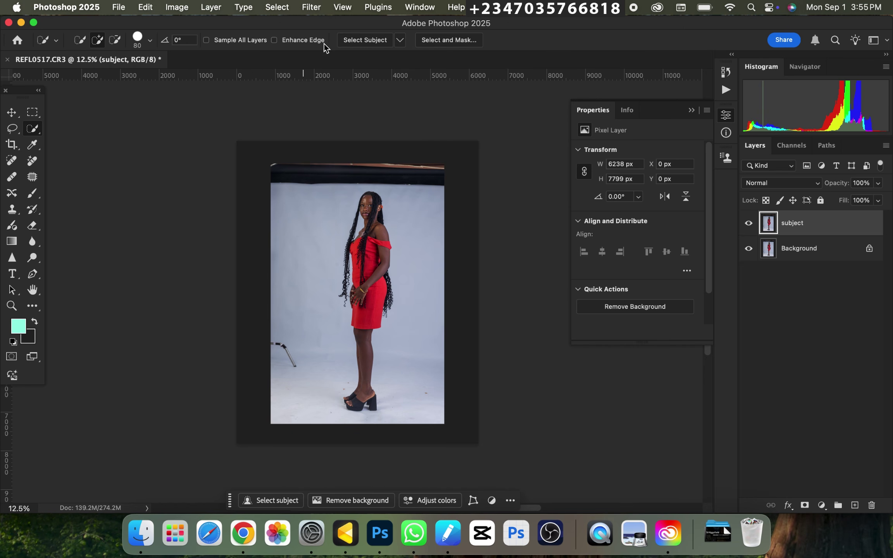
pyautogui.click(363, 40)
pyautogui.press('super+plus')
pyautogui.press('super+plus')
pyautogui.press('super+plus')
pyautogui.moveTo(372, 322); pyautogui.dragTo(394, 235)
pyautogui.press('super+plus')
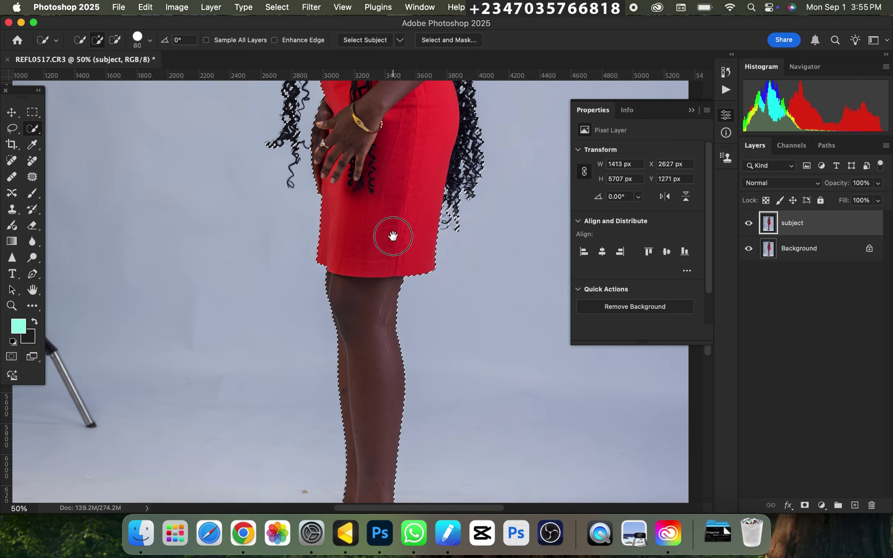
pyautogui.moveTo(405, 175); pyautogui.dragTo(403, 372)
pyautogui.moveTo(405, 213); pyautogui.dragTo(399, 299)
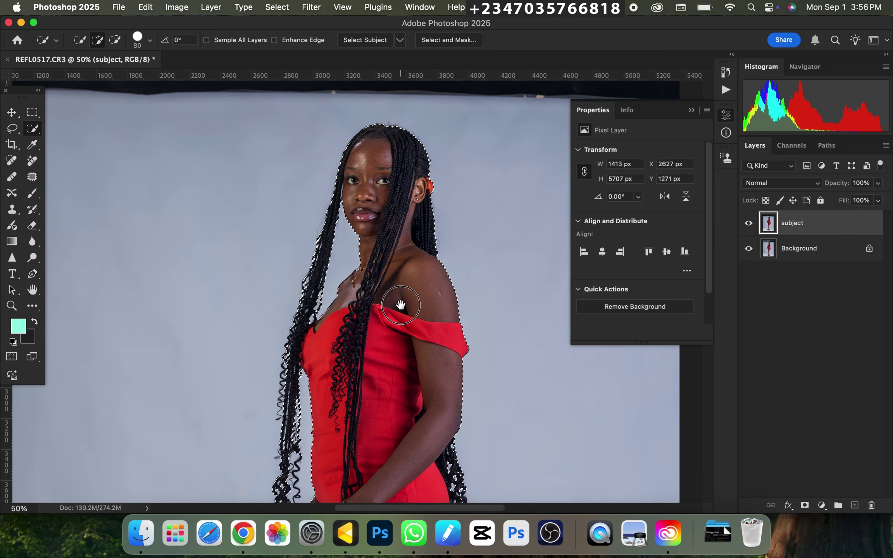
pyautogui.moveTo(396, 373); pyautogui.dragTo(409, 239)
pyautogui.scroll(-10, 409, 239)
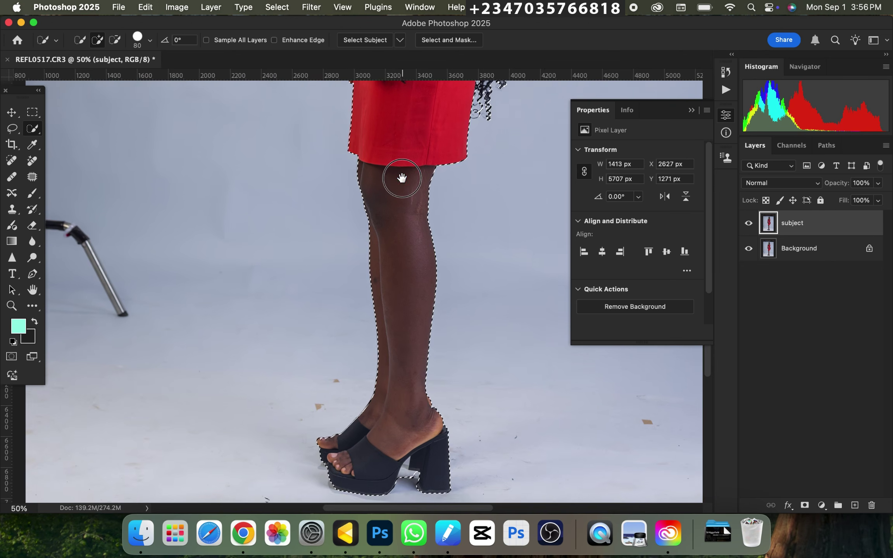
pyautogui.press('super+plus')
pyautogui.moveTo(405, 354); pyautogui.dragTo(385, 143)
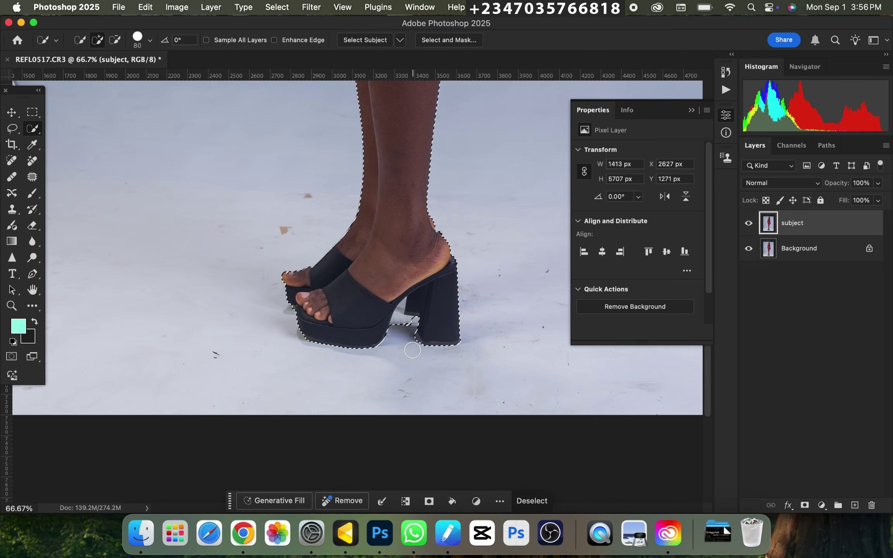
# - Subtract the background gap between the shoe's platform and heel from the selection with the Polygonal Lasso
pyautogui.rightClick(12, 134)
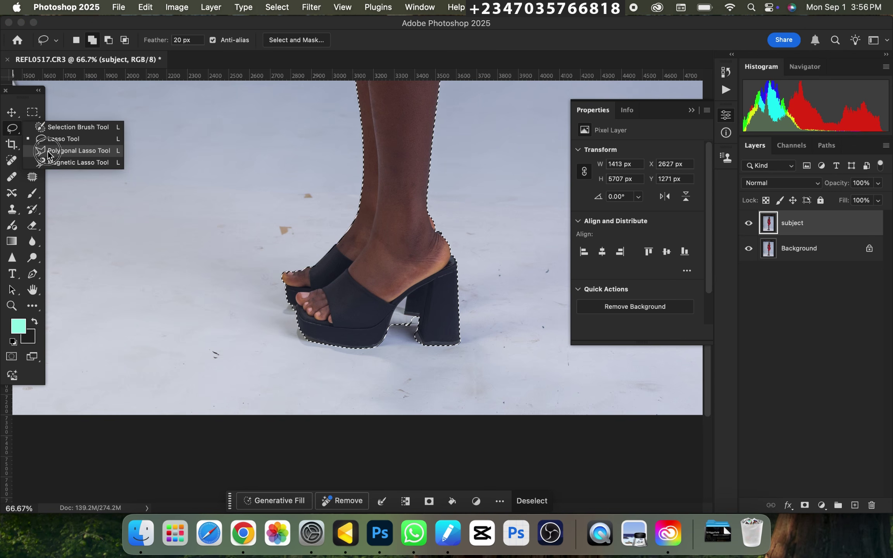
pyautogui.click(72, 147)
pyautogui.click(109, 40)
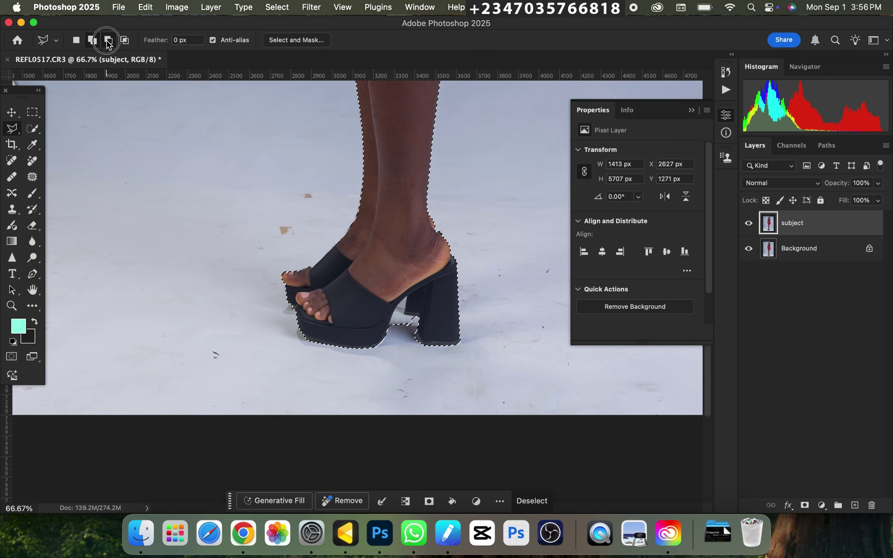
pyautogui.press('super+1')
pyautogui.moveTo(406, 325); pyautogui.dragTo(299, 237)
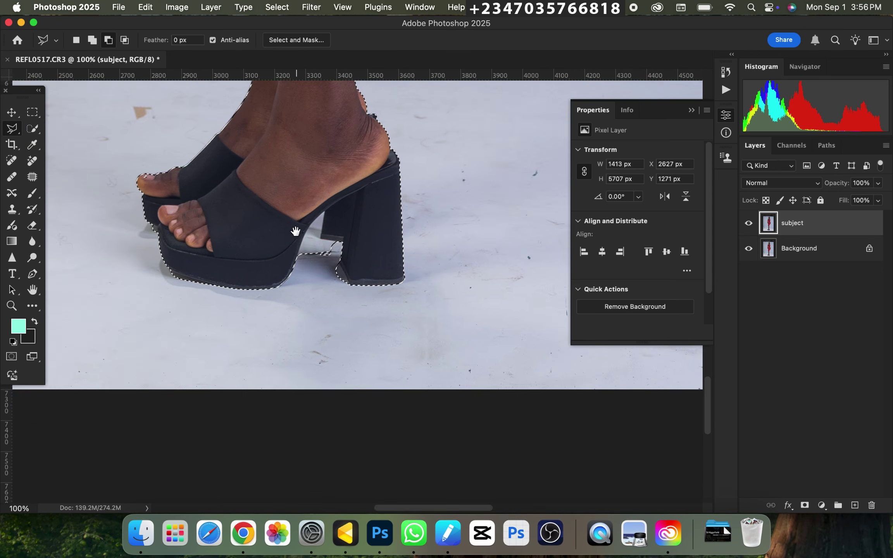
pyautogui.click(346, 282)
pyautogui.click(339, 259)
pyautogui.click(335, 248)
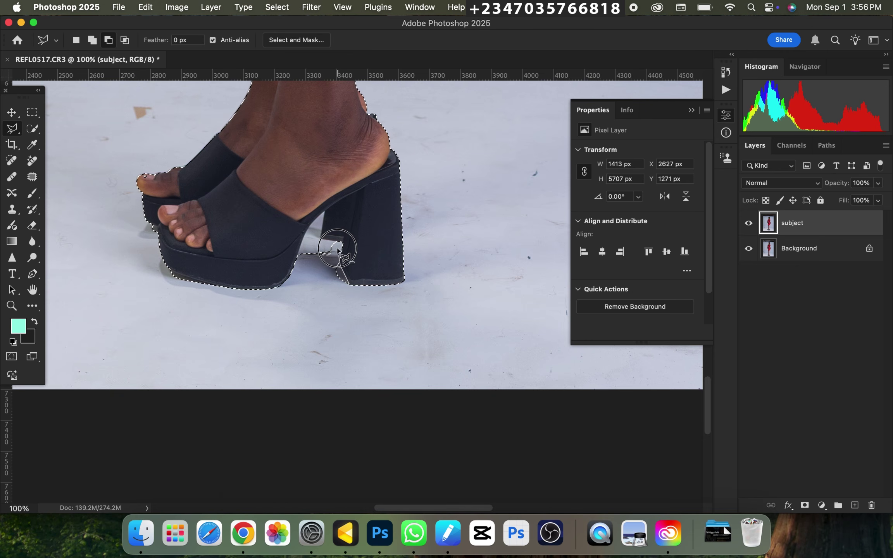
pyautogui.click(340, 242)
pyautogui.click(322, 239)
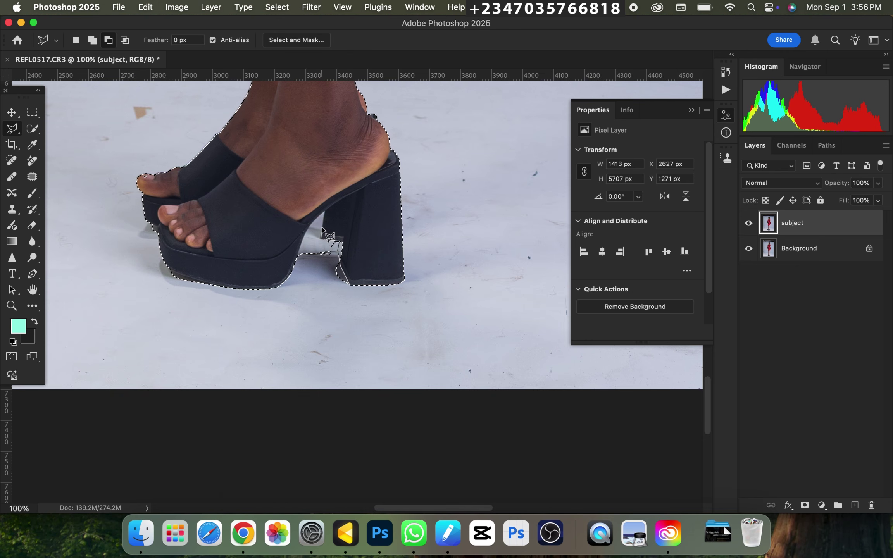
pyautogui.click(324, 213)
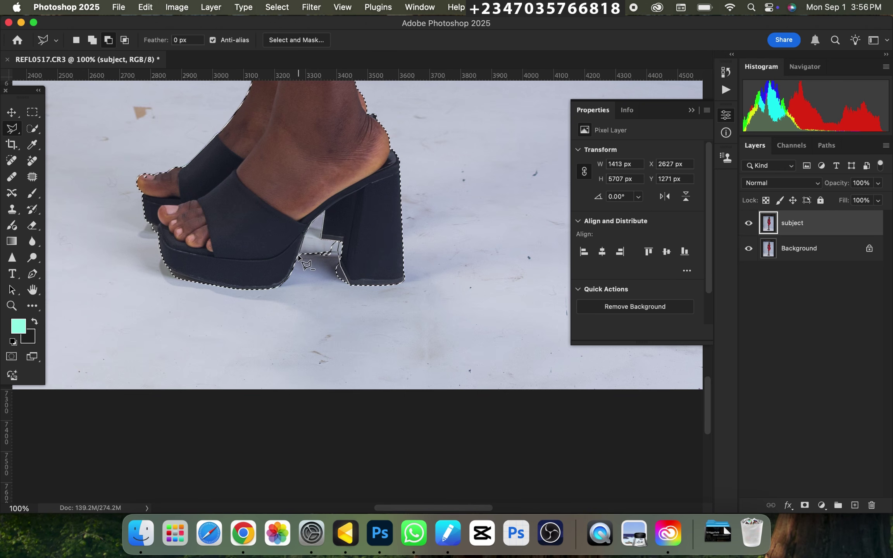
pyautogui.doubleClick(315, 295)
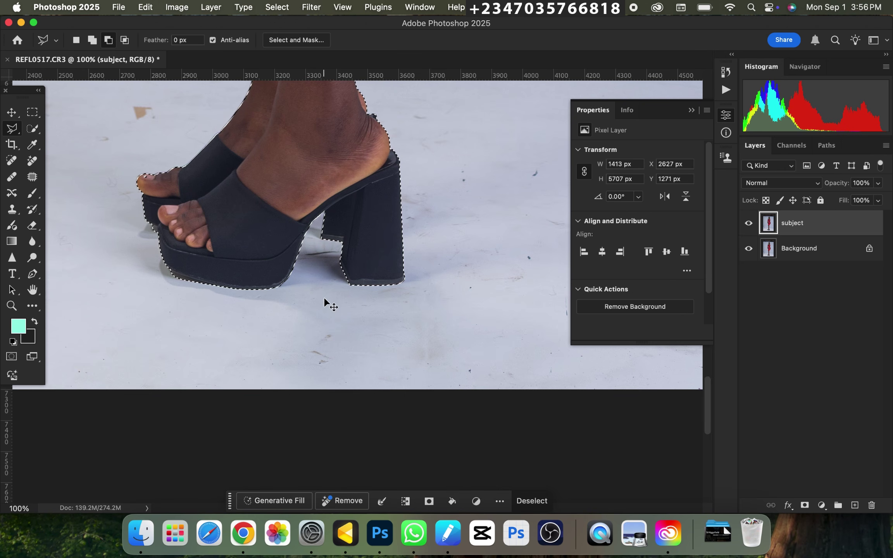
pyautogui.press('super+minus')
pyautogui.moveTo(325, 147); pyautogui.dragTo(323, 265)
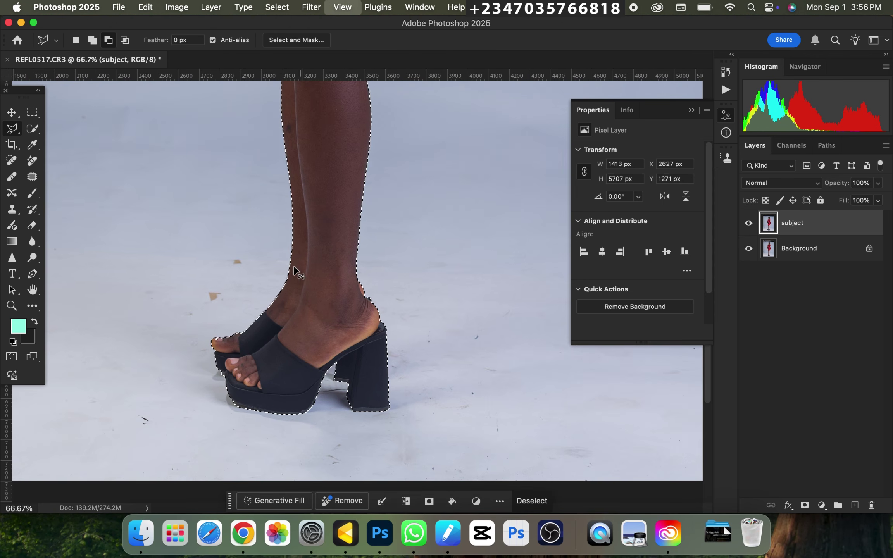
pyautogui.press('super+plus')
pyautogui.moveTo(223, 245); pyautogui.dragTo(335, 183)
pyautogui.press('super+plus')
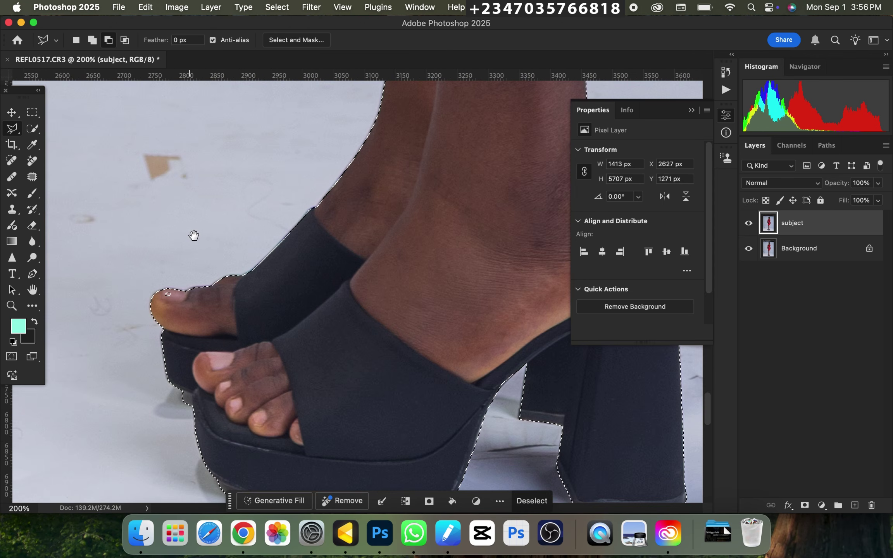
pyautogui.moveTo(194, 235); pyautogui.dragTo(259, 212)
pyautogui.click(92, 40)
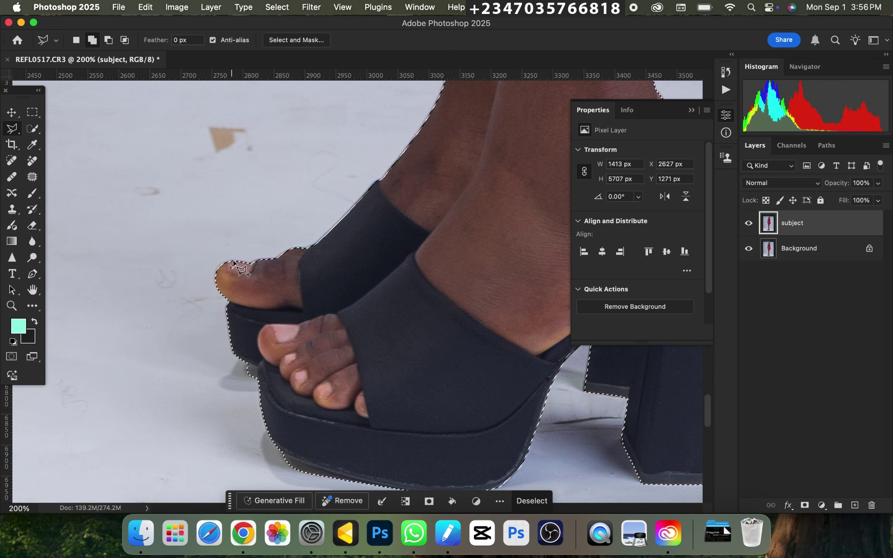
pyautogui.click(245, 266)
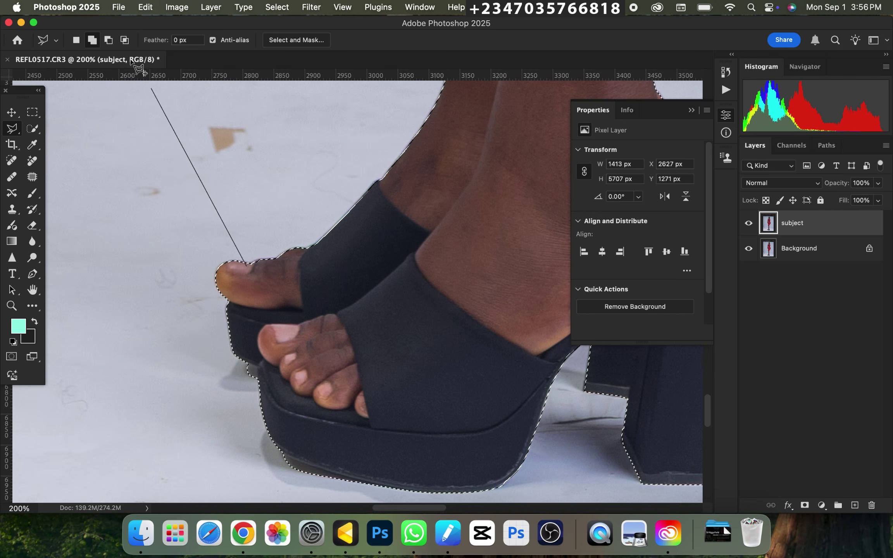
# - Subtract the sliver of floor below the front of the far shoe's sole from the selection
pyautogui.click(108, 40)
pyautogui.moveTo(289, 187); pyautogui.dragTo(299, 76)
pyautogui.moveTo(273, 296); pyautogui.dragTo(280, 187)
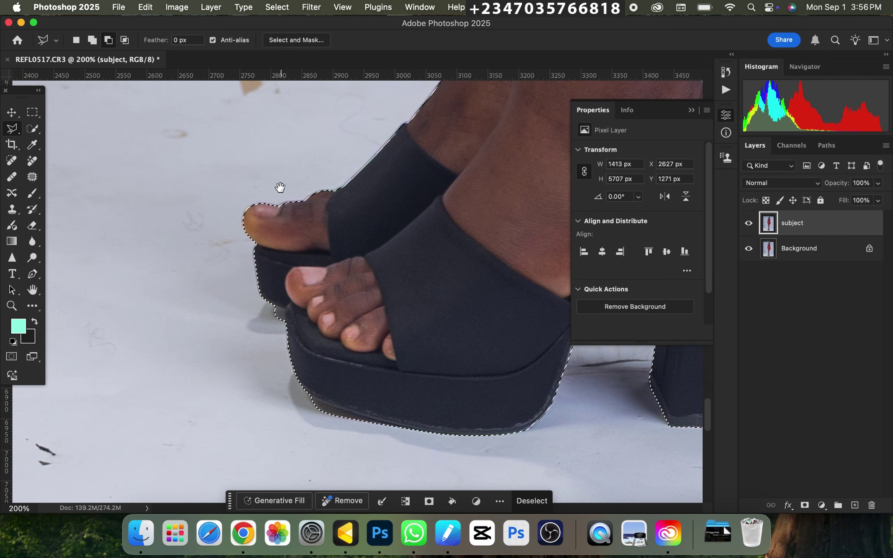
pyautogui.click(279, 304)
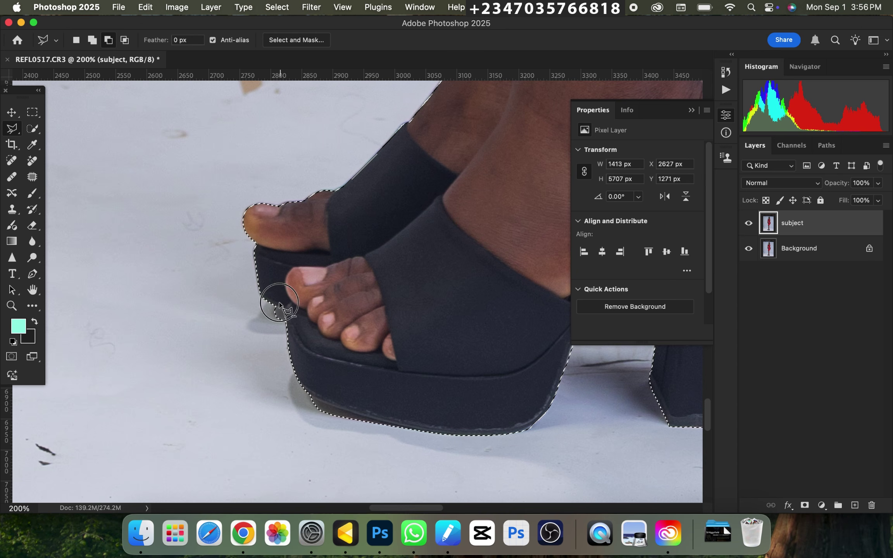
pyautogui.click(270, 301)
pyautogui.click(261, 315)
pyautogui.doubleClick(263, 330)
# - Feather the woman's selection with a radius of 2 pixels
pyautogui.press('super+0')
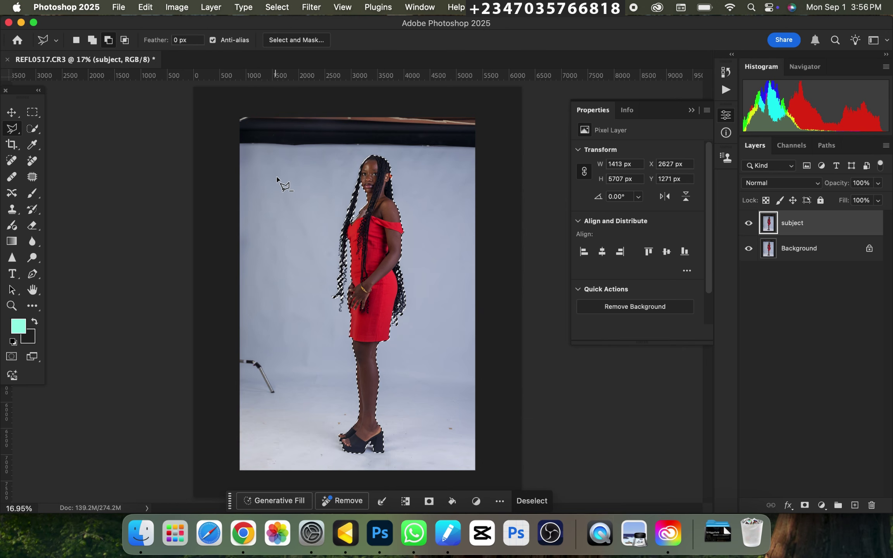
pyautogui.press('super+equal')
pyautogui.press('super+equal')
pyautogui.press('super+equal')
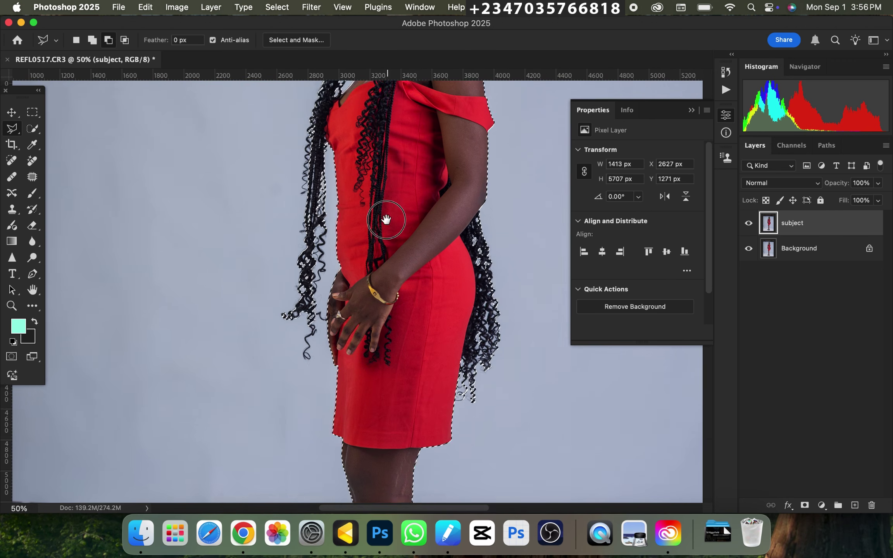
pyautogui.scroll(5, 384, 225)
pyautogui.press('super+0')
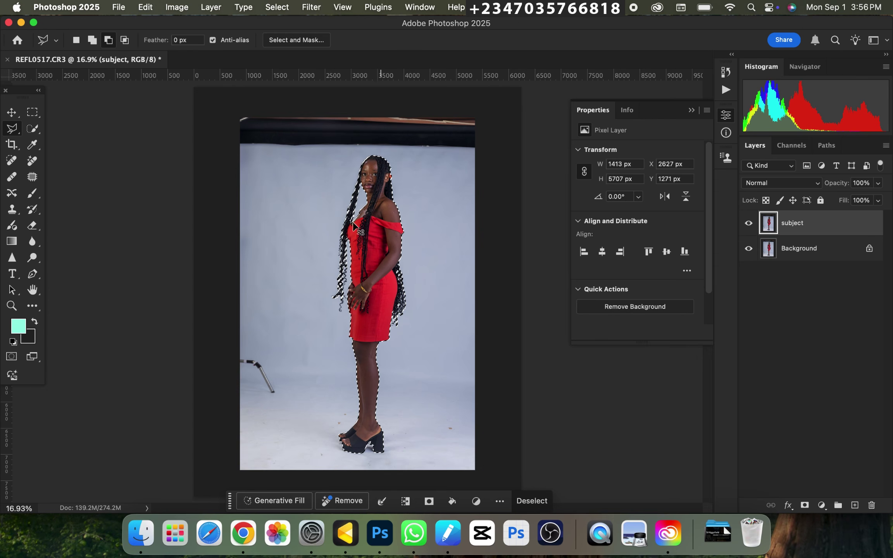
pyautogui.rightClick(289, 212)
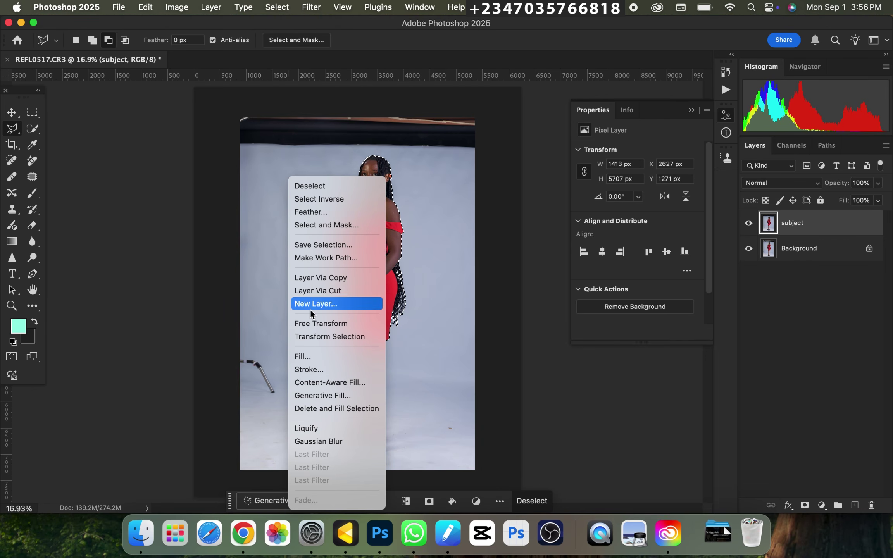
pyautogui.click(312, 215)
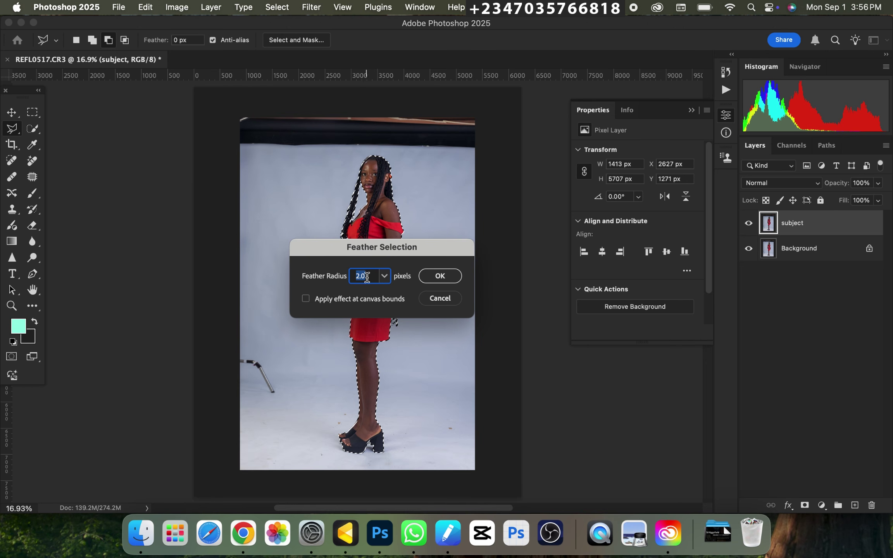
pyautogui.click(440, 277)
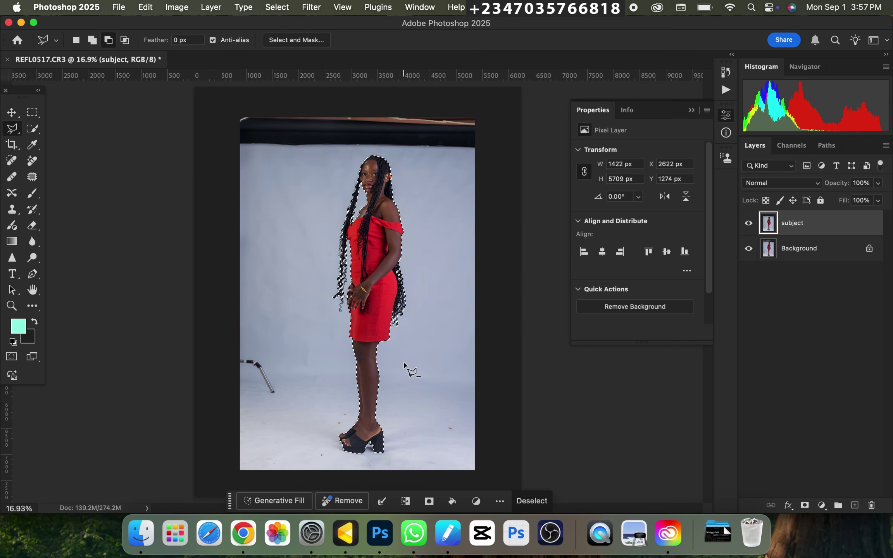
# - Add a layer mask to the subject layer from the feathered selection of the woman
pyautogui.press('super+equal')
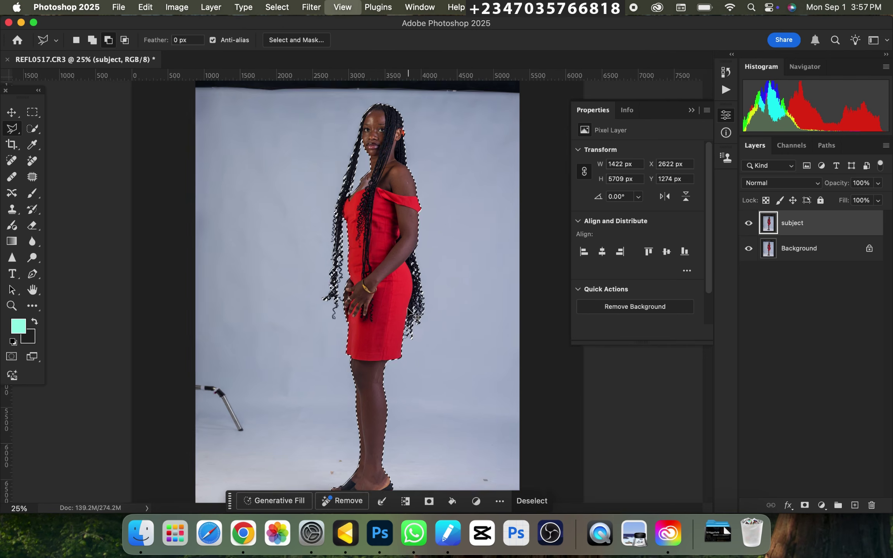
pyautogui.press('super+equal')
pyautogui.press('super+equal')
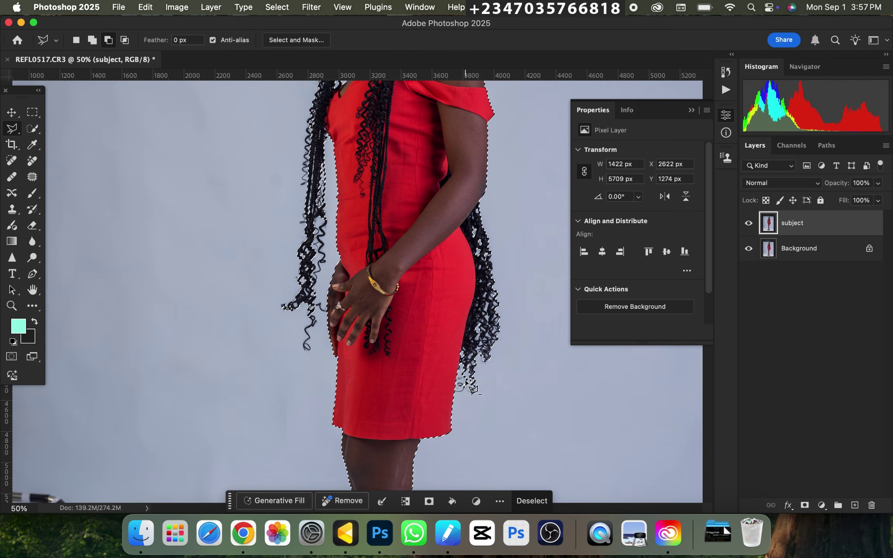
pyautogui.press('super+minus')
pyautogui.press('super+minus')
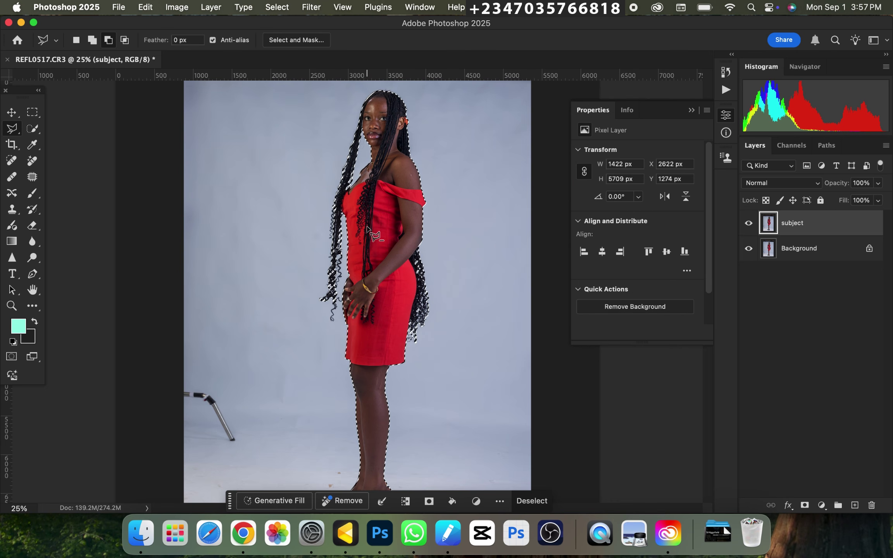
pyautogui.press('super+minus')
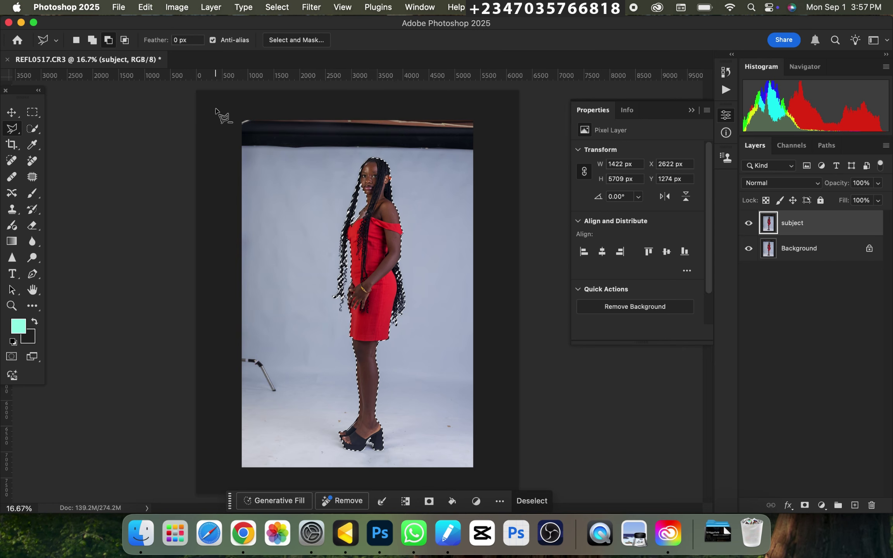
pyautogui.press('super+minus')
pyautogui.press('super+equal')
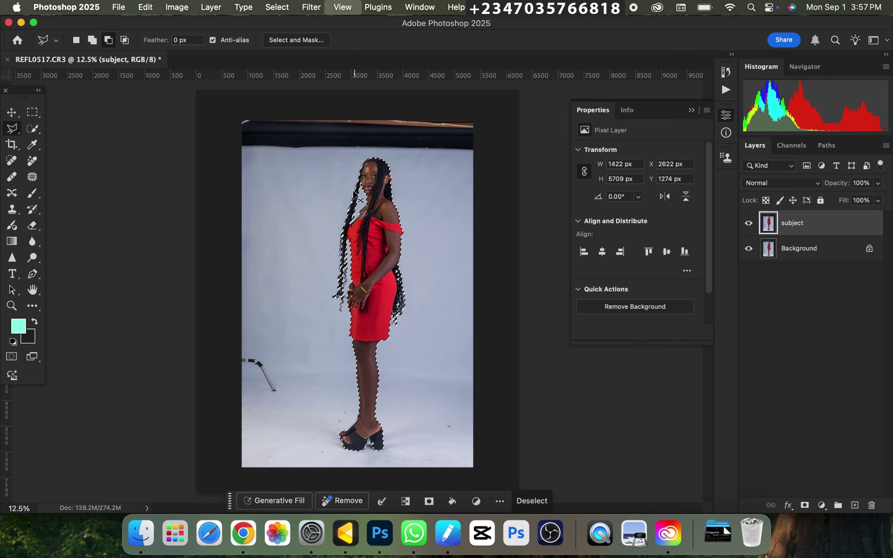
pyautogui.click(804, 506)
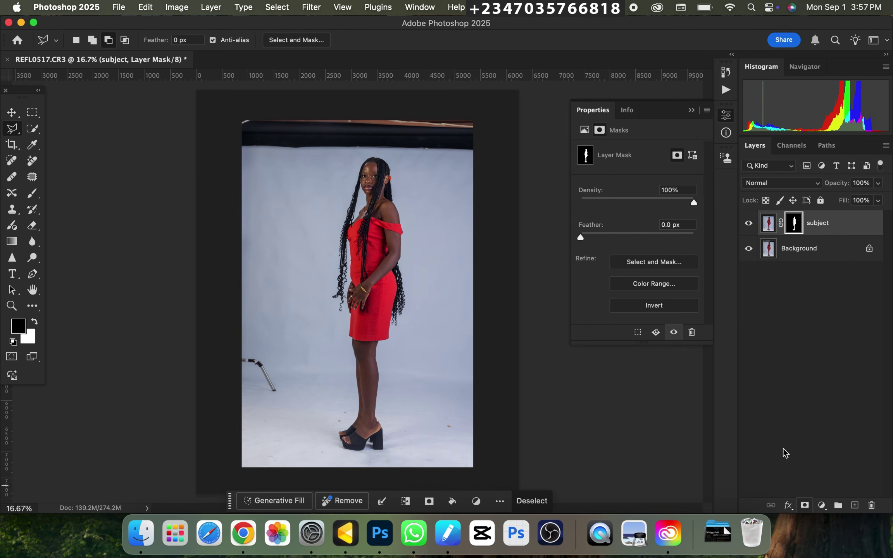
# - Hide the Background layer to check the woman's masked cutout on its own, and show the layer again
pyautogui.press('super+minus')
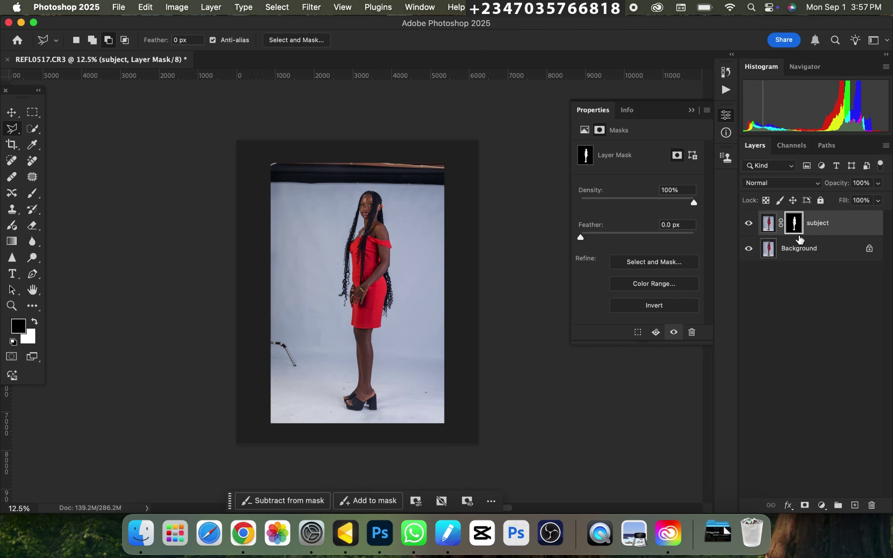
pyautogui.click(749, 249)
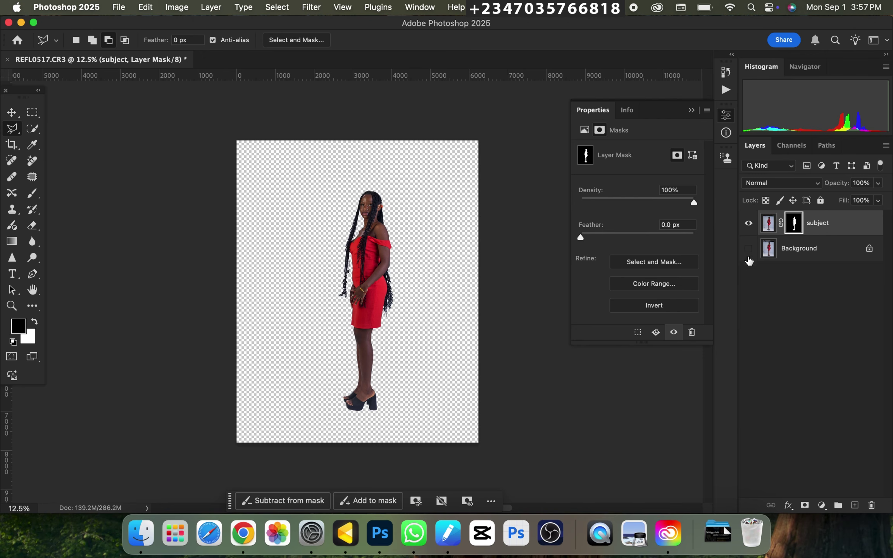
pyautogui.press('super+equal')
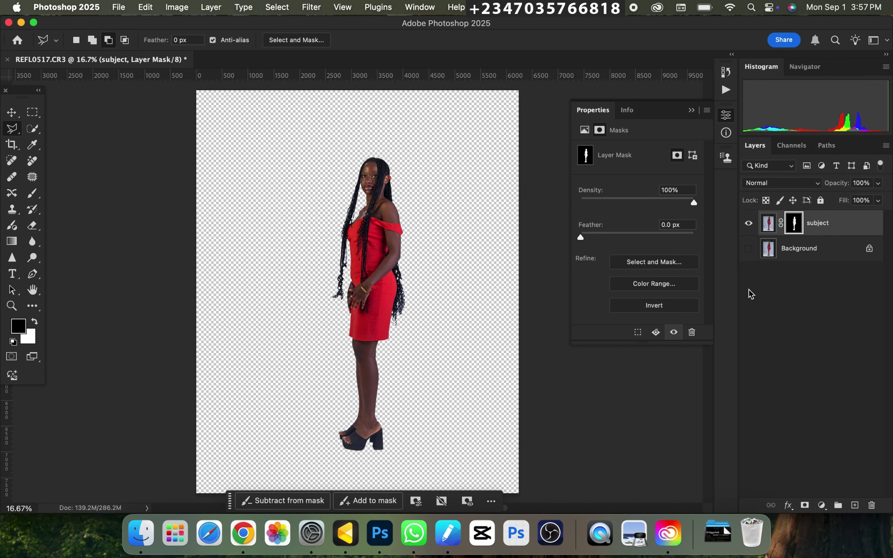
pyautogui.press('super+minus')
pyautogui.press('super+equal')
pyautogui.click(749, 249)
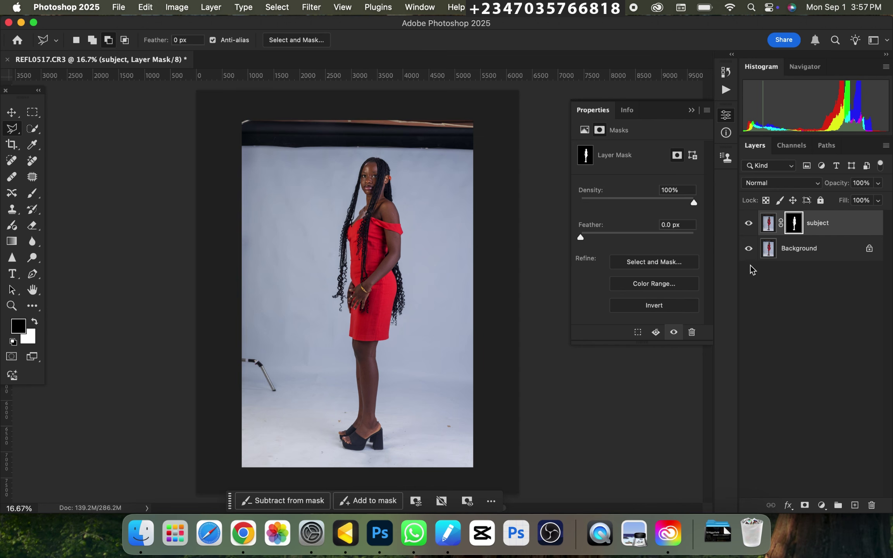
# - Duplicate the Background layer and rename the copy "modify"
pyautogui.click(821, 255)
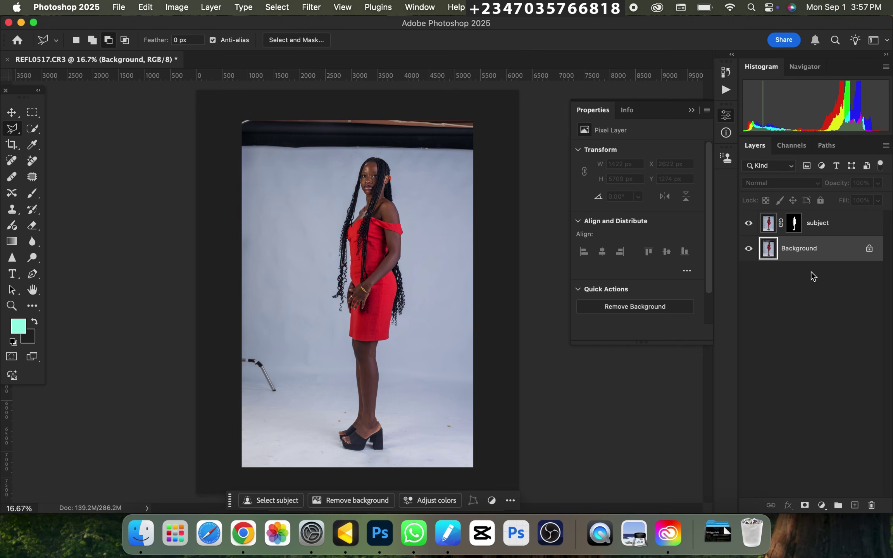
pyautogui.press('super+j')
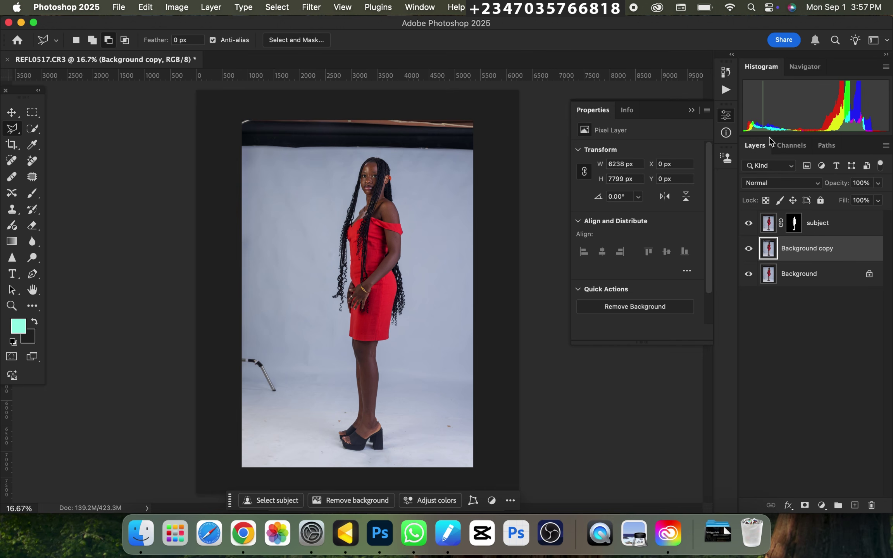
pyautogui.doubleClick(811, 249)
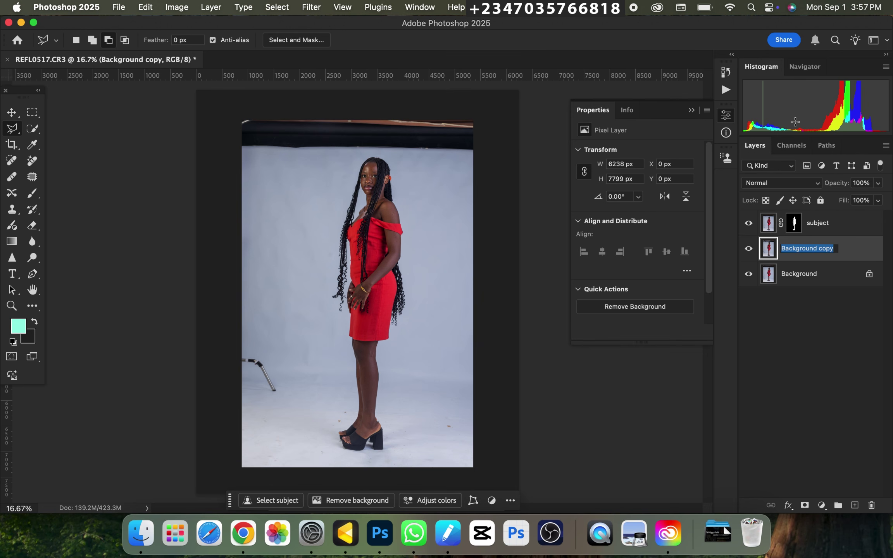
pyautogui.write('modify')
pyautogui.press('Return')
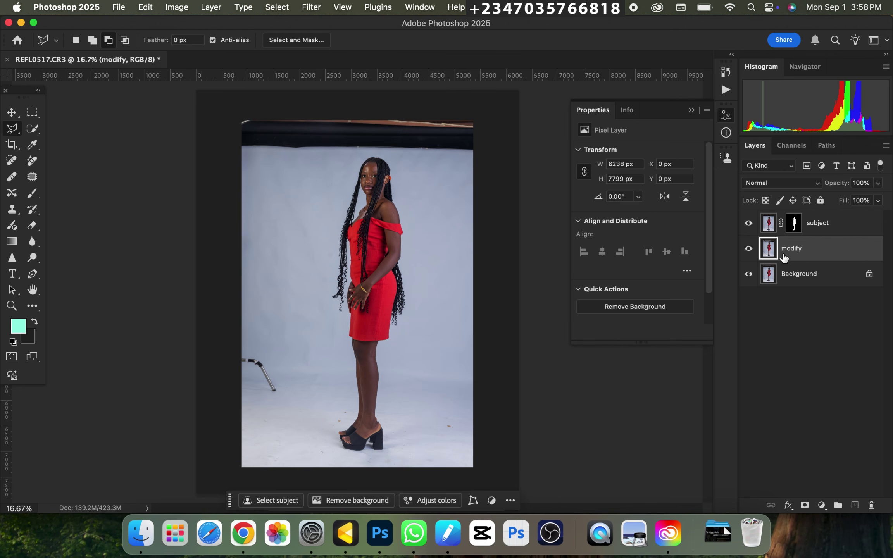
# - Load the subject layer's mask as a selection while keeping the modify layer active
pyautogui.press('super+minus')
pyautogui.press('super+equal')
pyautogui.press('super+minus')
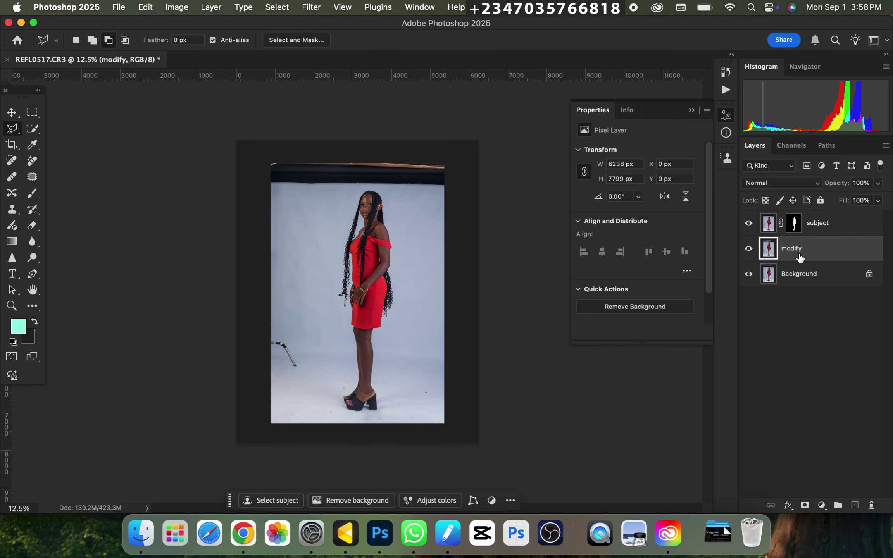
pyautogui.keyDown('super'); pyautogui.click(795, 228); pyautogui.keyUp('super')
pyautogui.press('super+plus')
pyautogui.press('super+minus')
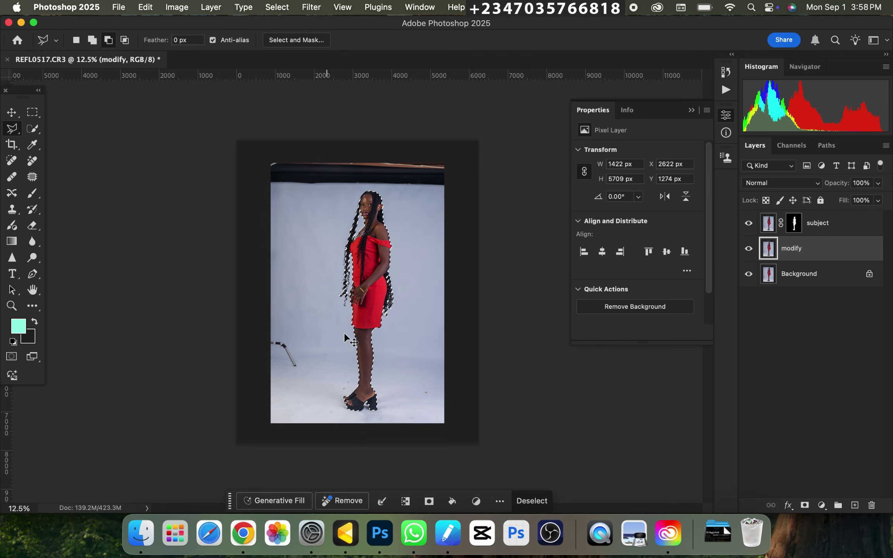
# - Expand the loaded selection of the woman by 8 pixels
pyautogui.press('super+plus')
pyautogui.press('super+plus')
pyautogui.press('super+plus')
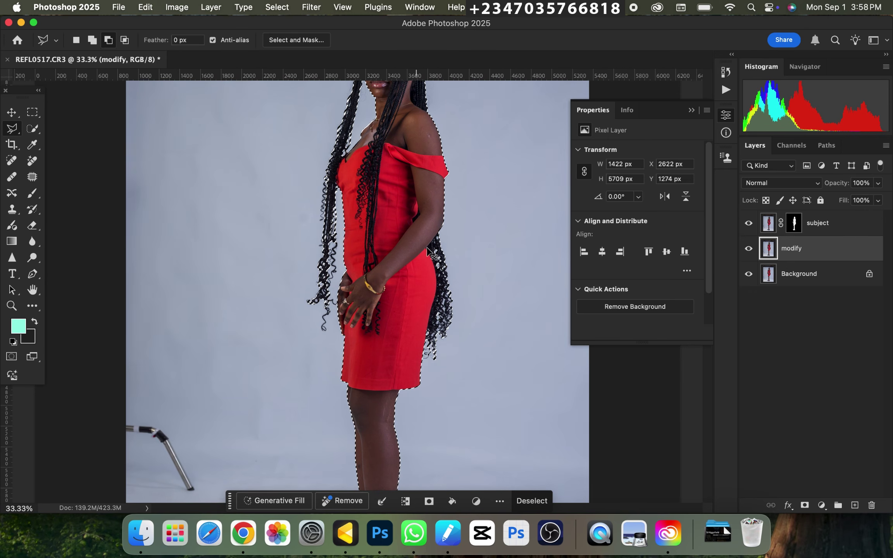
pyautogui.press('super+minus')
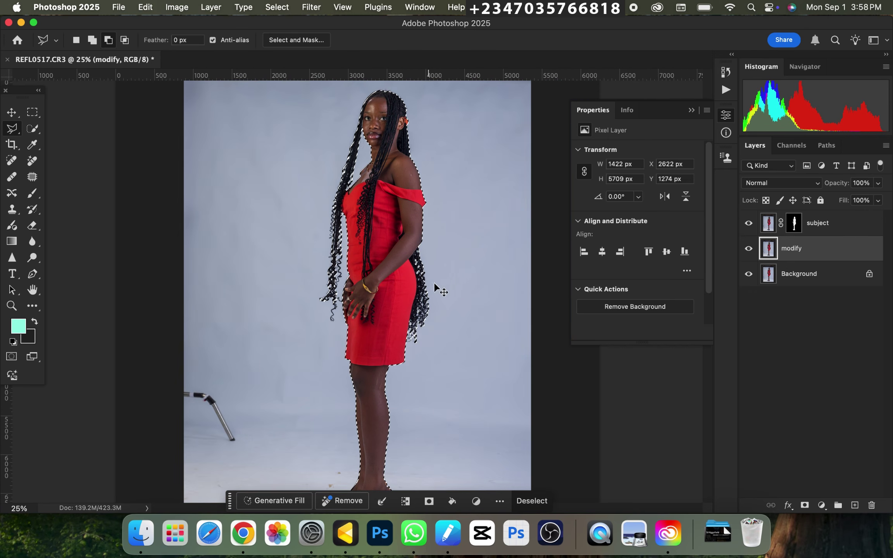
pyautogui.press('super+minus')
pyautogui.press('super+plus')
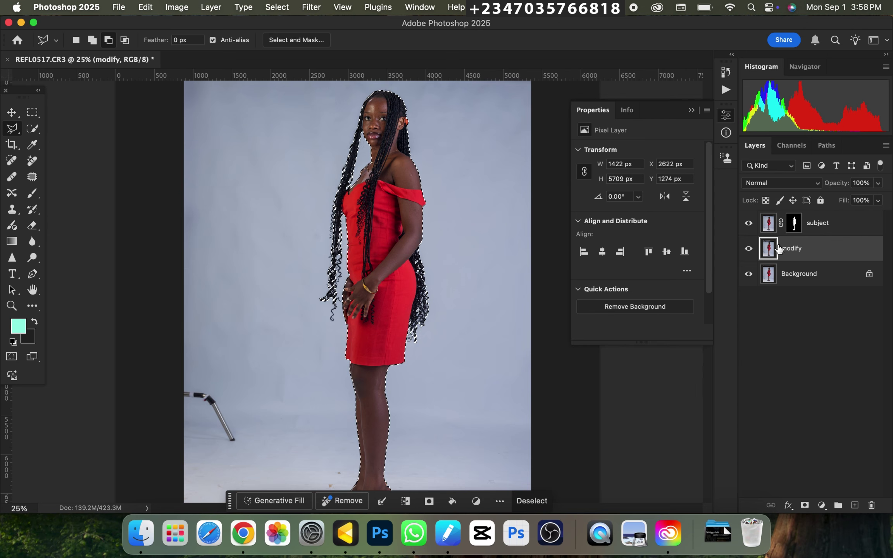
pyautogui.press('super+minus')
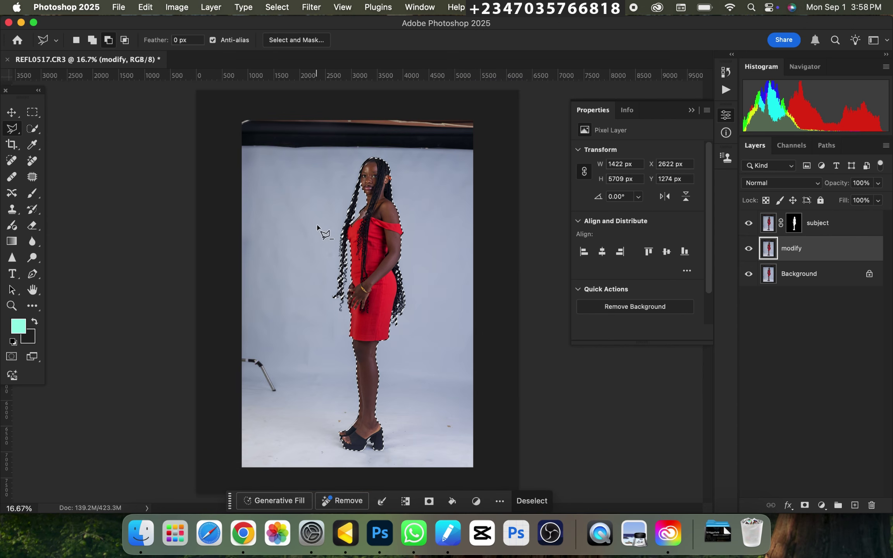
pyautogui.click(277, 7)
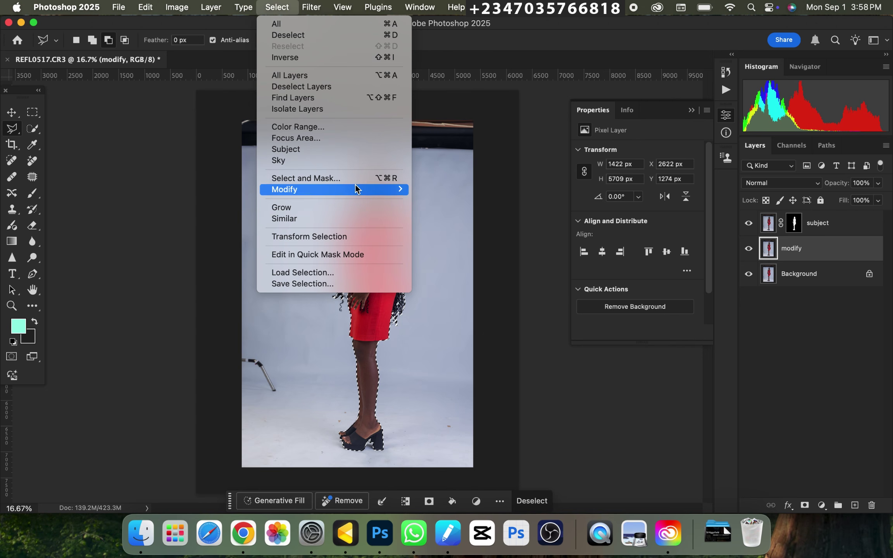
pyautogui.moveTo(378, 189)
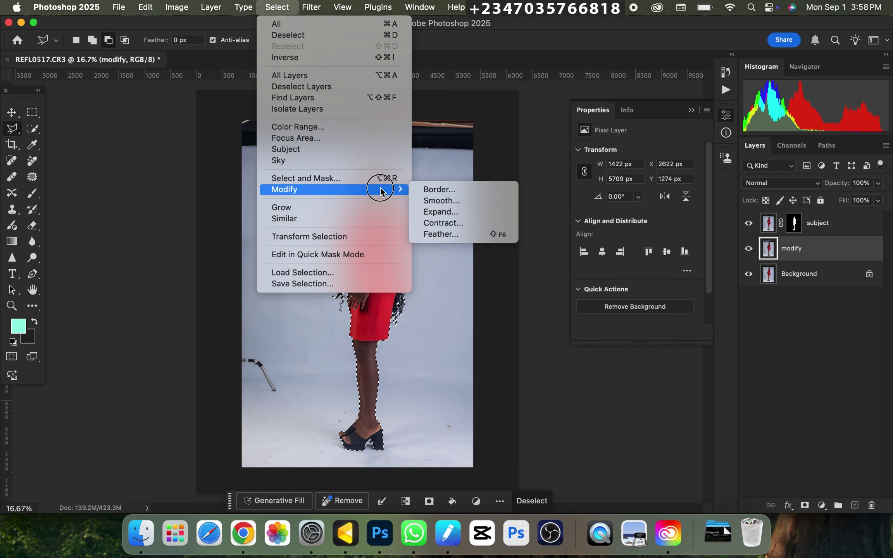
pyautogui.click(444, 215)
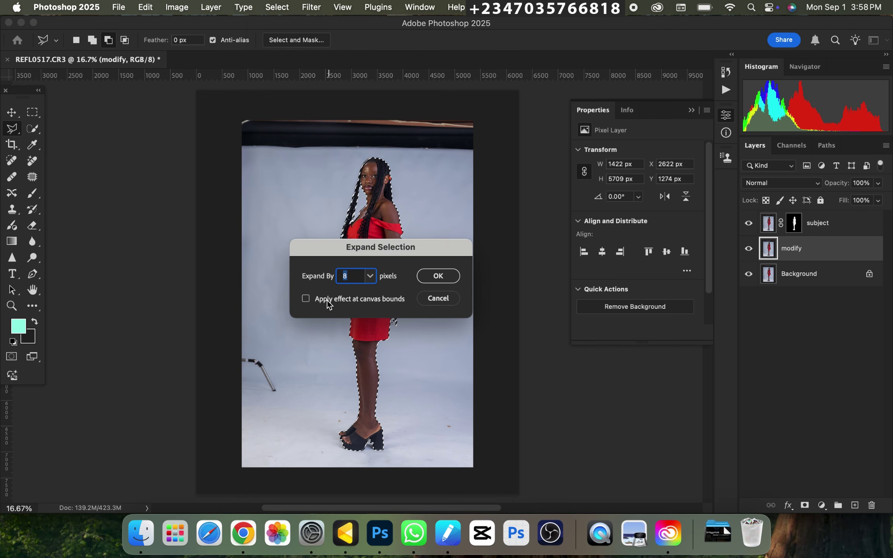
pyautogui.click(430, 277)
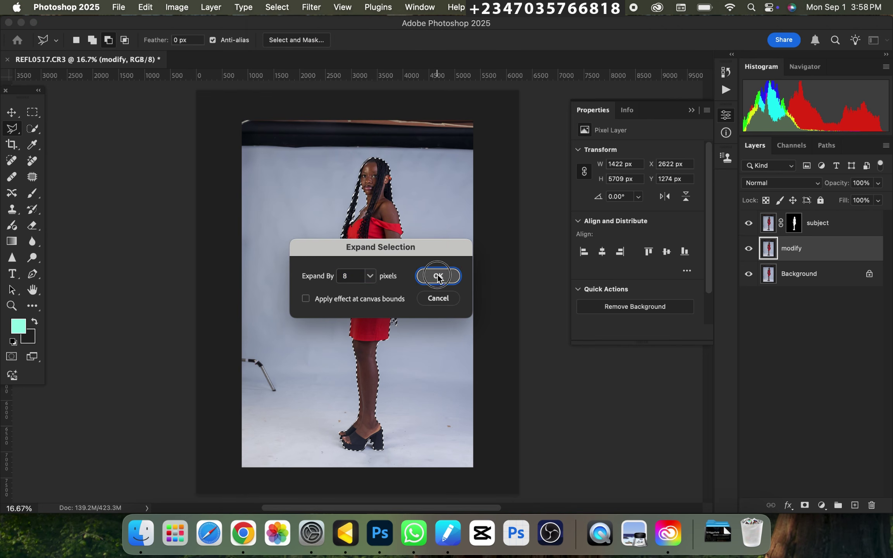
# - Examine the expanded selection outline up close around the dress hem and legs, and review the whole figure
pyautogui.press('super+plus')
pyautogui.press('super+plus')
pyautogui.press('super+plus')
pyautogui.press('super+plus')
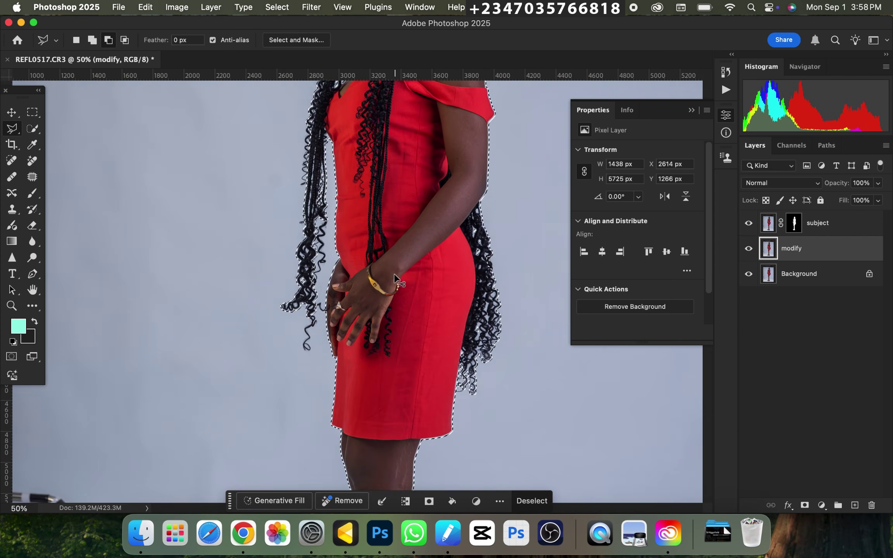
pyautogui.moveTo(389, 361); pyautogui.dragTo(426, 188)
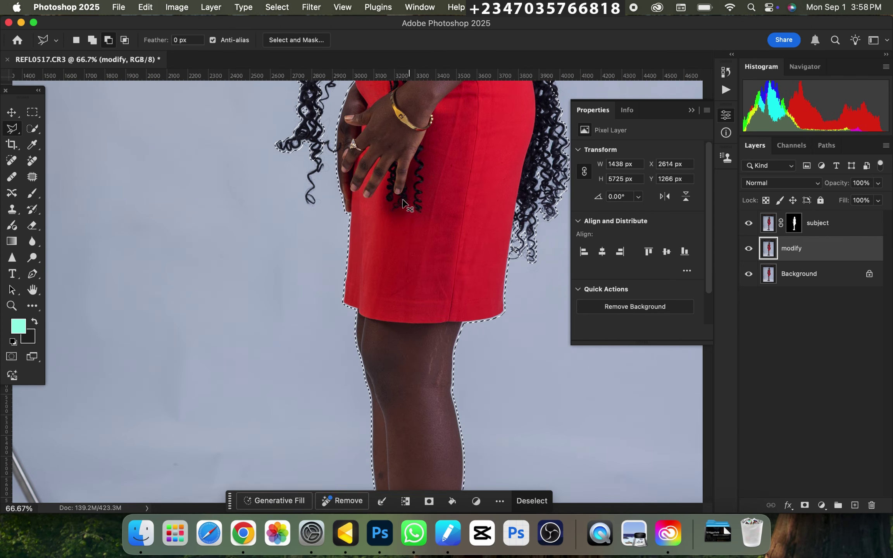
pyautogui.press('super+plus')
pyautogui.press('super+plus')
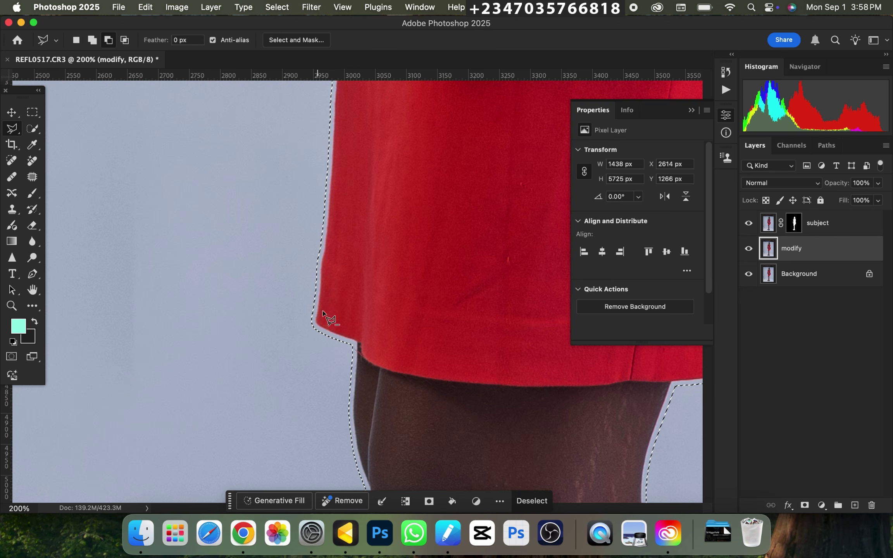
pyautogui.press('super+0')
pyautogui.press('super+equal')
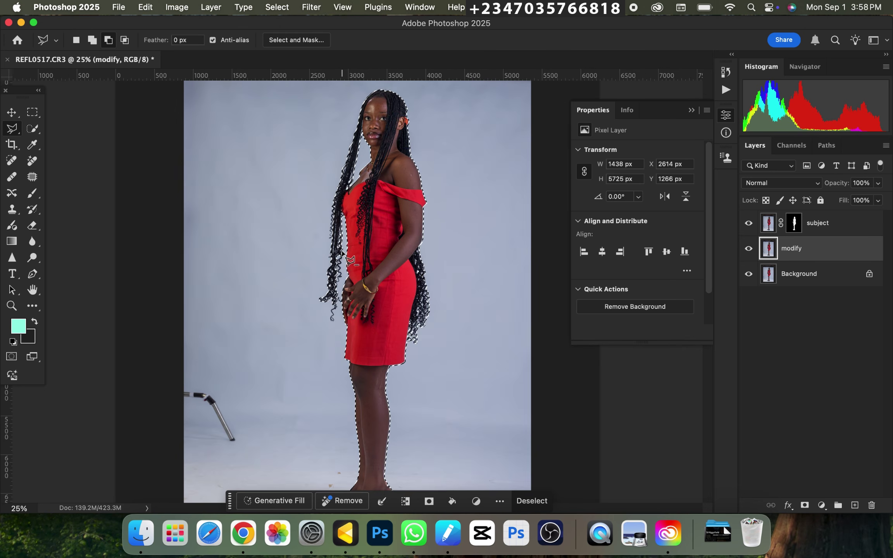
pyautogui.press('super+minus')
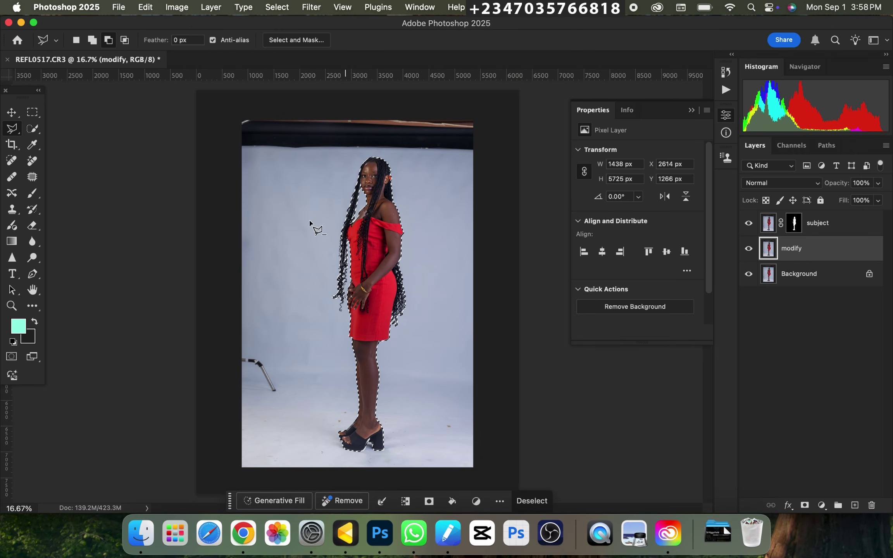
# - Add rectangular marquee areas covering the canvas's upper band, its left margin and the light stand to the selection of the woman
pyautogui.moveTo(33, 112); pyautogui.dragTo(68, 110)
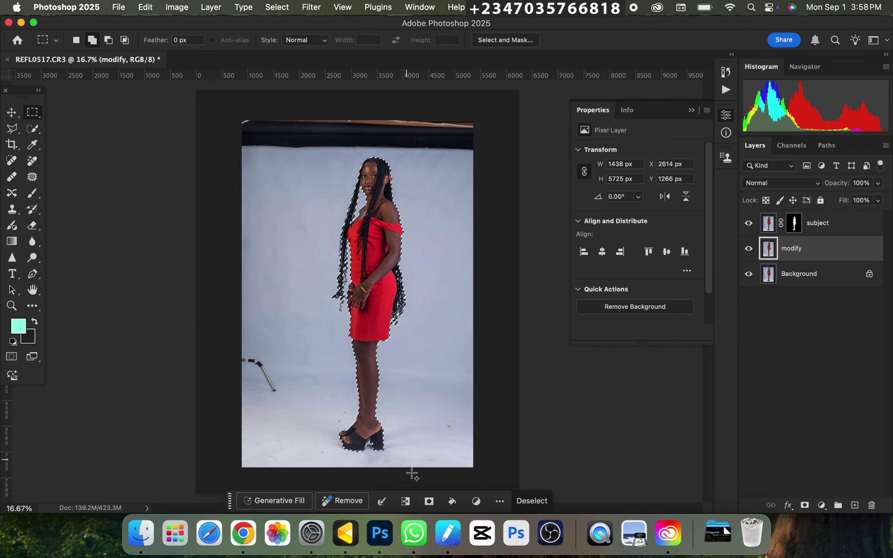
pyautogui.press('super+minus')
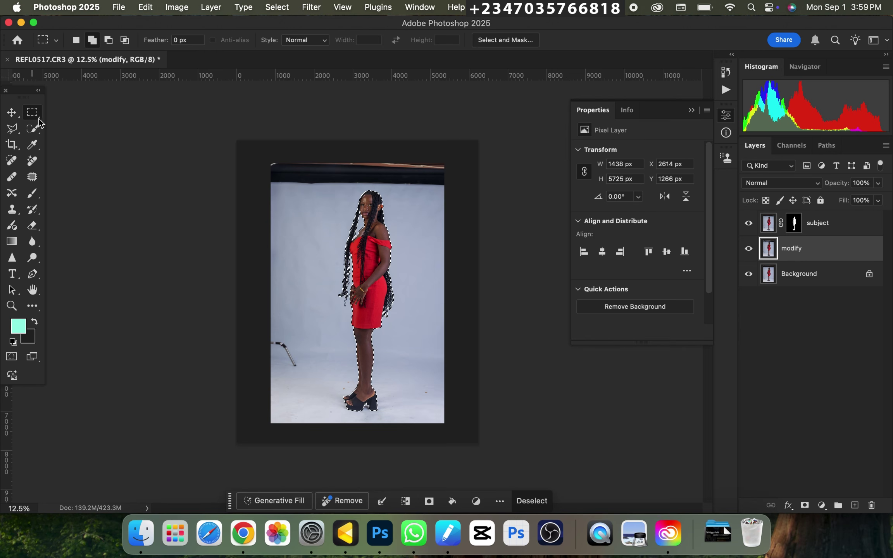
pyautogui.moveTo(237, 141); pyautogui.dragTo(514, 193)
pyautogui.press('super+plus')
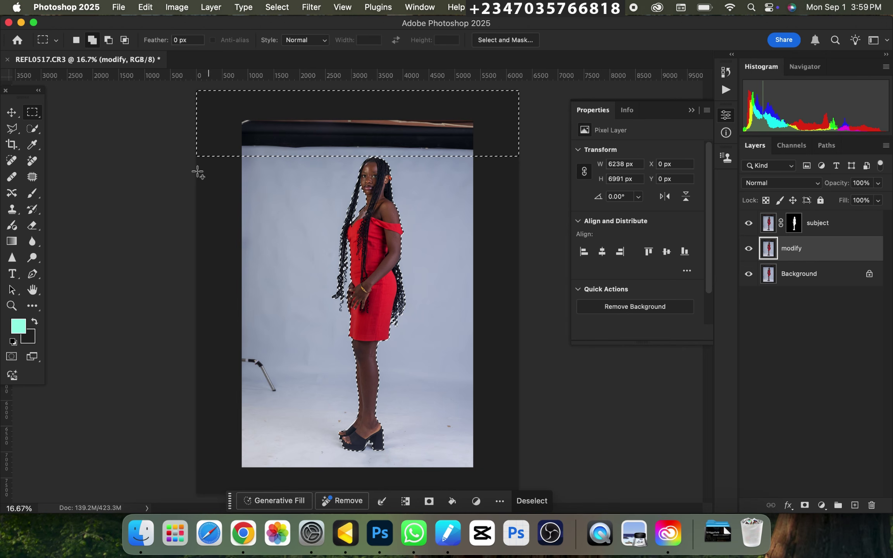
pyautogui.moveTo(197, 137); pyautogui.dragTo(248, 487)
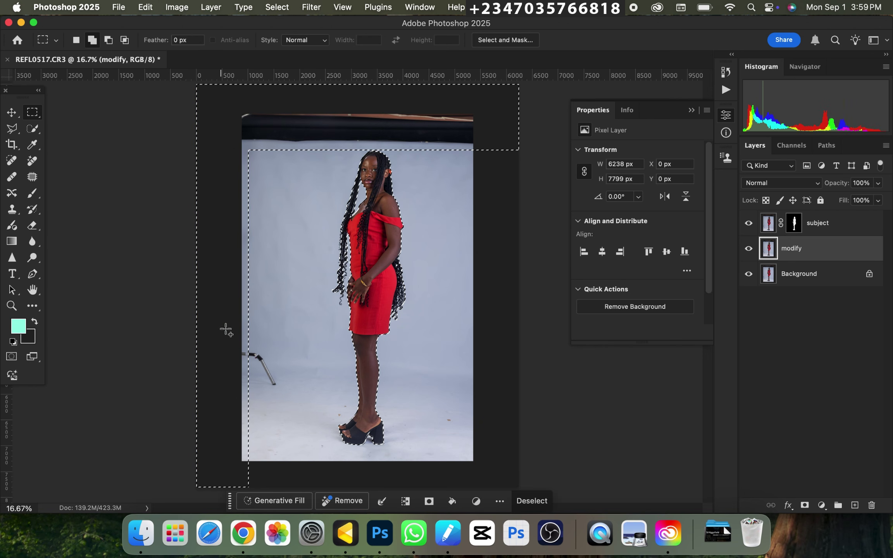
pyautogui.moveTo(242, 345); pyautogui.dragTo(282, 396)
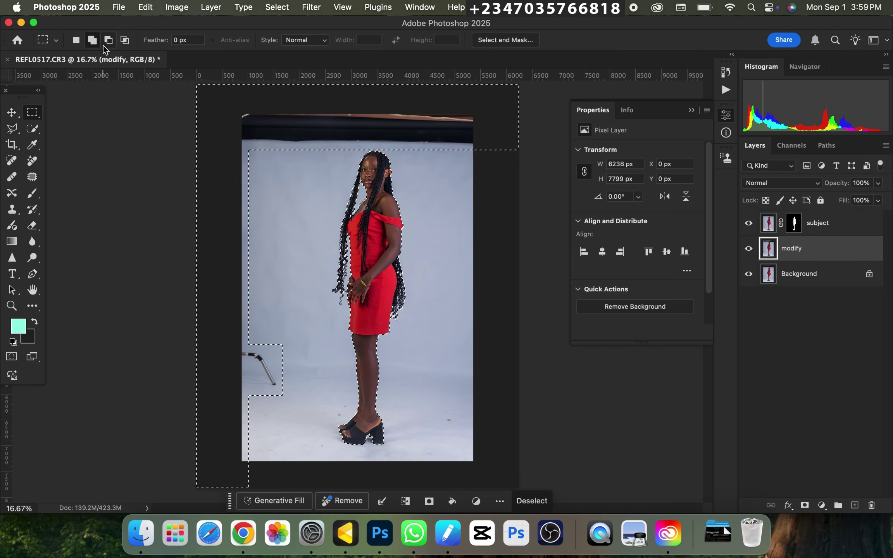
# - Try subtracting a rectangle across the upper backdrop and the woman's head from the selection, and undo it
pyautogui.press('super+minus')
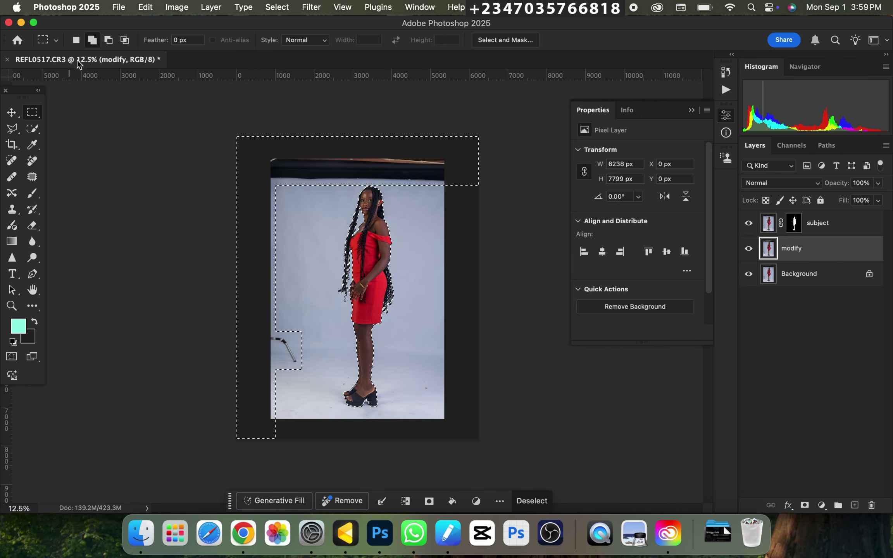
pyautogui.press('super+equal')
pyautogui.press('alt')
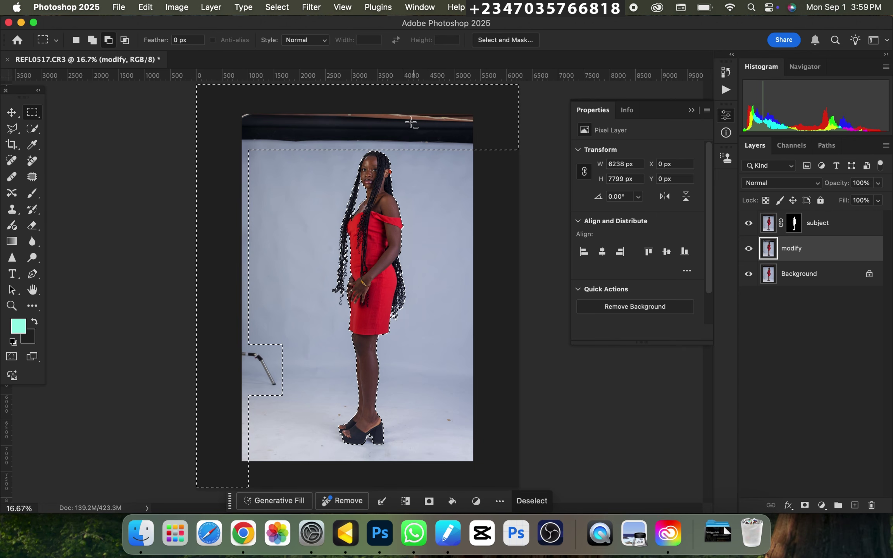
pyautogui.moveTo(338, 111); pyautogui.dragTo(498, 208)
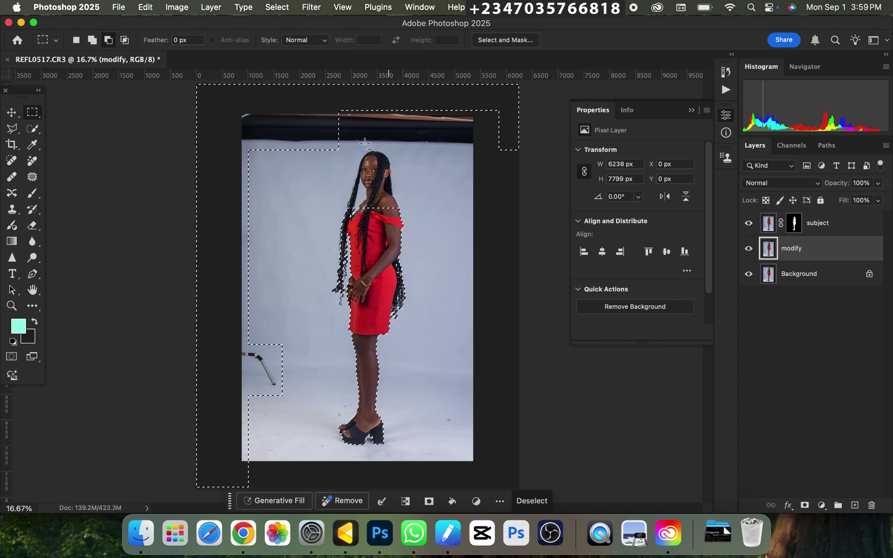
pyautogui.press('super+z')
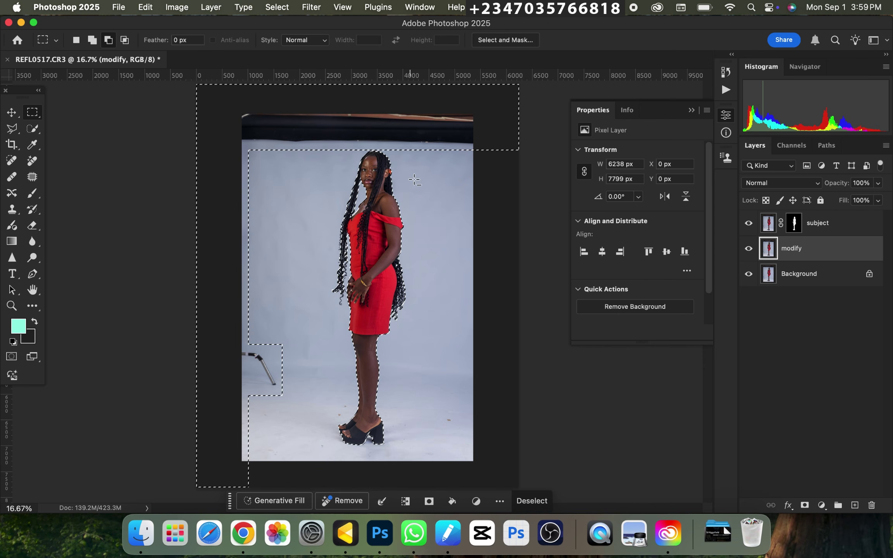
# - Add the canvas's right margin and lower strip to the selection so it frames the whole photo
pyautogui.press('super+minus')
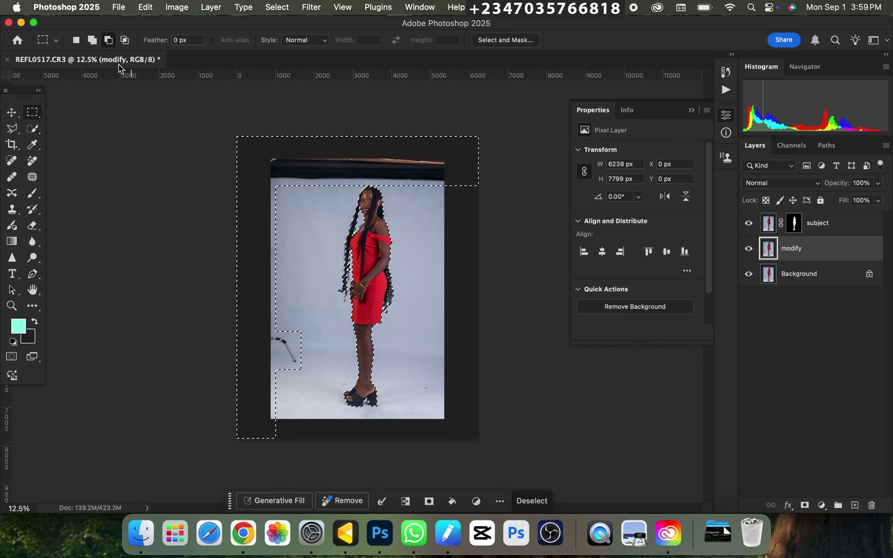
pyautogui.click(92, 40)
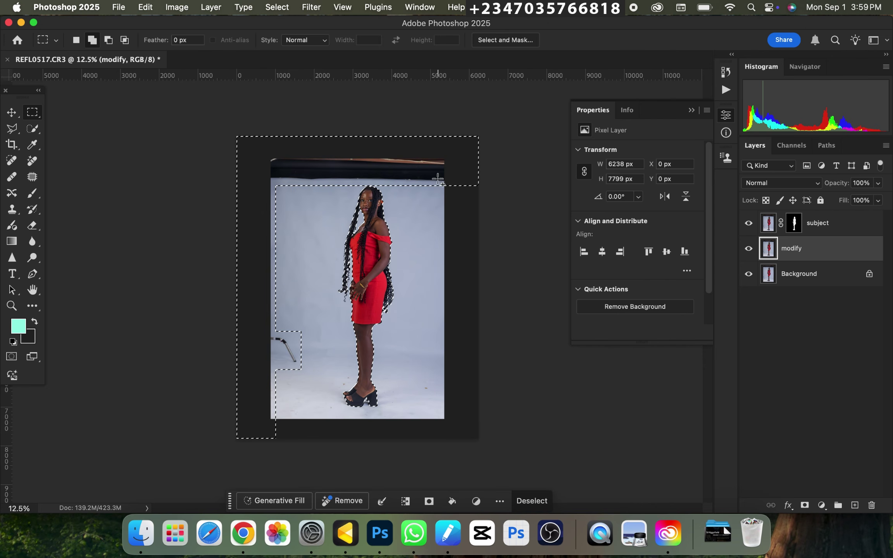
pyautogui.moveTo(438, 179); pyautogui.dragTo(248, 418)
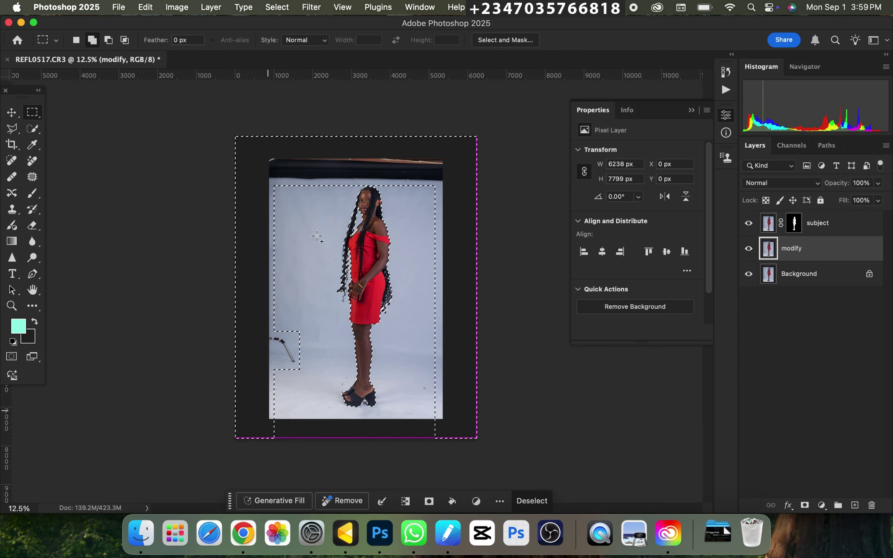
pyautogui.press('super+equal')
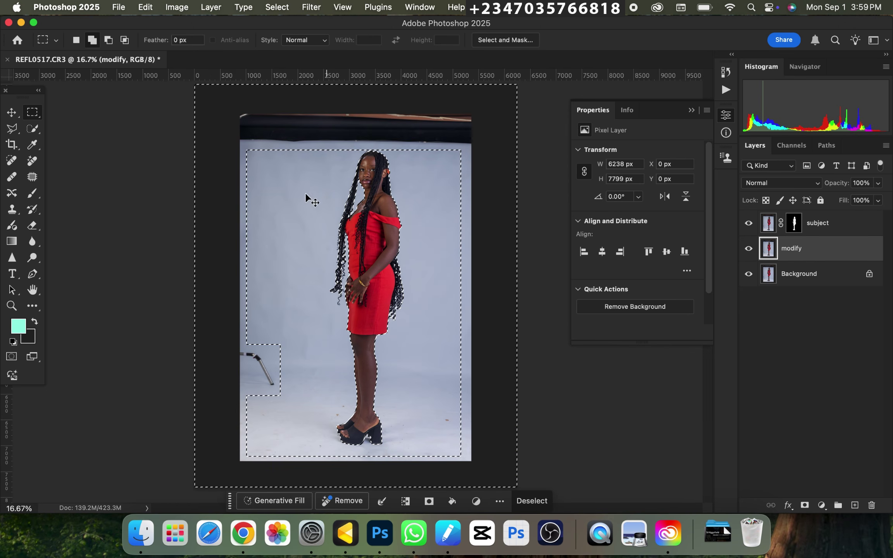
pyautogui.press('super+minus')
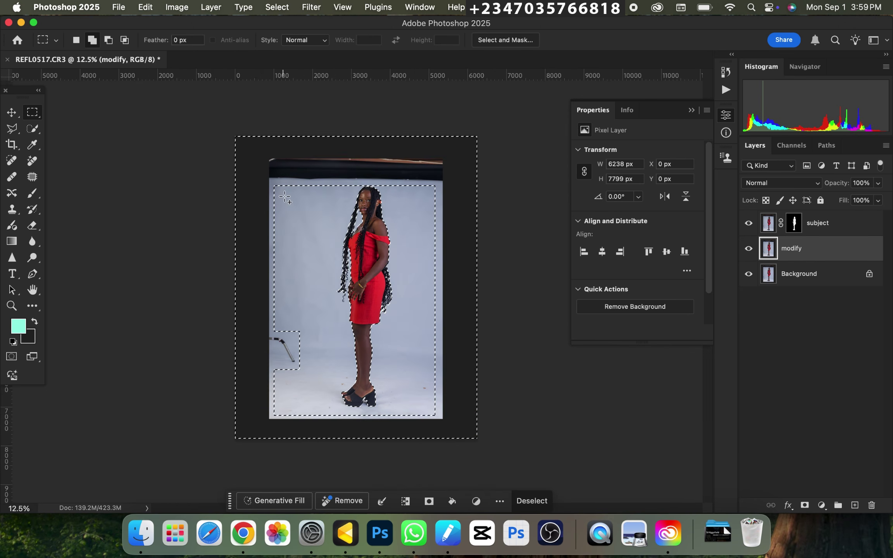
# - Fill the selected areas of the modify layer with Content-Aware contents at 100% opacity and clear the selection
pyautogui.rightClick(301, 231)
pyautogui.click(330, 358)
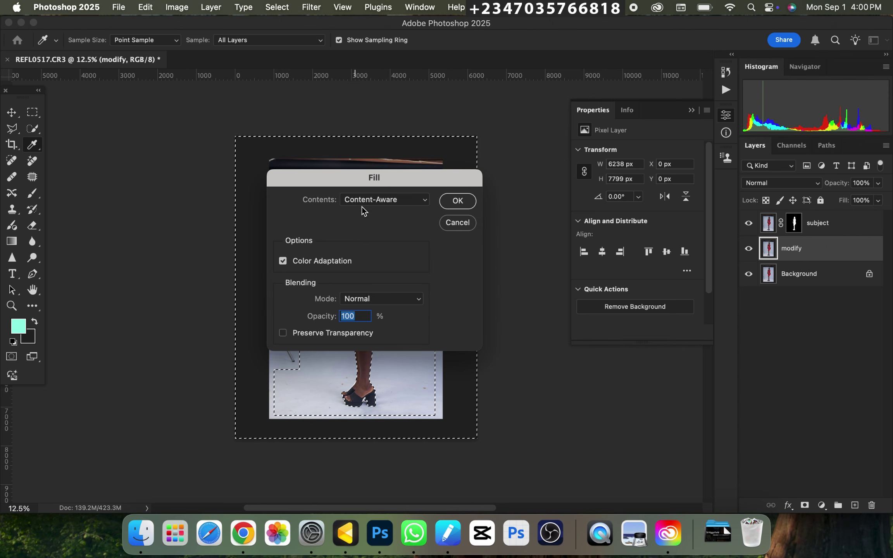
pyautogui.click(396, 203)
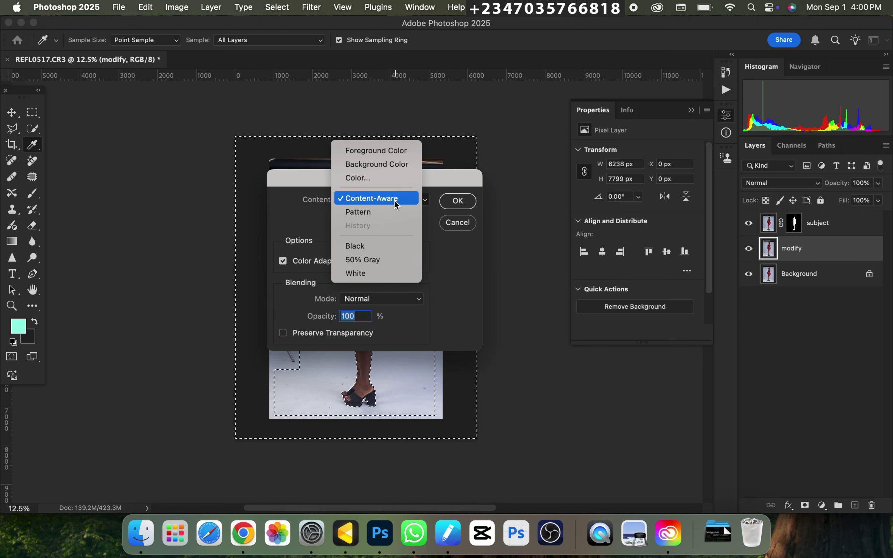
pyautogui.click(369, 198)
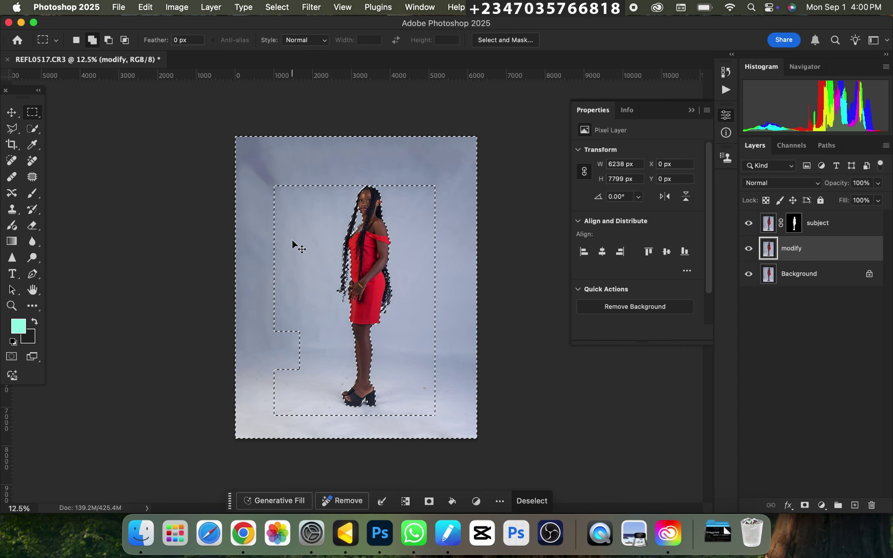
pyautogui.hotkey('shift', 'BackSpace')
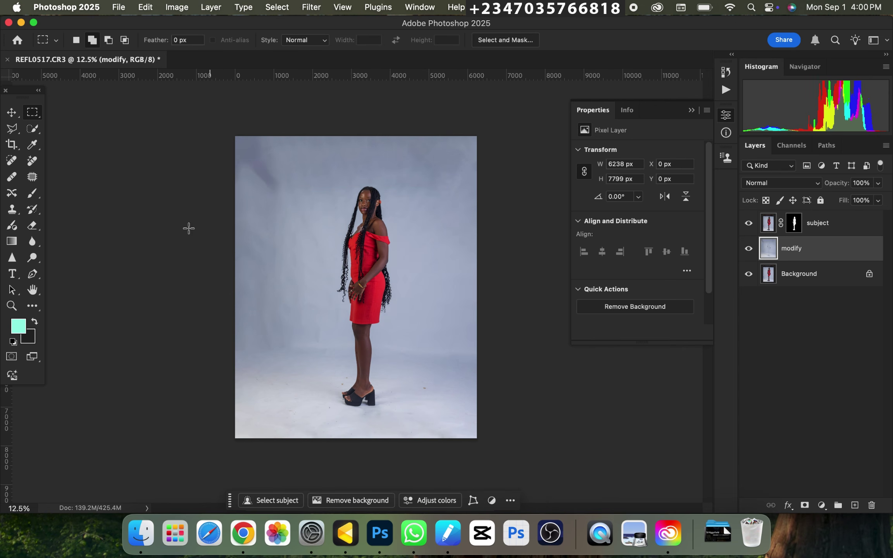
# - Patch the dark smudges in the upper-left and upper-right corners of the backdrop using clean backdrop areas
pyautogui.press('super+equal')
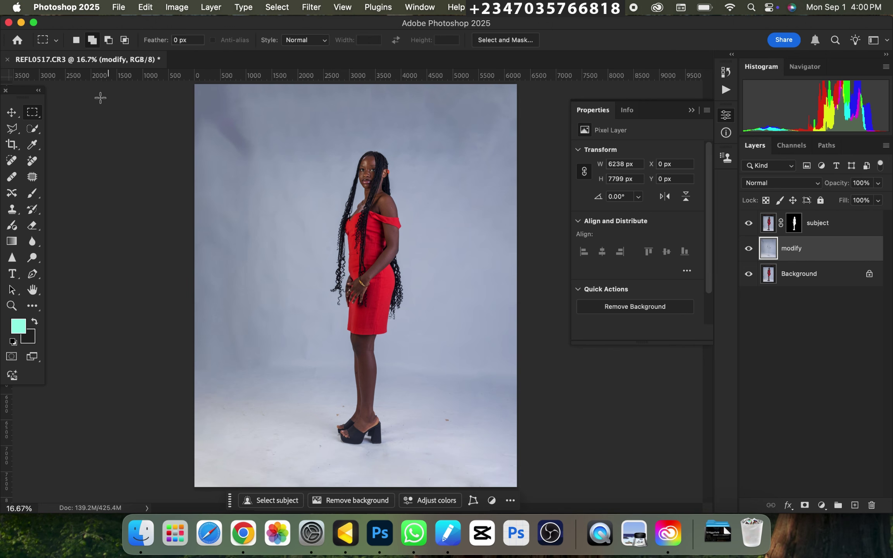
pyautogui.press('super+minus')
pyautogui.press('super+equal')
pyautogui.click(33, 178)
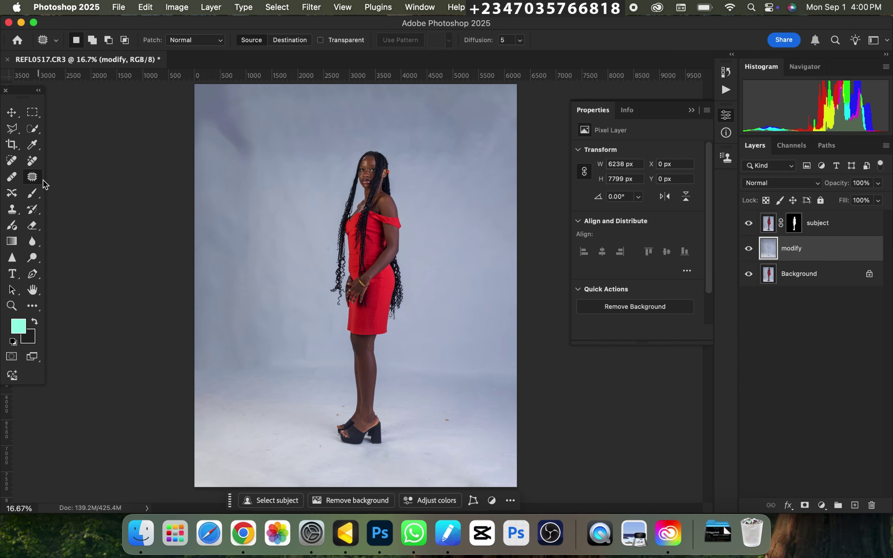
pyautogui.moveTo(191, 140)
pyautogui.mouseDown()
pyautogui.moveTo(232, 171)
pyautogui.moveTo(273, 131)
pyautogui.moveTo(236, 83)
pyautogui.moveTo(198, 82)
pyautogui.moveTo(193, 99)
pyautogui.mouseUp()
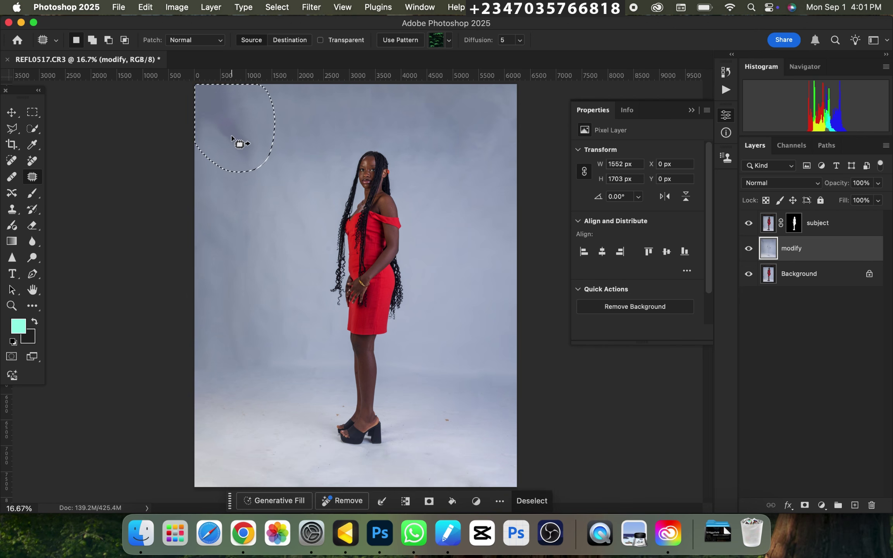
pyautogui.moveTo(235, 143); pyautogui.dragTo(287, 234)
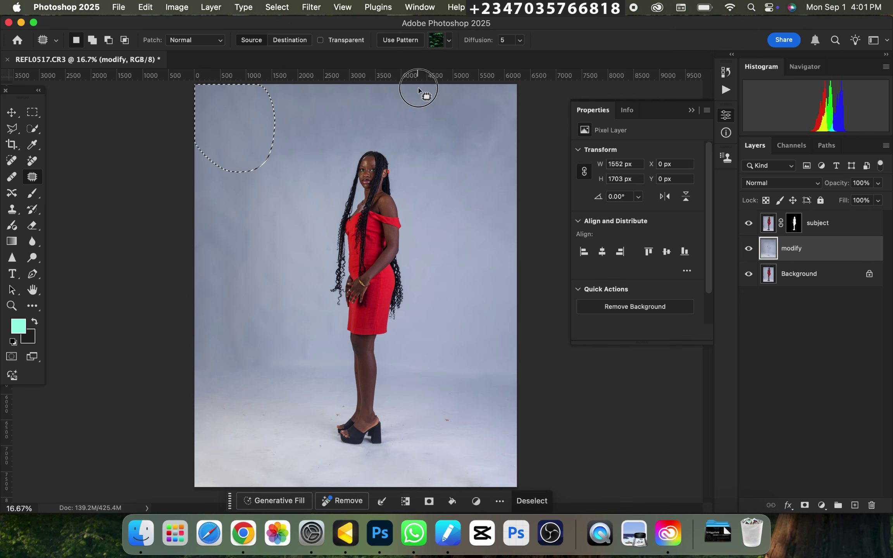
pyautogui.moveTo(416, 86)
pyautogui.mouseDown()
pyautogui.moveTo(492, 143)
pyautogui.moveTo(422, 167)
pyautogui.moveTo(398, 117)
pyautogui.mouseUp()
pyautogui.moveTo(454, 150)
pyautogui.mouseDown()
pyautogui.moveTo(458, 209)
pyautogui.moveTo(432, 189)
pyautogui.mouseUp()
# - Patch the brown debris on the studio floor to the right of the woman's shoes
pyautogui.press('super+plus')
pyautogui.scroll(1, 404, 373)
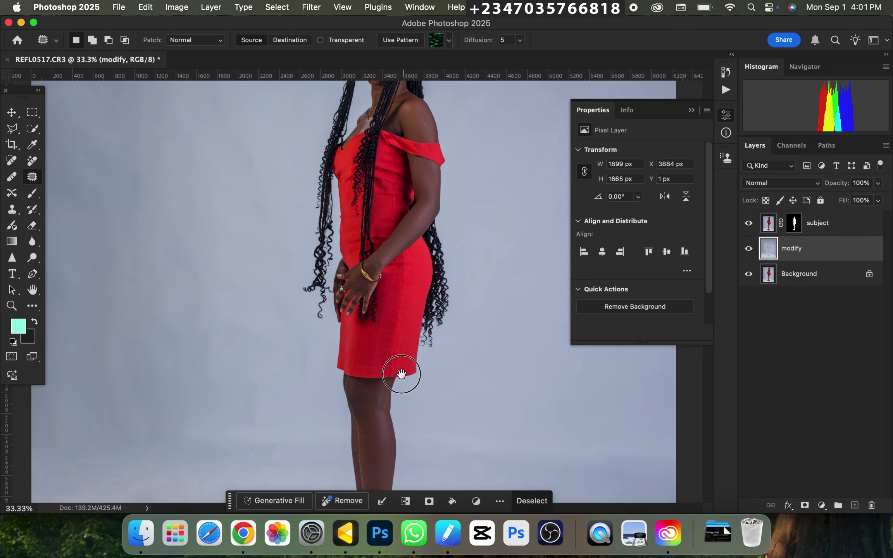
pyautogui.moveTo(404, 373); pyautogui.dragTo(339, 153)
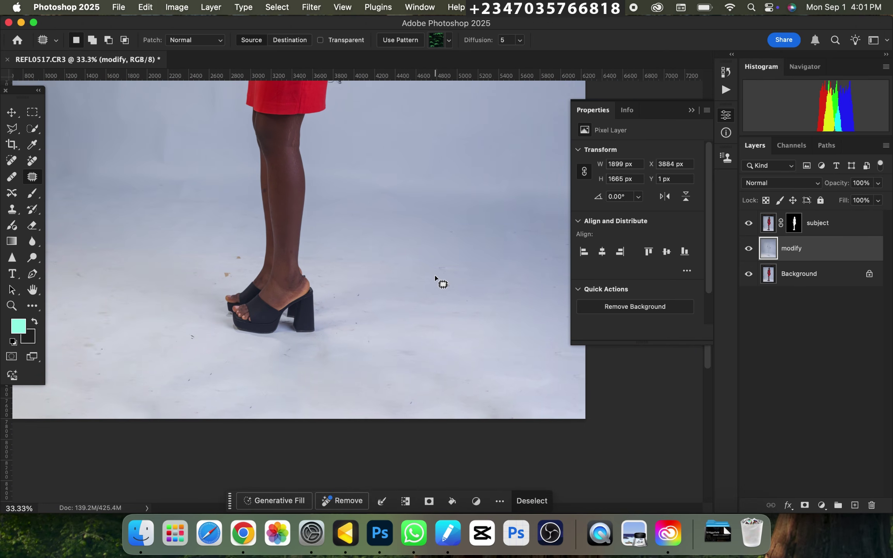
pyautogui.moveTo(437, 274); pyautogui.dragTo(443, 275)
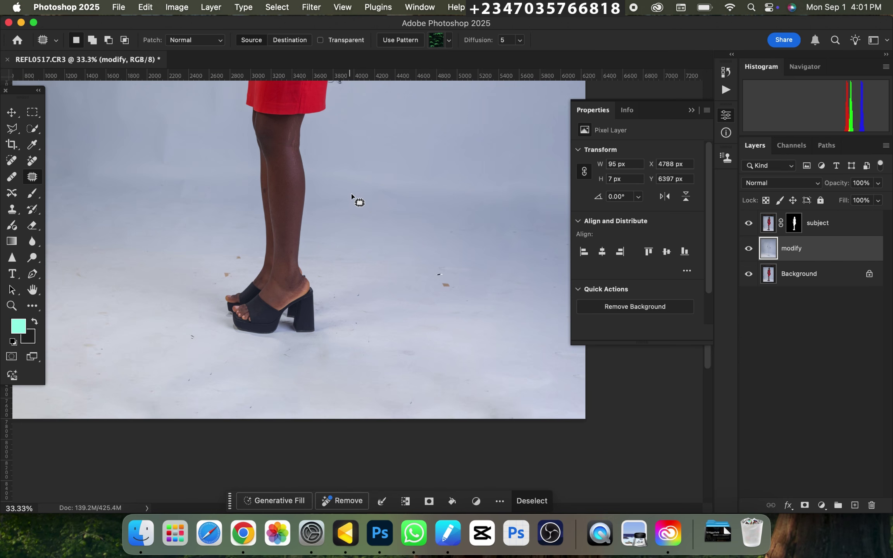
pyautogui.moveTo(439, 285)
pyautogui.mouseDown()
pyautogui.moveTo(455, 293)
pyautogui.moveTo(443, 283)
pyautogui.mouseUp()
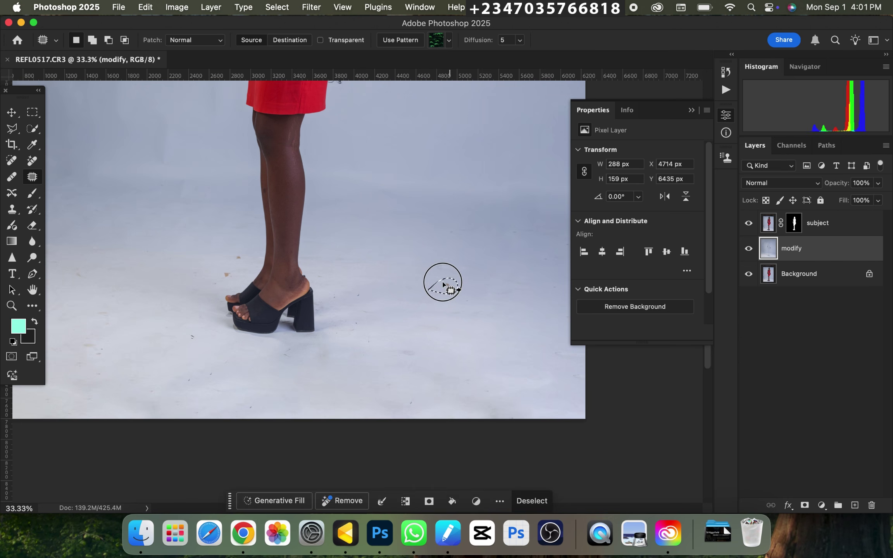
# - Patch the debris beside the woman's ankles and the dark specks on the floor to the left of her shoes
pyautogui.moveTo(372, 261); pyautogui.dragTo(467, 235)
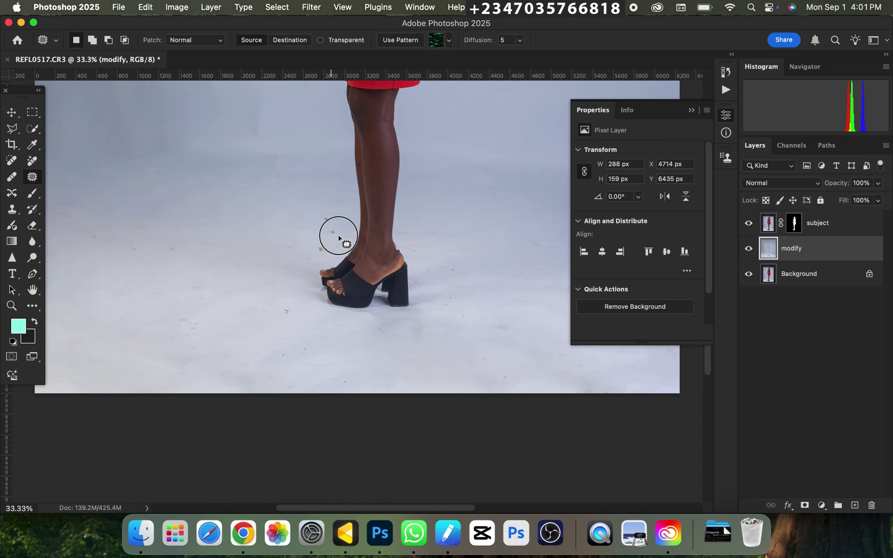
pyautogui.moveTo(339, 233)
pyautogui.mouseDown()
pyautogui.moveTo(304, 249)
pyautogui.moveTo(321, 250)
pyautogui.moveTo(272, 229)
pyautogui.mouseUp()
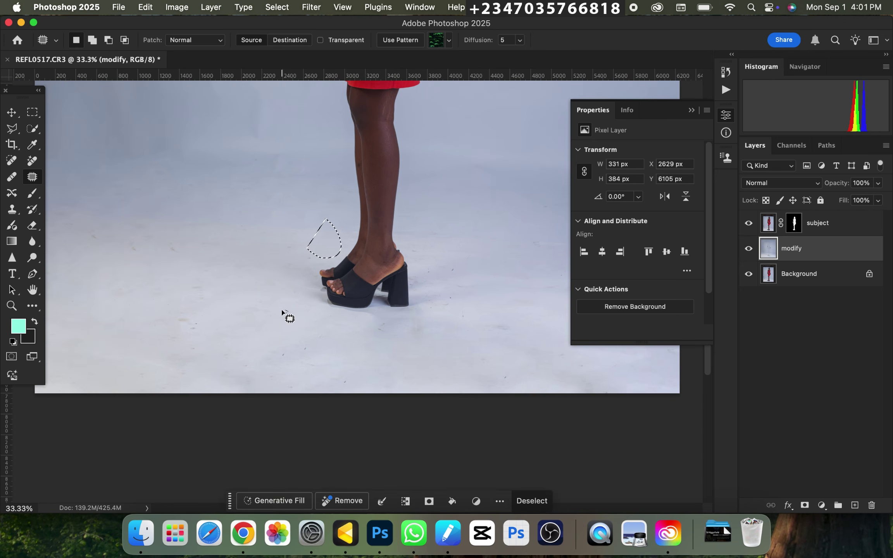
pyautogui.moveTo(287, 323)
pyautogui.mouseDown()
pyautogui.moveTo(301, 312)
pyautogui.moveTo(271, 305)
pyautogui.mouseUp()
pyautogui.scroll(-3, 335, 295)
pyautogui.hscroll(-2, 335, 295)
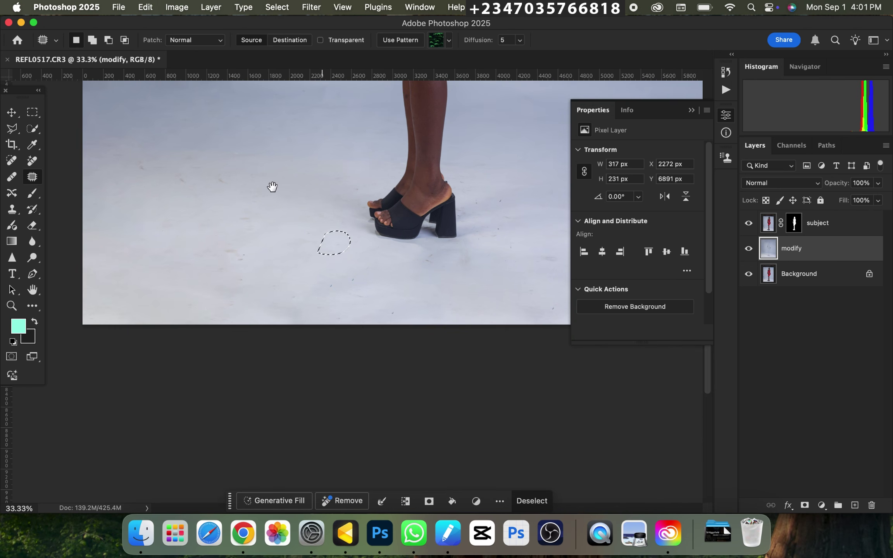
pyautogui.moveTo(224, 178)
pyautogui.mouseDown()
pyautogui.moveTo(257, 259)
pyautogui.moveTo(227, 241)
pyautogui.mouseUp()
pyautogui.moveTo(248, 252); pyautogui.dragTo(287, 188)
# - Patch the remaining specks and marks on the lower-right part of the floor and clear the selection
pyautogui.hscroll(5, 178, 261)
pyautogui.scroll(-1, 178, 262)
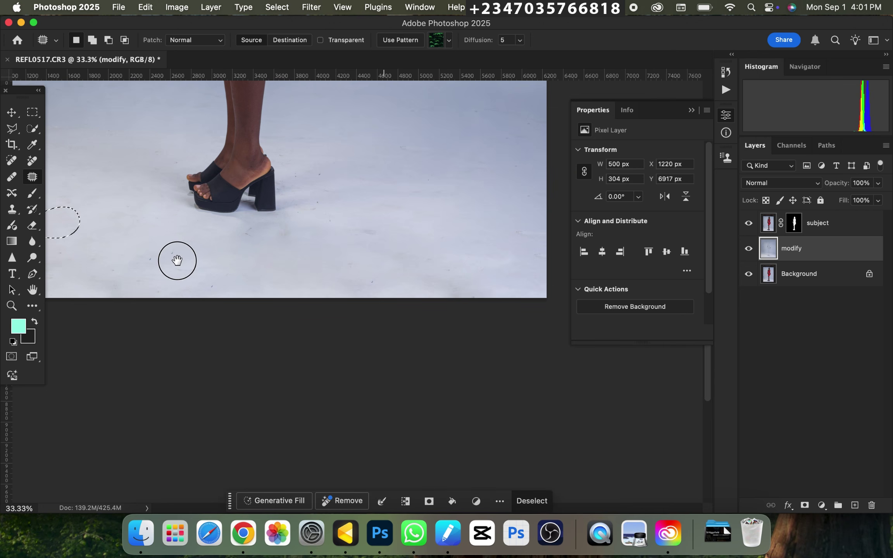
pyautogui.moveTo(356, 231)
pyautogui.mouseDown()
pyautogui.moveTo(389, 233)
pyautogui.moveTo(360, 238)
pyautogui.moveTo(385, 209)
pyautogui.mouseUp()
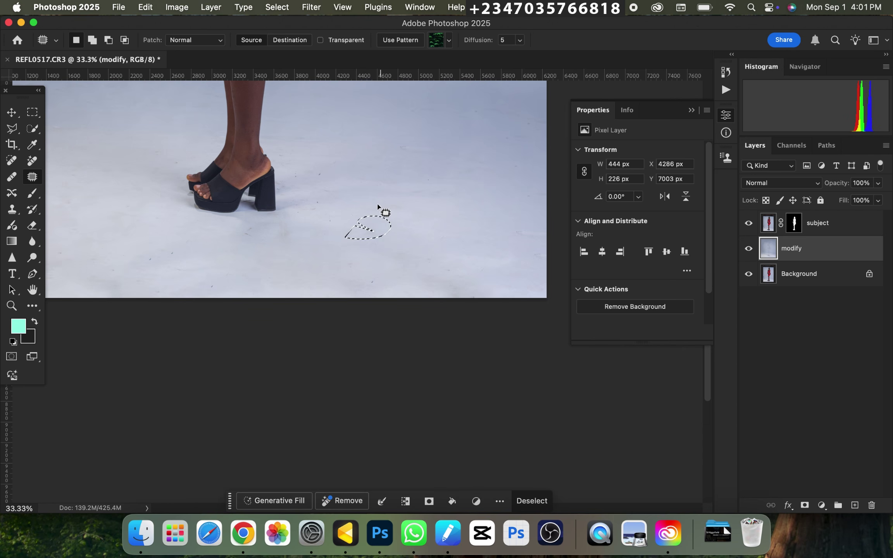
pyautogui.moveTo(346, 254); pyautogui.dragTo(386, 234)
pyautogui.moveTo(381, 244); pyautogui.dragTo(391, 190)
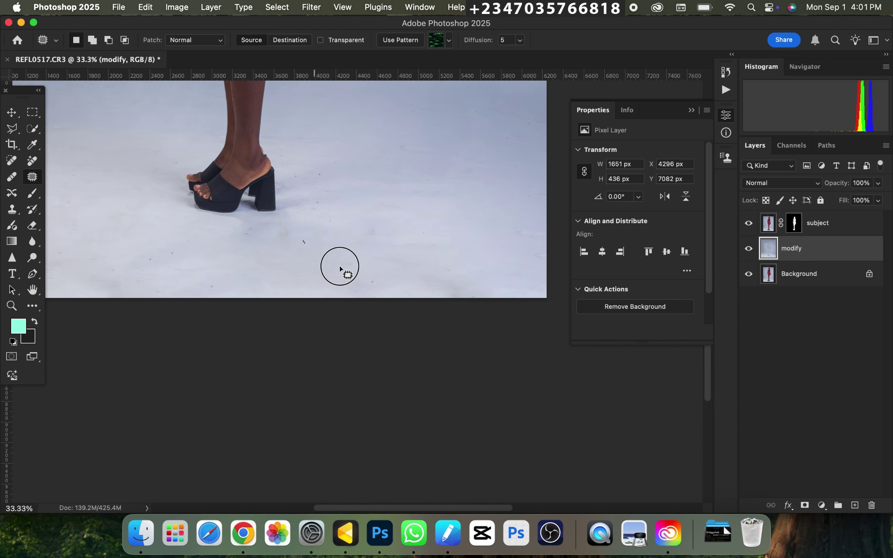
pyautogui.moveTo(339, 265); pyautogui.dragTo(392, 216)
pyautogui.press('super+minus')
pyautogui.press('super+minus')
pyautogui.press('super+minus')
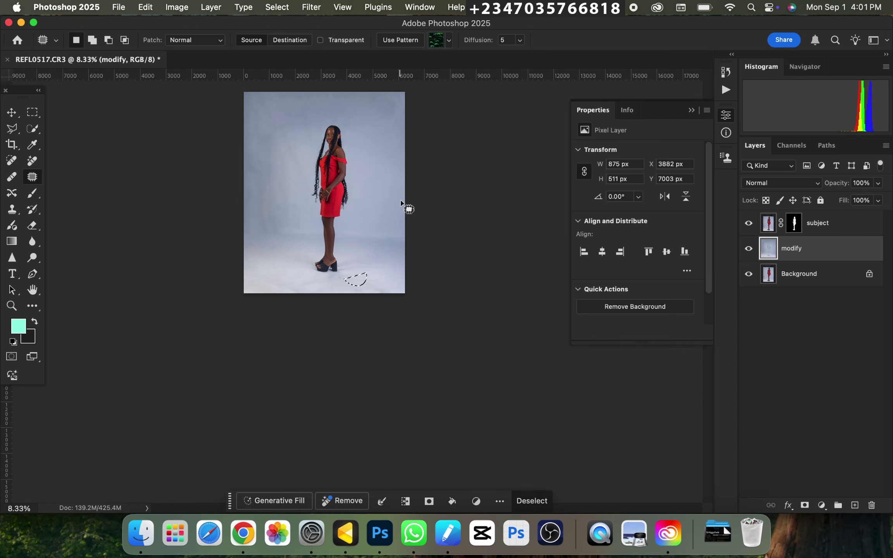
pyautogui.press('super+d')
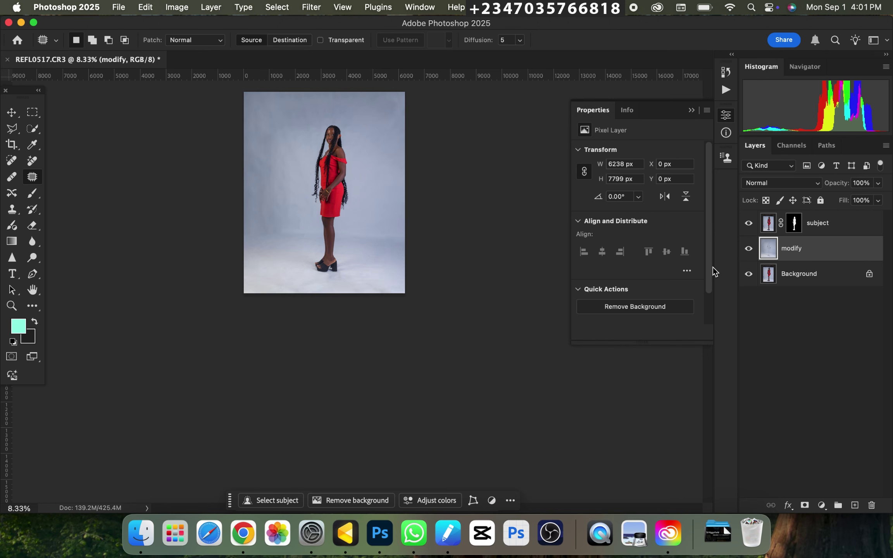
pyautogui.press('super+minus')
pyautogui.press('super+plus')
pyautogui.press('super+minus')
pyautogui.press('super+plus')
pyautogui.press('super+minus')
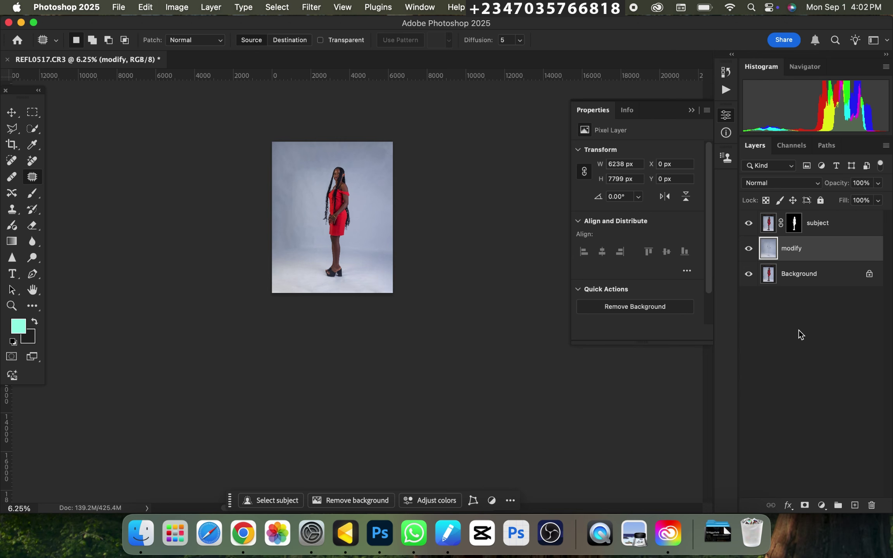
# - Duplicate the modify layer and rename the copy "blur"
pyautogui.press('super+j')
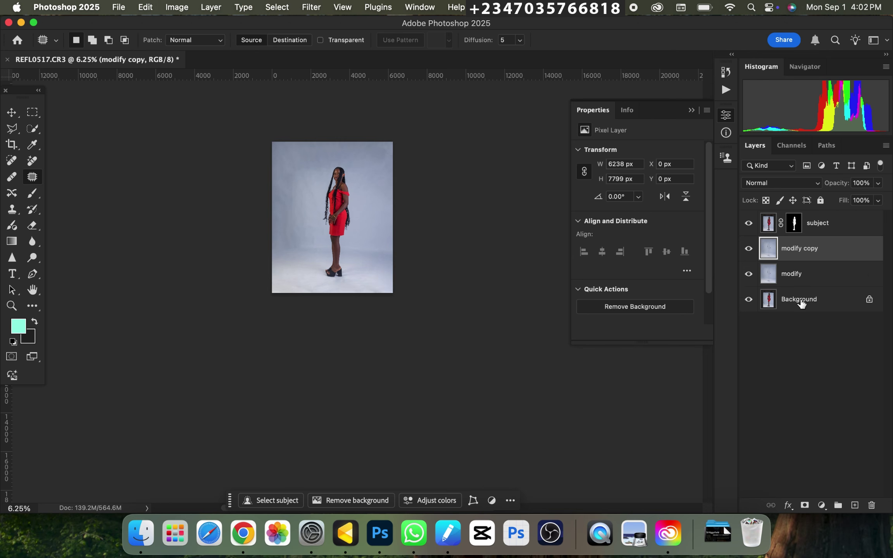
pyautogui.doubleClick(802, 249)
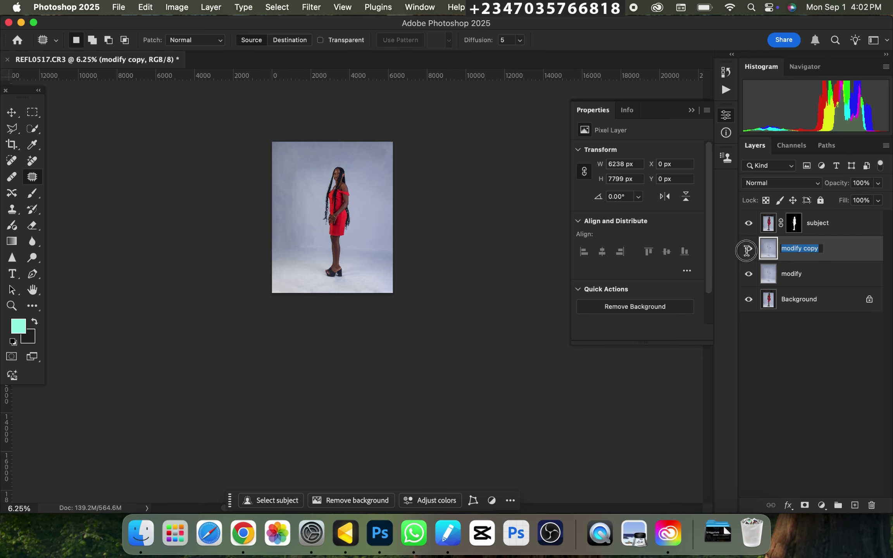
pyautogui.write('bl')
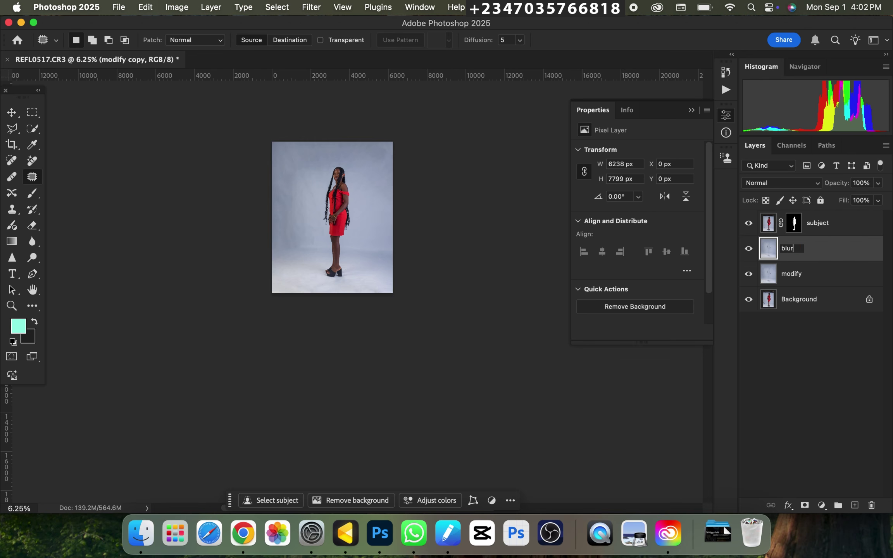
pyautogui.write('ur')
pyautogui.press('Return')
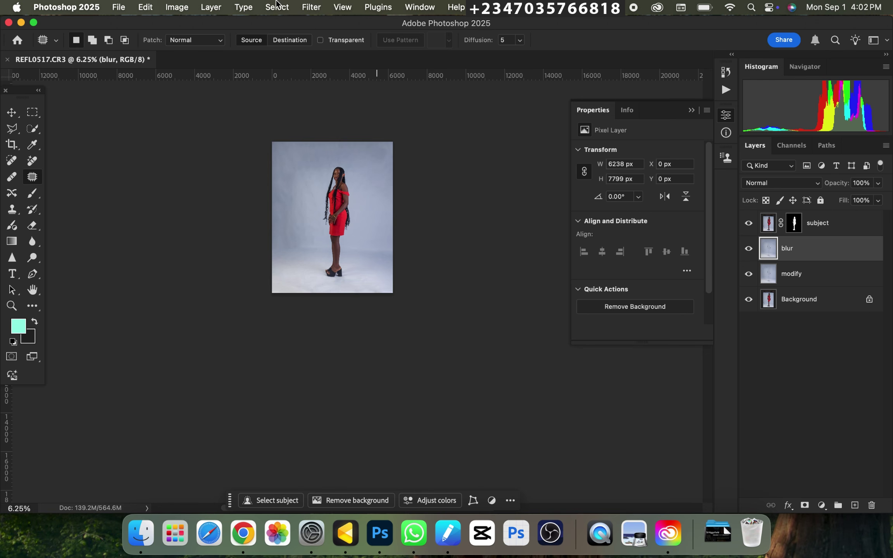
# - Apply a Gaussian Blur with a 150-pixel radius to the blur layer
pyautogui.click(310, 8)
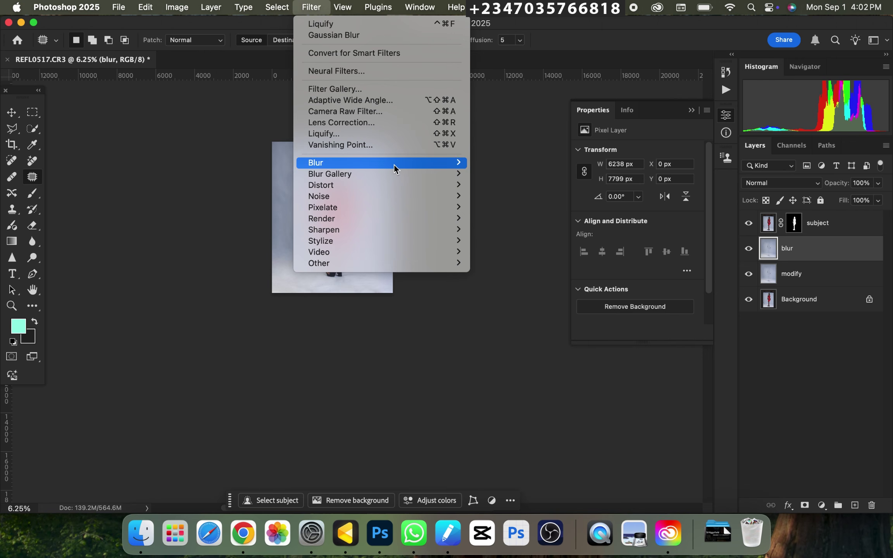
pyautogui.moveTo(393, 166)
pyautogui.click(496, 208)
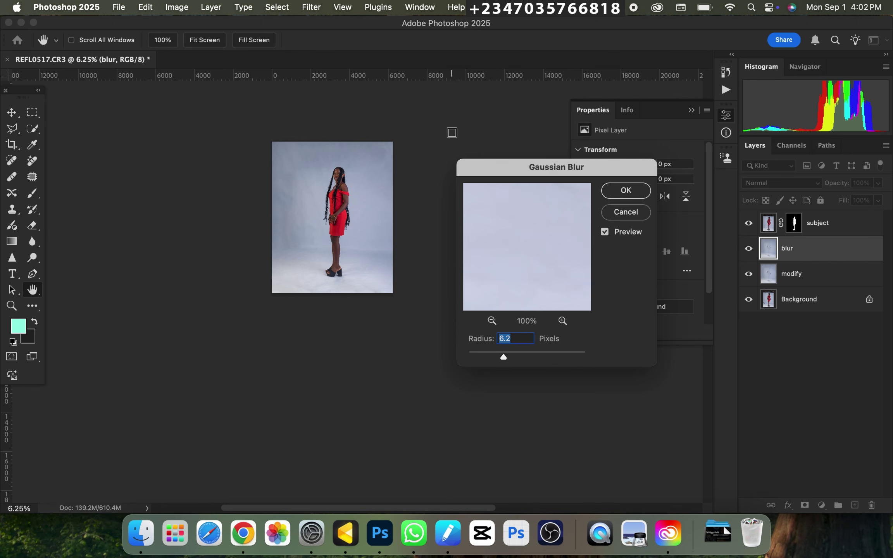
pyautogui.write('150')
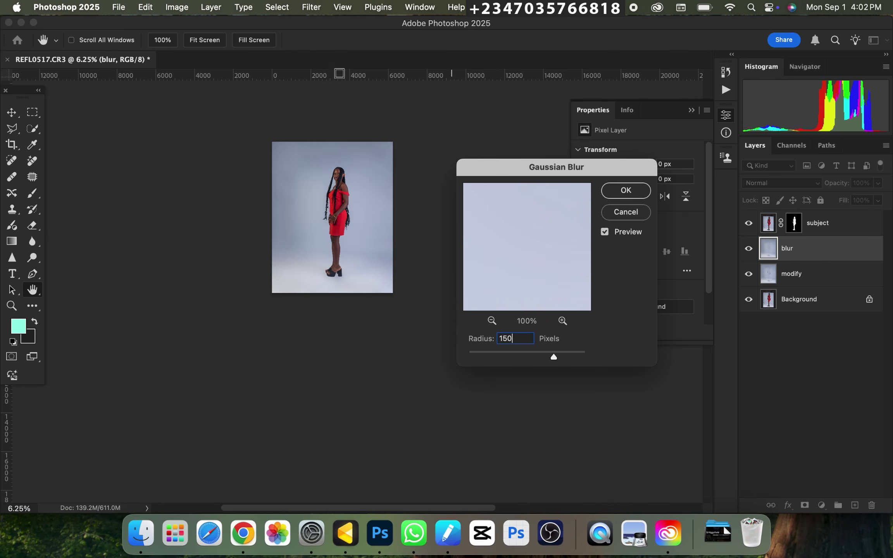
pyautogui.press('Return')
# - Add a layer mask to the blur layer and paint it black around the shoes to restore the sharp floor and shadows
pyautogui.press('super+equal')
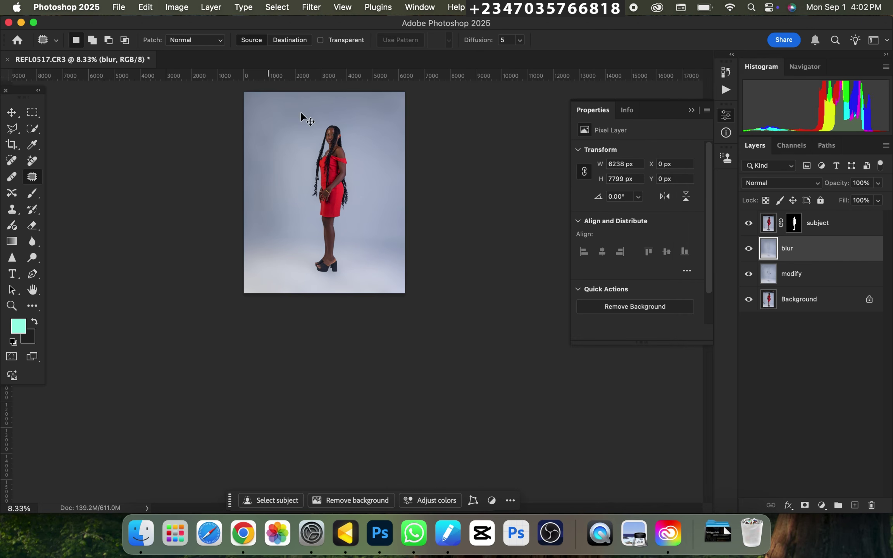
pyautogui.press('super+minus')
pyautogui.press('super+equal')
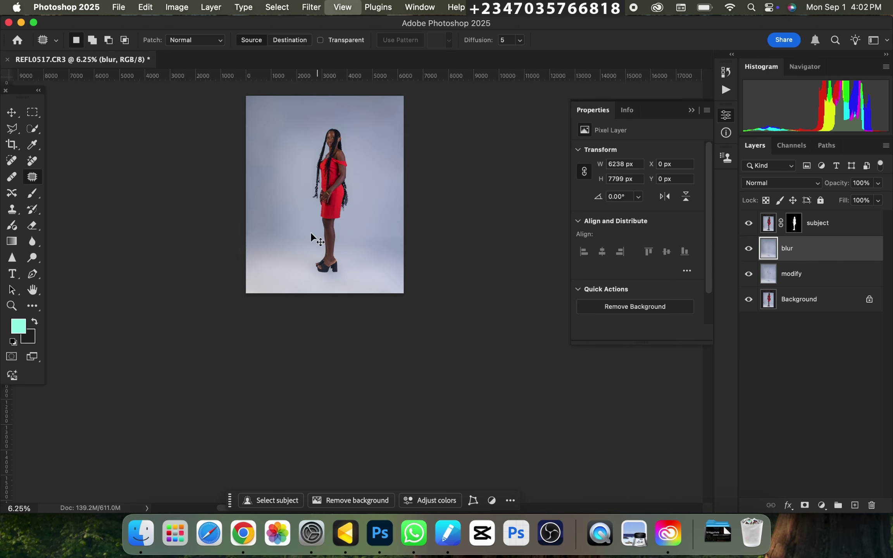
pyautogui.press('super+equal')
pyautogui.press('super+equal')
pyautogui.press('super+equal')
pyautogui.moveTo(279, 182); pyautogui.dragTo(461, 235)
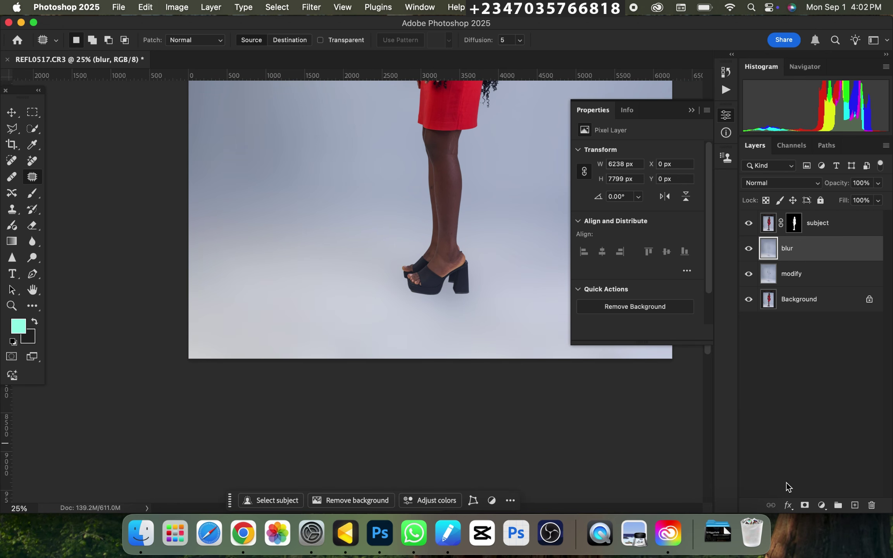
pyautogui.click(804, 506)
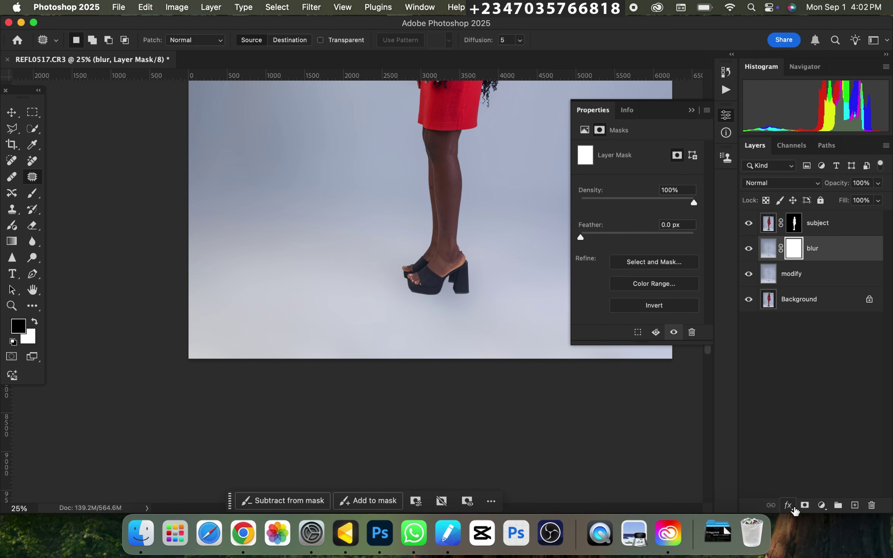
pyautogui.click(33, 193)
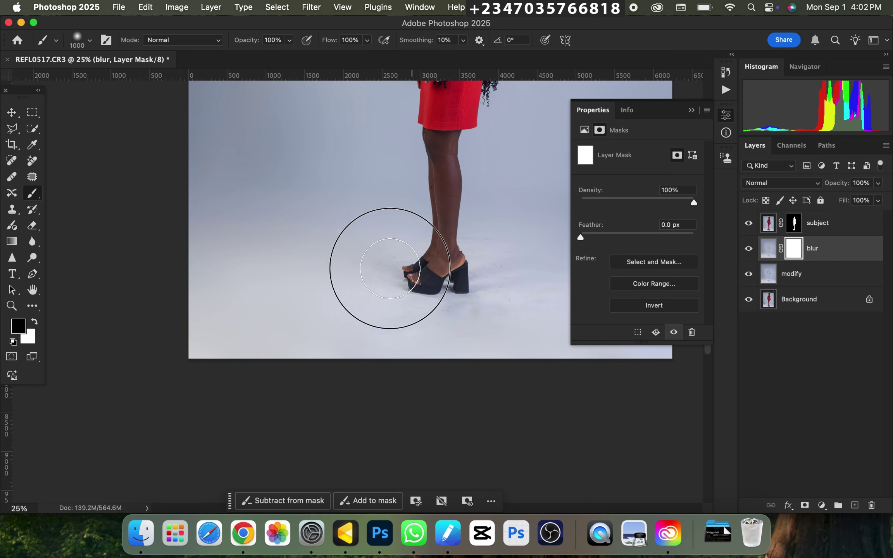
pyautogui.moveTo(390, 269); pyautogui.dragTo(471, 282)
# - Merge the blur and modify layers into a single backdrop layer
pyautogui.press('super+minus')
pyautogui.press('super+minus')
pyautogui.press('super+minus')
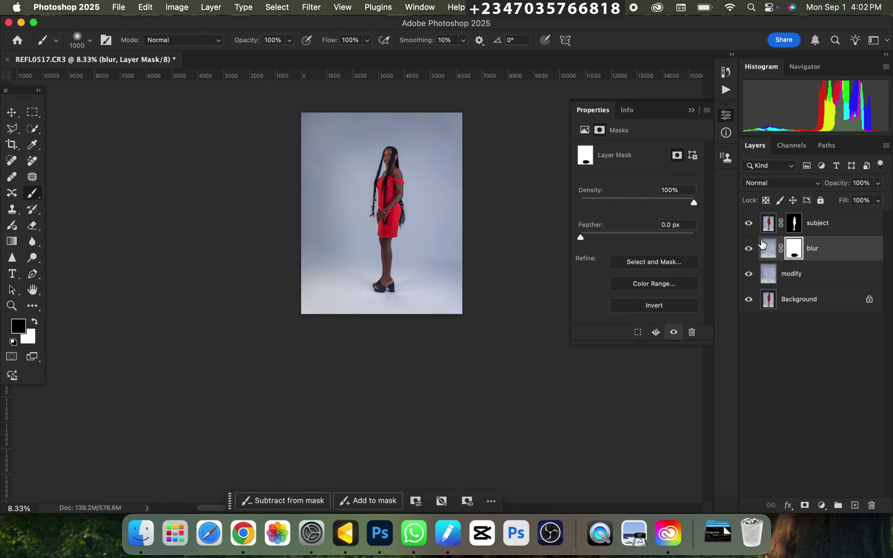
pyautogui.keyDown('shift'); pyautogui.click(814, 286); pyautogui.keyUp('shift')
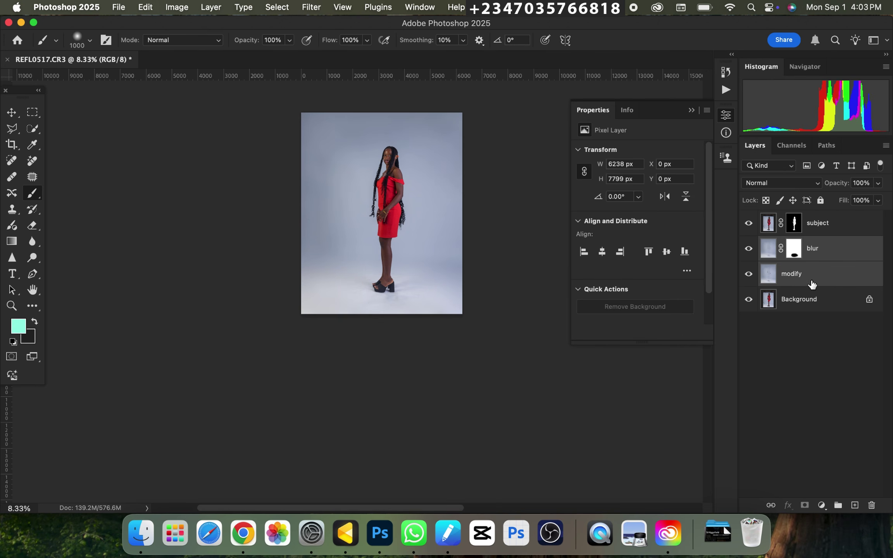
pyautogui.press('super+e')
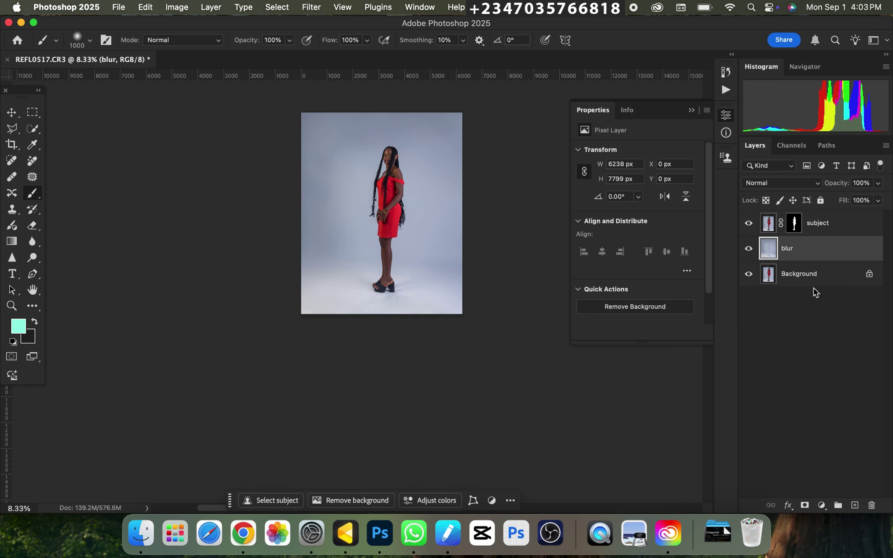
pyautogui.press('super+equal')
pyautogui.press('super+minus')
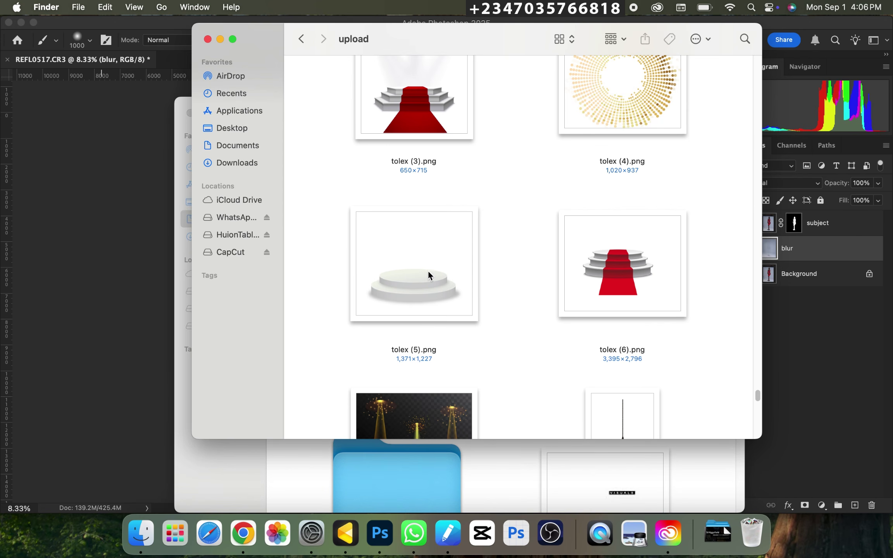
# - Place the podium image tolex (5).png from the upload folder behind the subject, scaled to about 362% and positioned under her shoes
pyautogui.moveTo(429, 276); pyautogui.dragTo(128, 311)
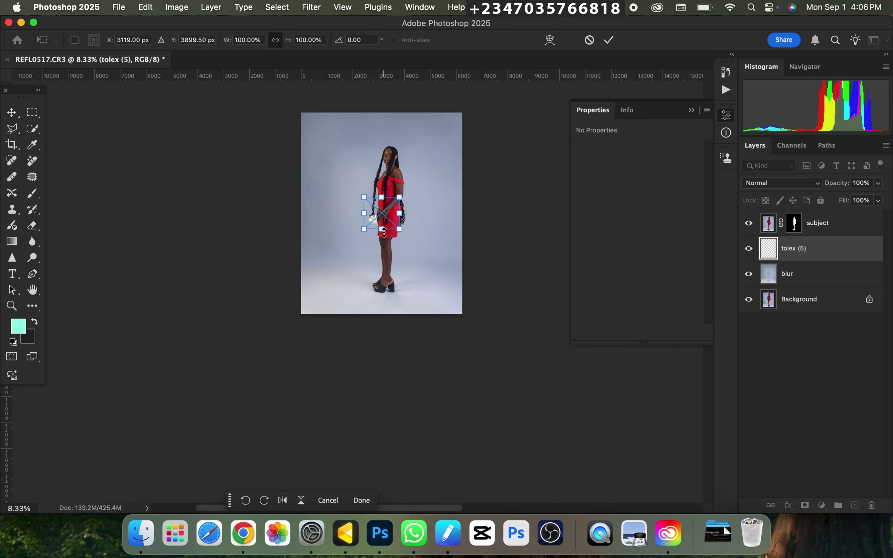
pyautogui.moveTo(384, 232); pyautogui.dragTo(400, 306)
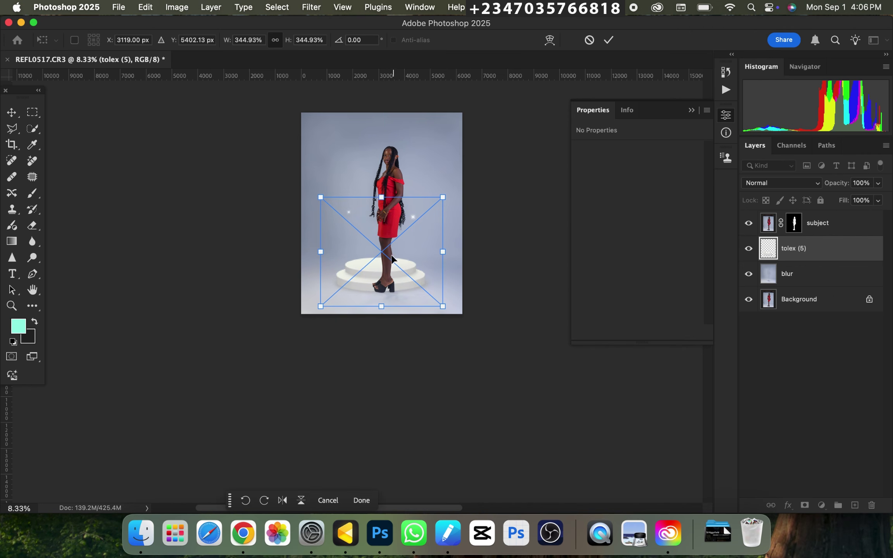
pyautogui.moveTo(385, 251); pyautogui.dragTo(390, 278)
pyautogui.moveTo(325, 223); pyautogui.dragTo(322, 222)
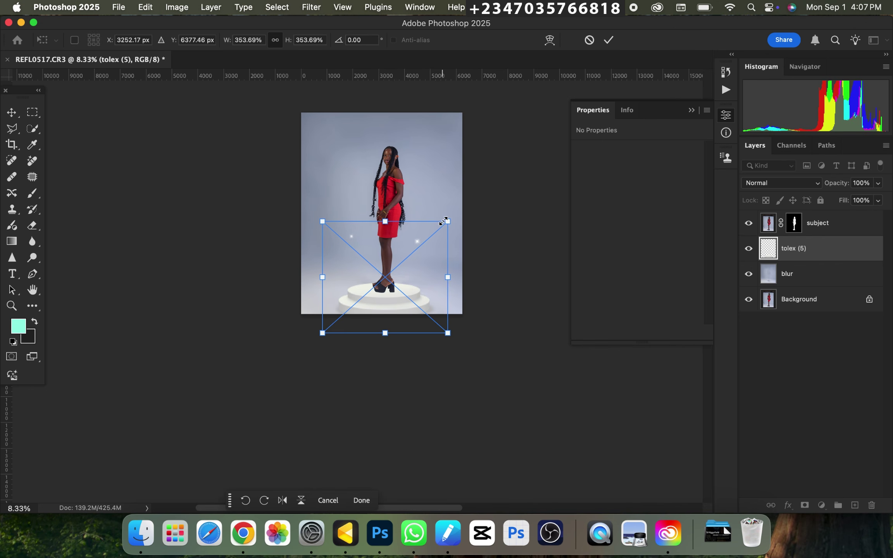
pyautogui.moveTo(444, 221); pyautogui.dragTo(450, 219)
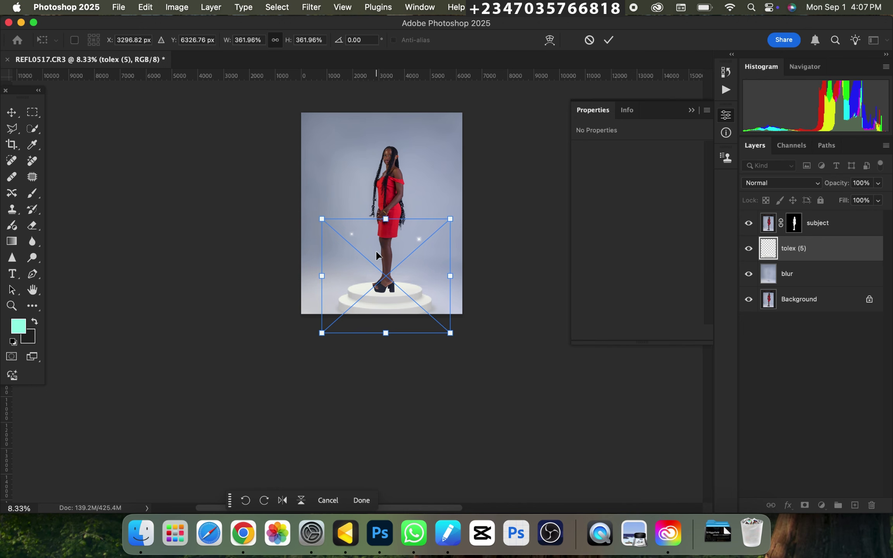
pyautogui.press('Return')
# - Examine how the shoes sit on the podium, both up close and in the full composition
pyautogui.press('cmd+0')
pyautogui.press('cmd+equal')
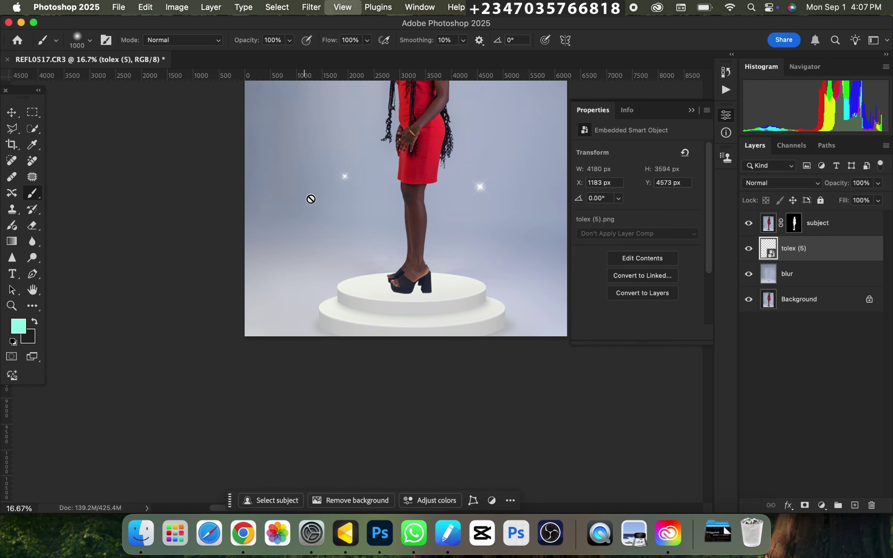
pyautogui.press('super+minus')
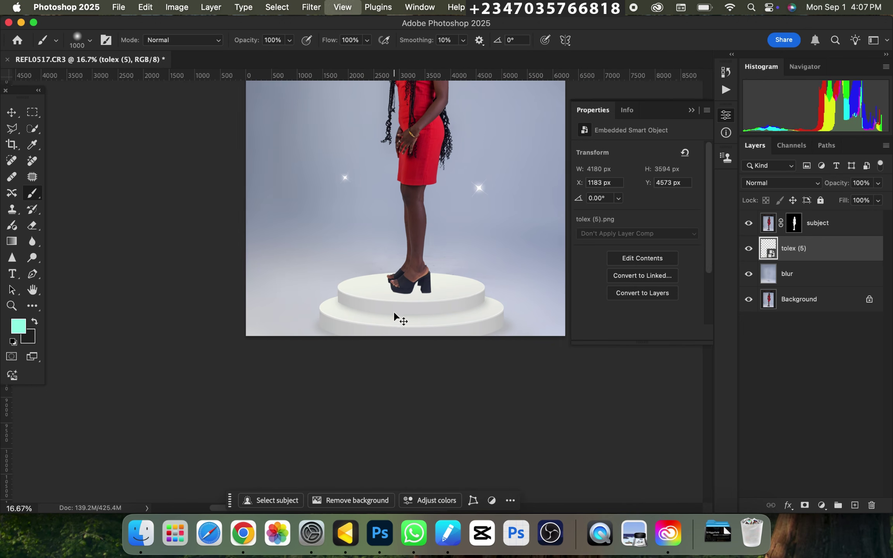
pyautogui.press('super+equal')
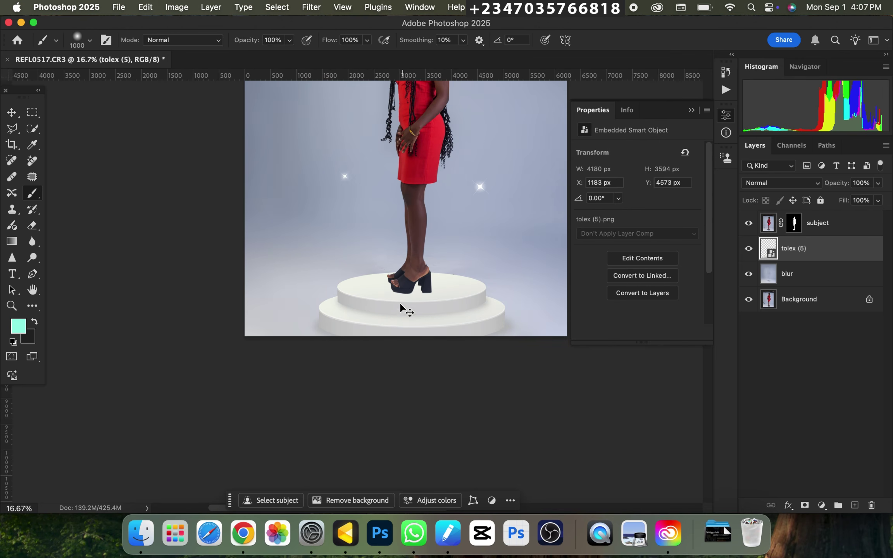
pyautogui.press('super+minus')
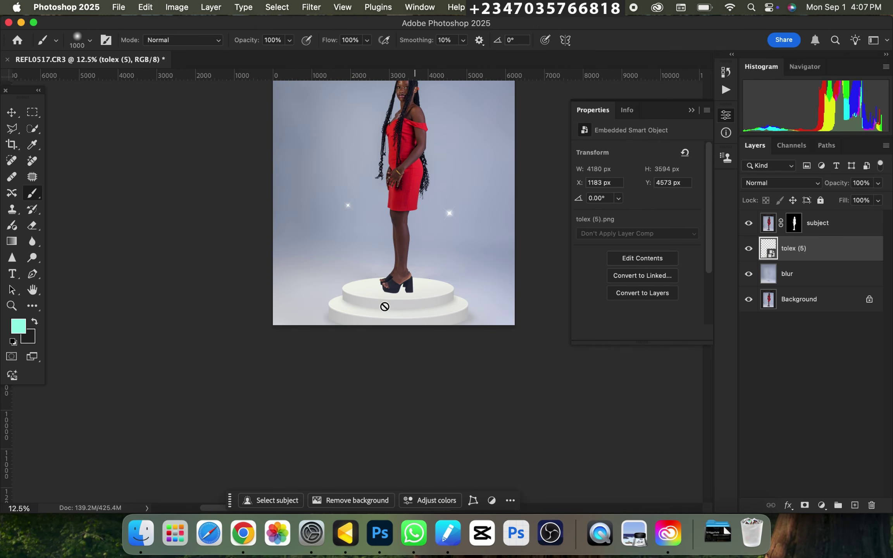
pyautogui.press('super+equal')
pyautogui.press('super+minus')
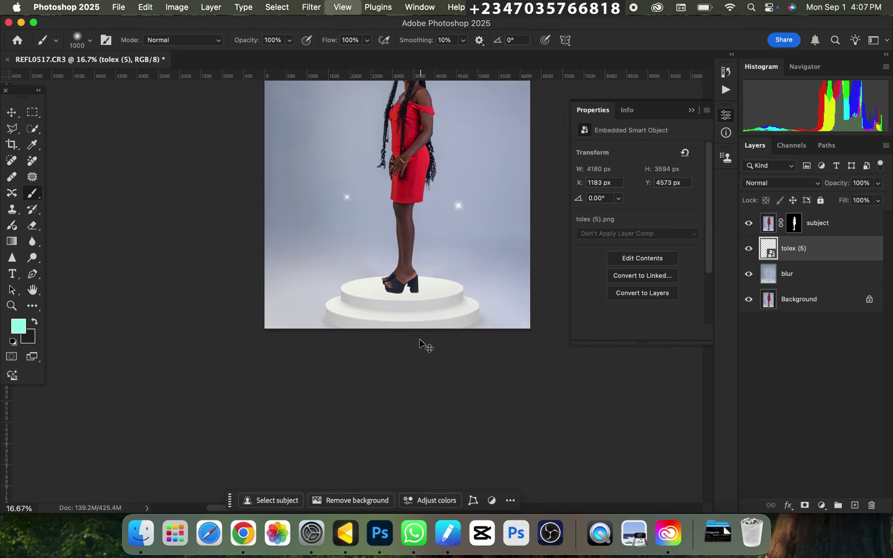
pyautogui.press('super+minus')
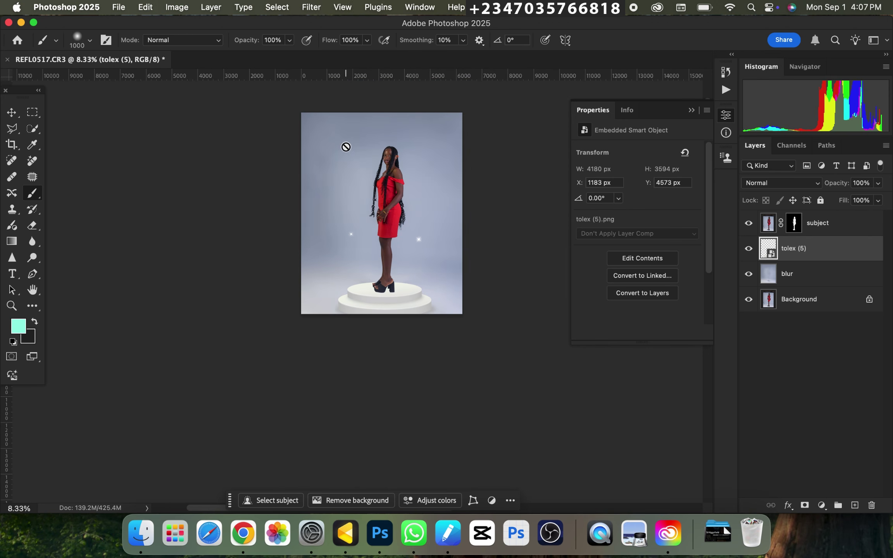
pyautogui.press('super+equal')
pyautogui.press('super+plus')
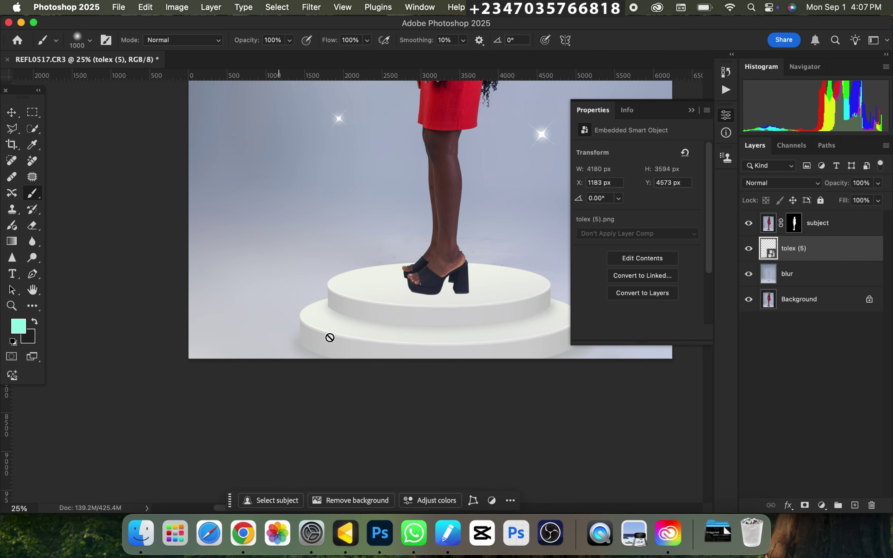
pyautogui.press('super+minus')
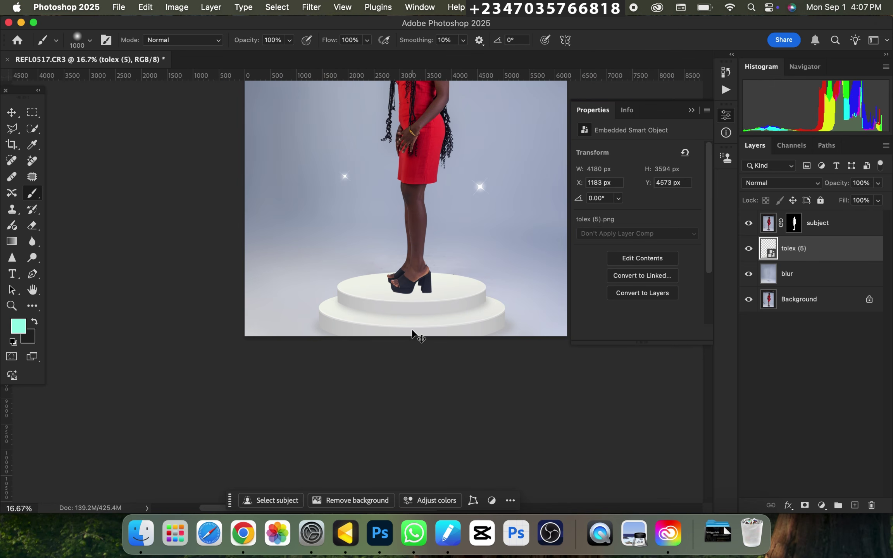
# - Darken the podium with an RGB Curves adjustment that maps input 145 to output 104
pyautogui.press('super+m')
pyautogui.moveTo(418, 87); pyautogui.dragTo(601, 97)
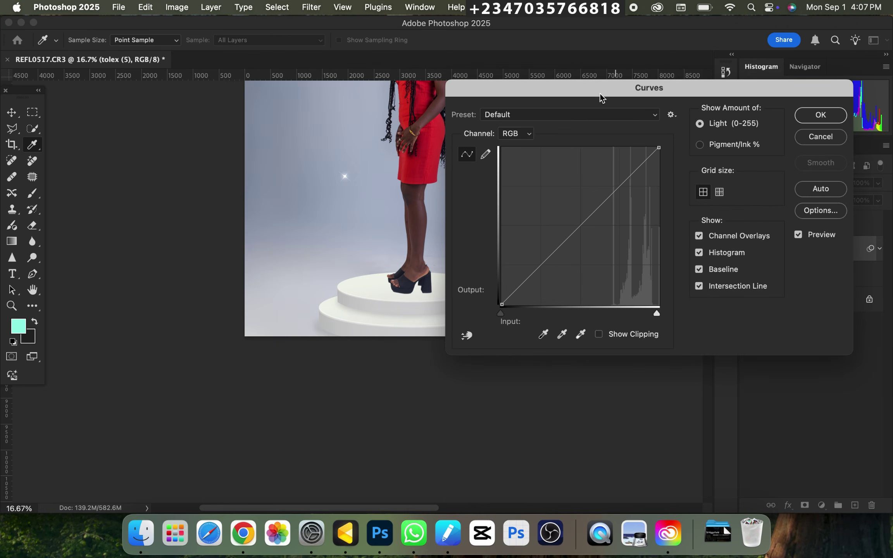
pyautogui.moveTo(580, 227); pyautogui.dragTo(591, 241)
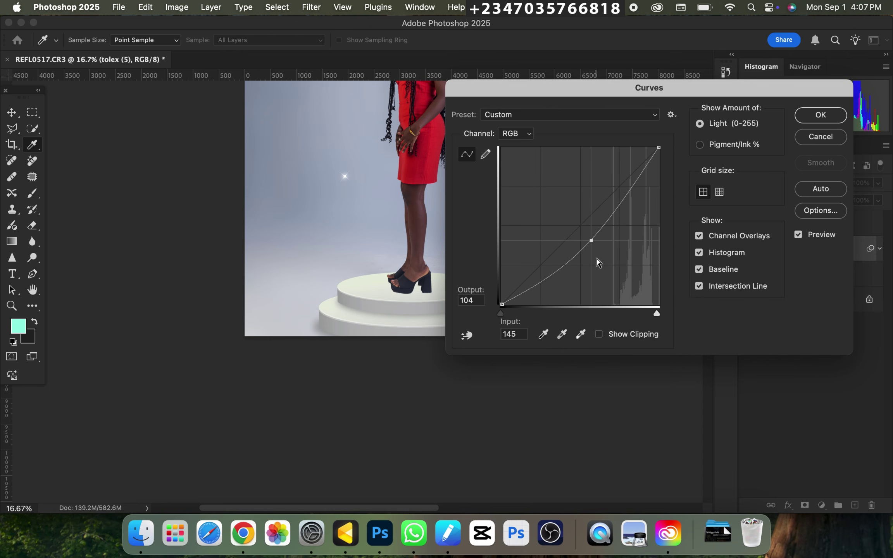
pyautogui.press('Return')
# - Add a layer mask to the podium layer and paint out the two white sparkles beside the woman
pyautogui.press('b')
pyautogui.press('super+minus')
pyautogui.press('super+equal')
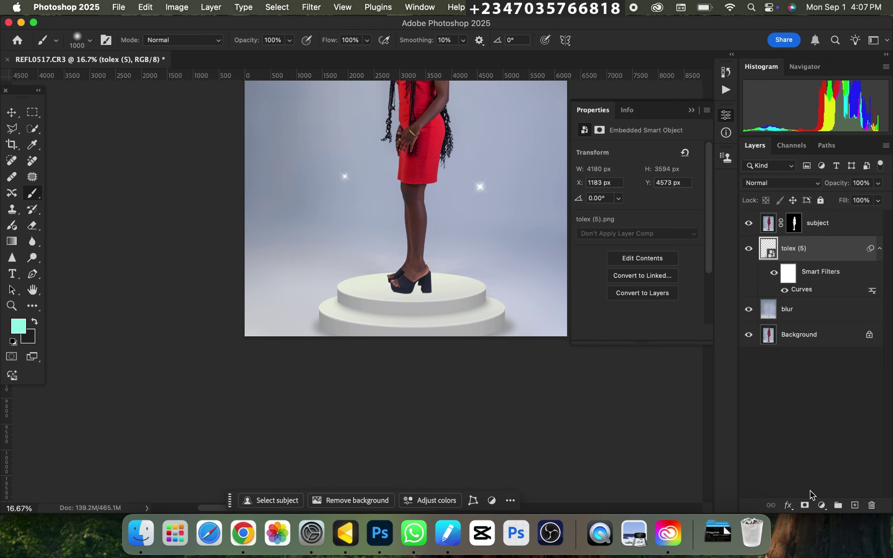
pyautogui.click(805, 505)
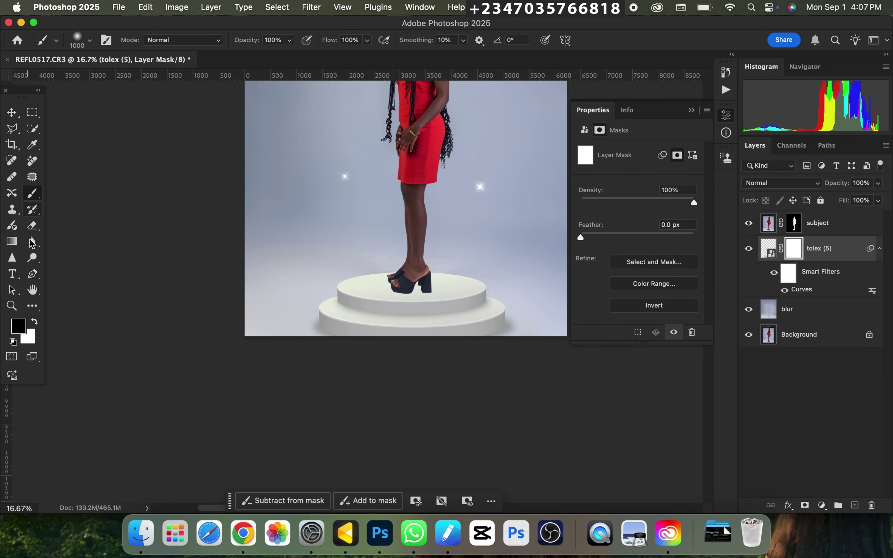
pyautogui.click(344, 176)
pyautogui.click(488, 193)
# - Hide the podium layer, lasso the shoes and their floor shadow on the blur layer with a 20 px feather, and copy them to a new layer
pyautogui.press('super+plus')
pyautogui.press('super+plus')
pyautogui.press('super+plus')
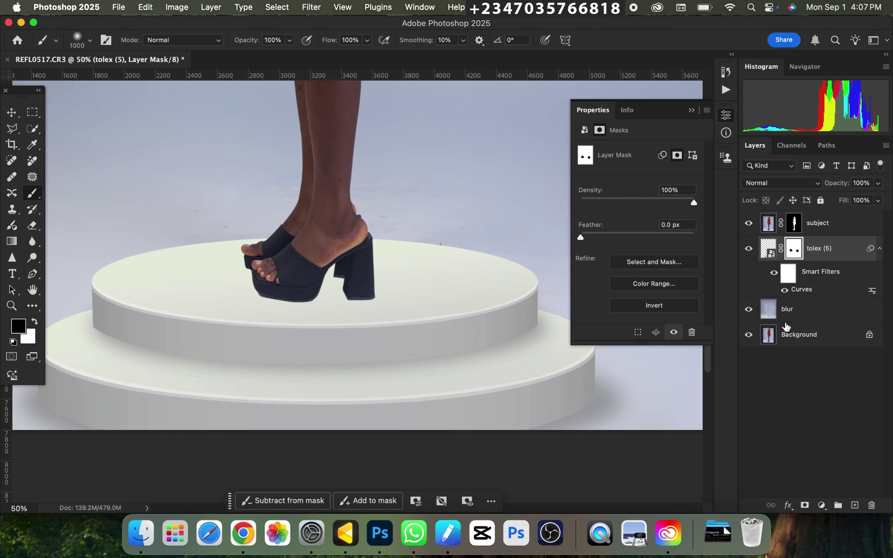
pyautogui.click(798, 317)
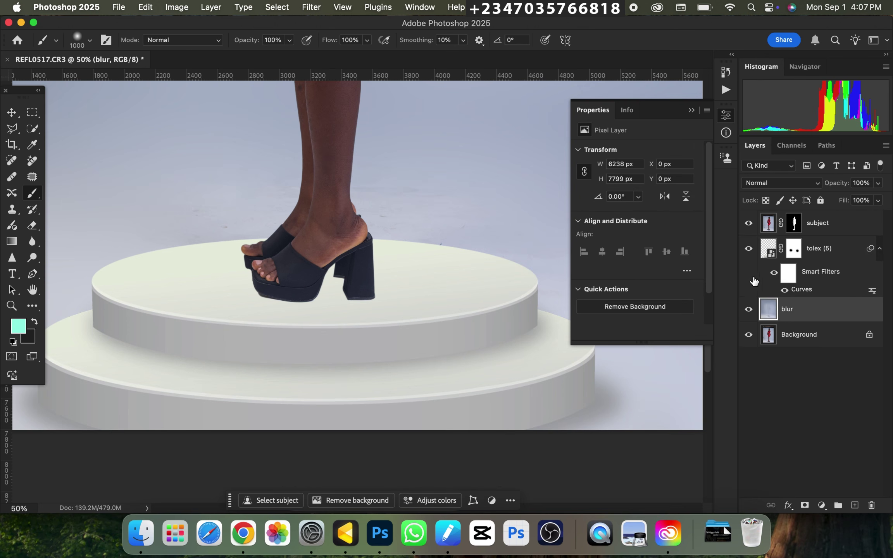
pyautogui.click(749, 251)
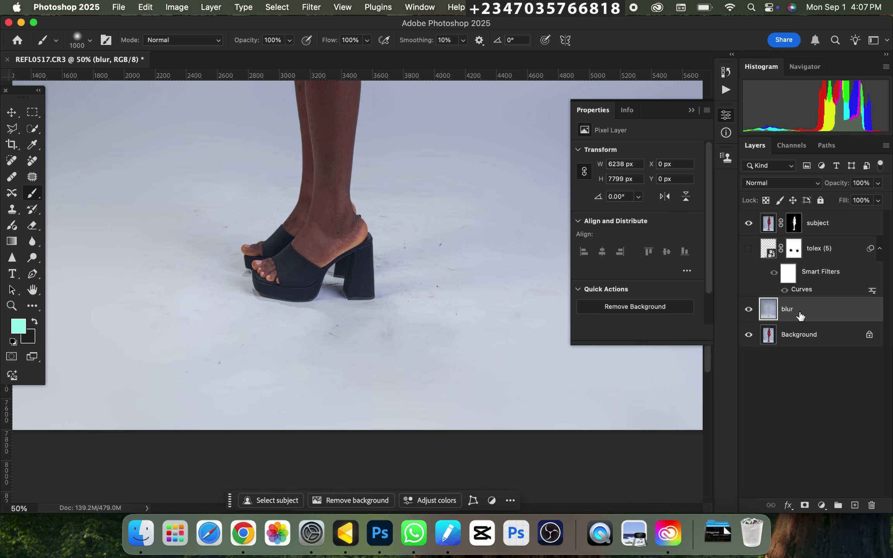
pyautogui.moveTo(12, 129); pyautogui.dragTo(32, 124)
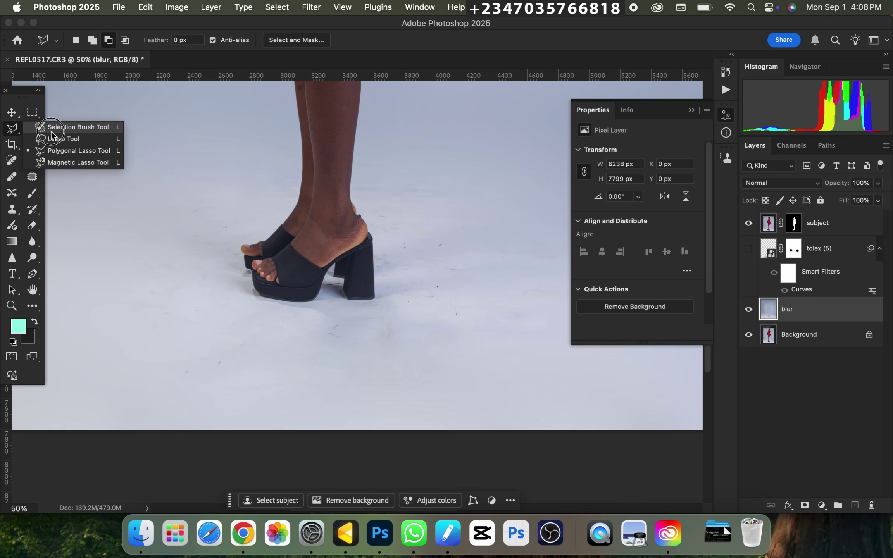
pyautogui.click(63, 139)
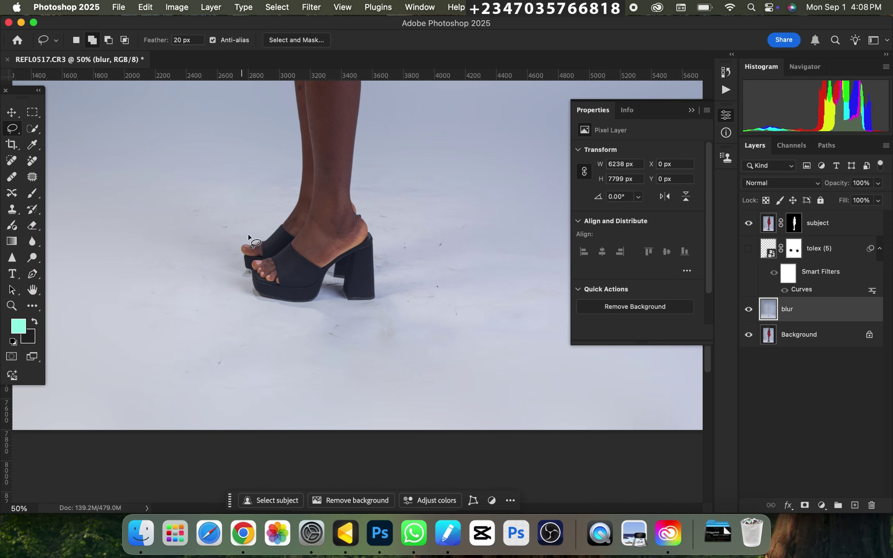
pyautogui.moveTo(233, 265)
pyautogui.mouseDown()
pyautogui.moveTo(254, 313)
pyautogui.moveTo(334, 316)
pyautogui.moveTo(364, 314)
pyautogui.moveTo(423, 277)
pyautogui.moveTo(421, 250)
pyautogui.moveTo(407, 235)
pyautogui.moveTo(322, 222)
pyautogui.moveTo(250, 246)
pyautogui.moveTo(235, 266)
pyautogui.mouseUp()
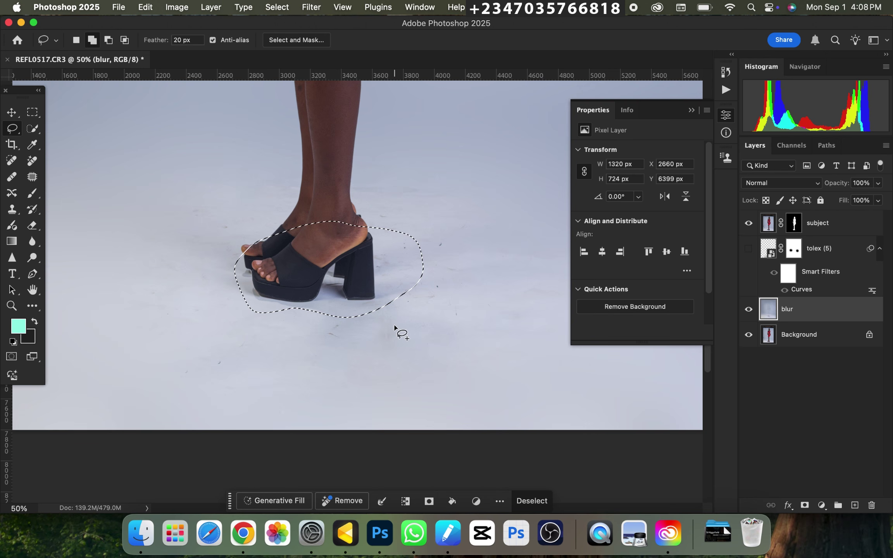
pyautogui.press('super+j')
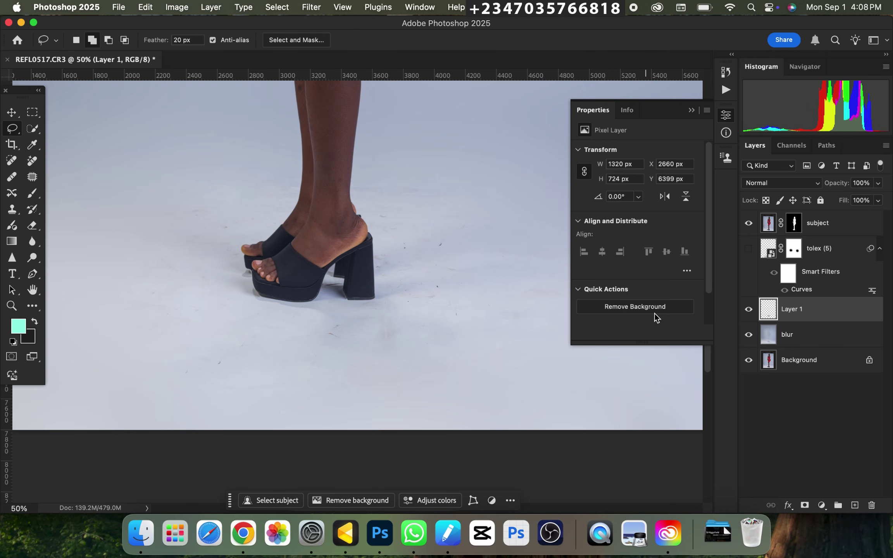
# - Show the podium again, rename the copied shoe-and-shadow layer "shadow", and move it directly above the tolex (5) layer
pyautogui.moveTo(748, 336); pyautogui.dragTo(752, 388)
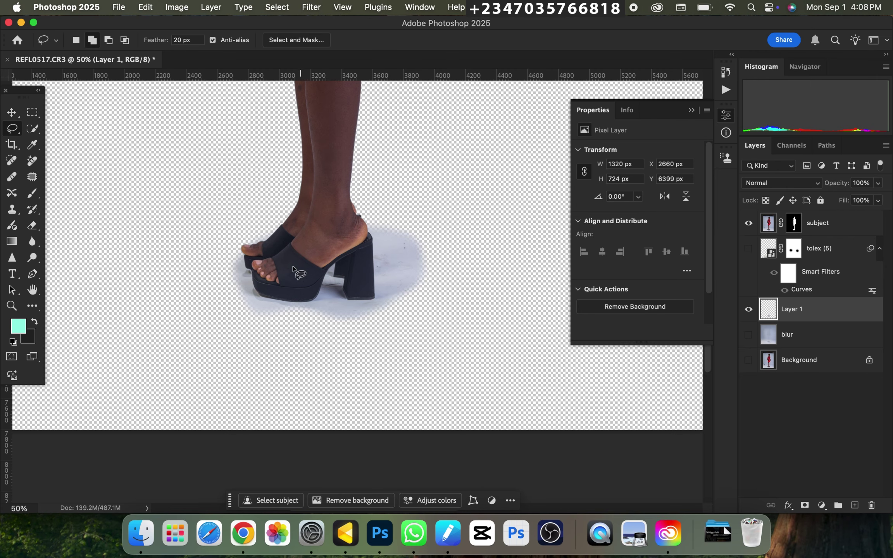
pyautogui.moveTo(752, 345); pyautogui.dragTo(750, 373)
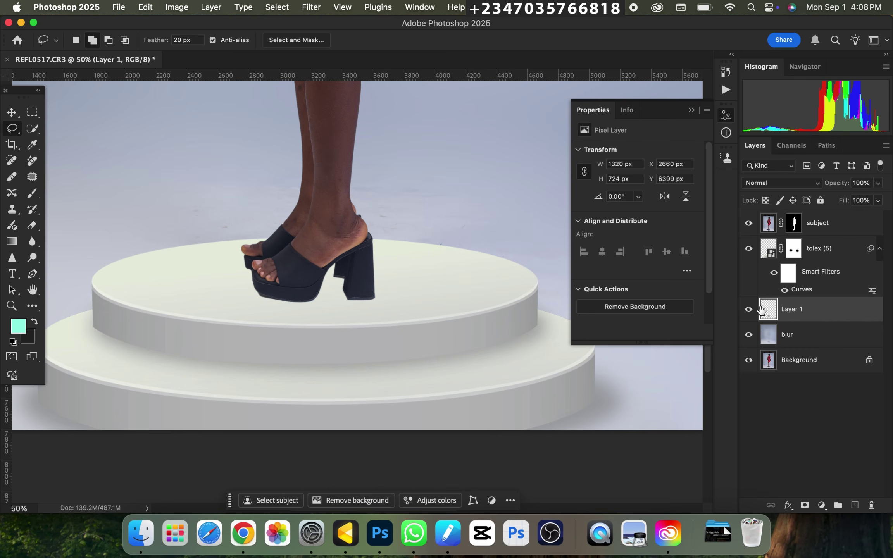
pyautogui.doubleClick(792, 310)
pyautogui.write('shadow')
pyautogui.press('Return')
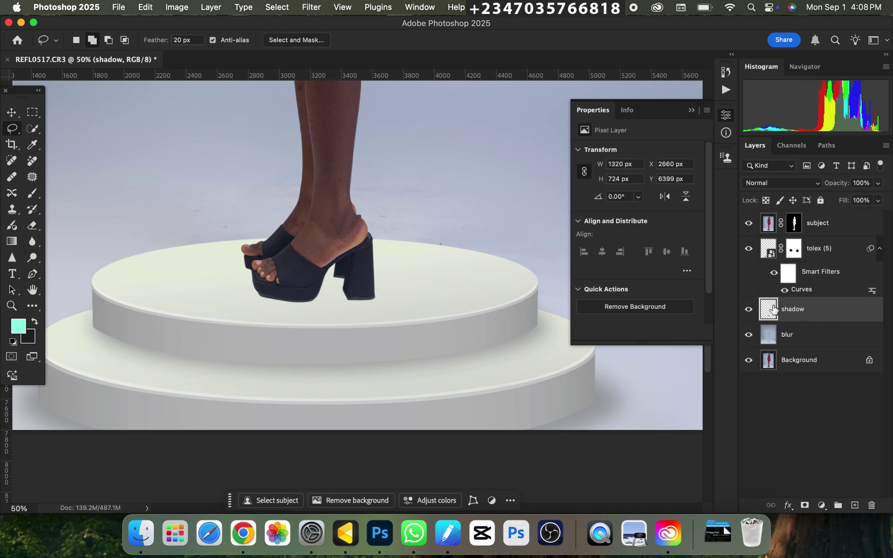
pyautogui.moveTo(803, 316); pyautogui.dragTo(795, 237)
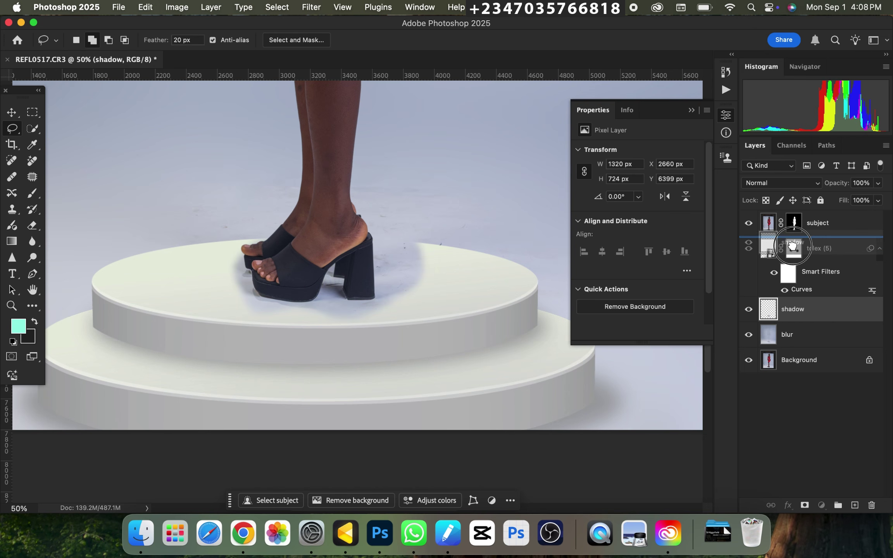
# - Set the shadow layer's blend mode to Multiply
pyautogui.press('super+minus')
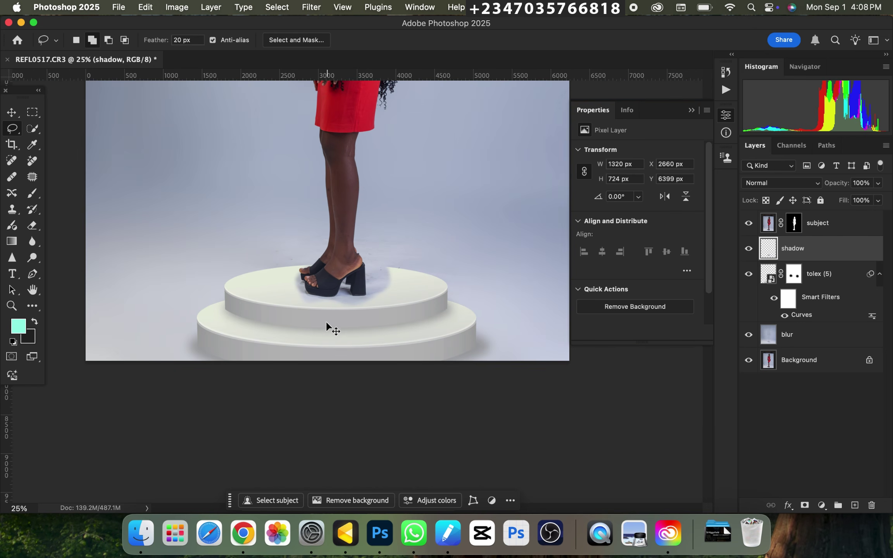
pyautogui.press('super+plus')
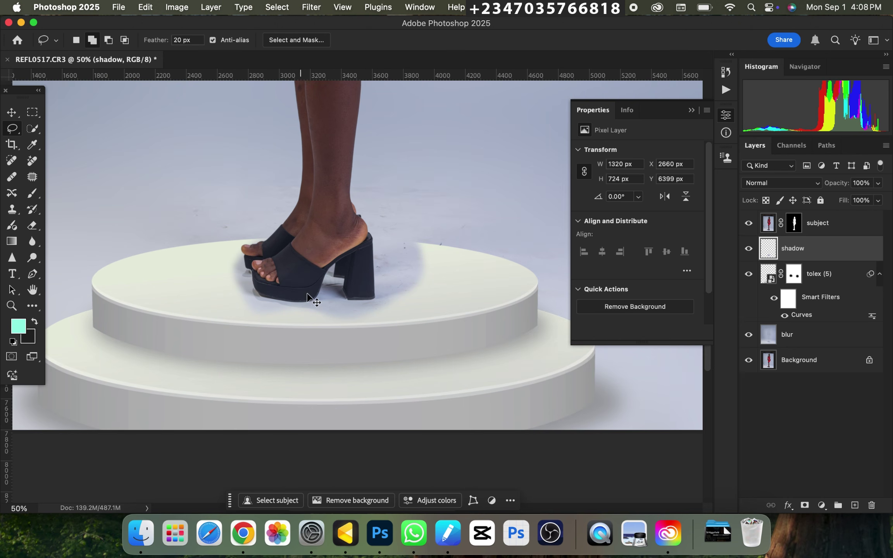
pyautogui.click(767, 184)
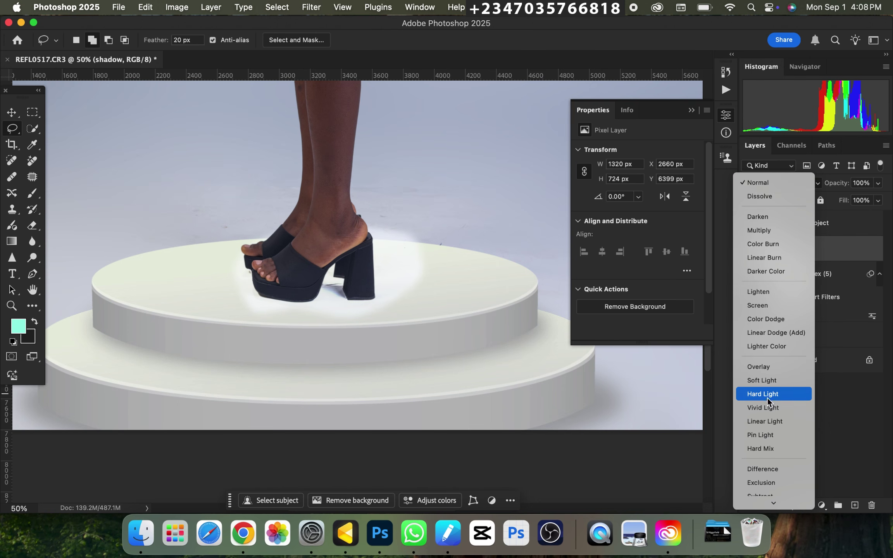
pyautogui.click(760, 231)
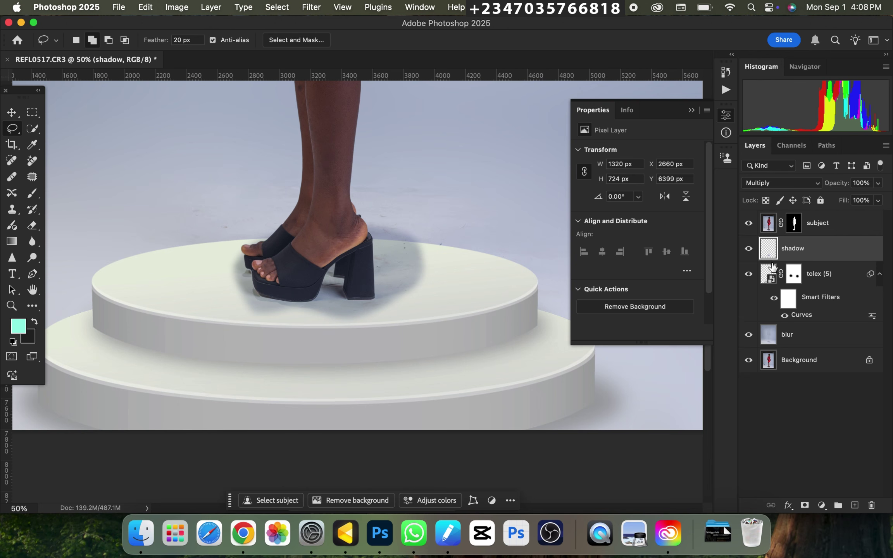
# - Raise the shadow layer's contrast with Levels, setting the black input to 67 and the white input to 201
pyautogui.press('super+l')
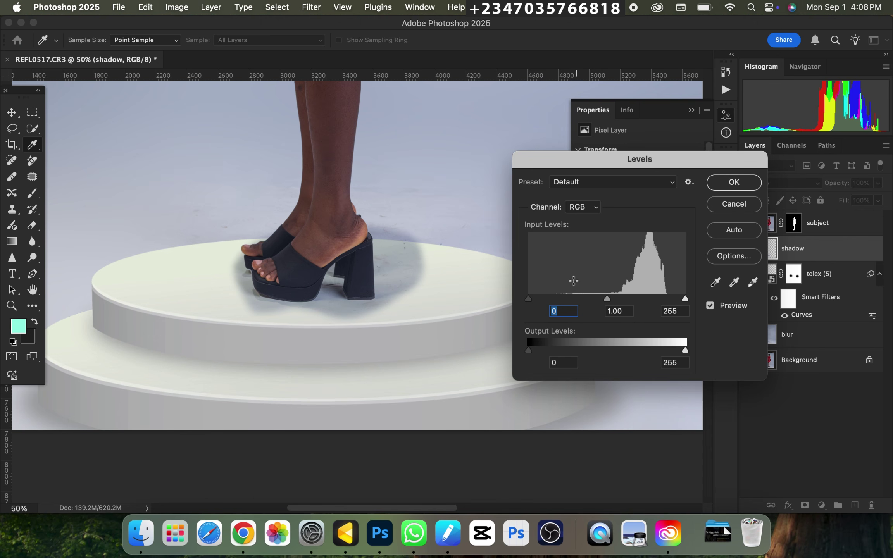
pyautogui.moveTo(530, 300); pyautogui.dragTo(563, 303)
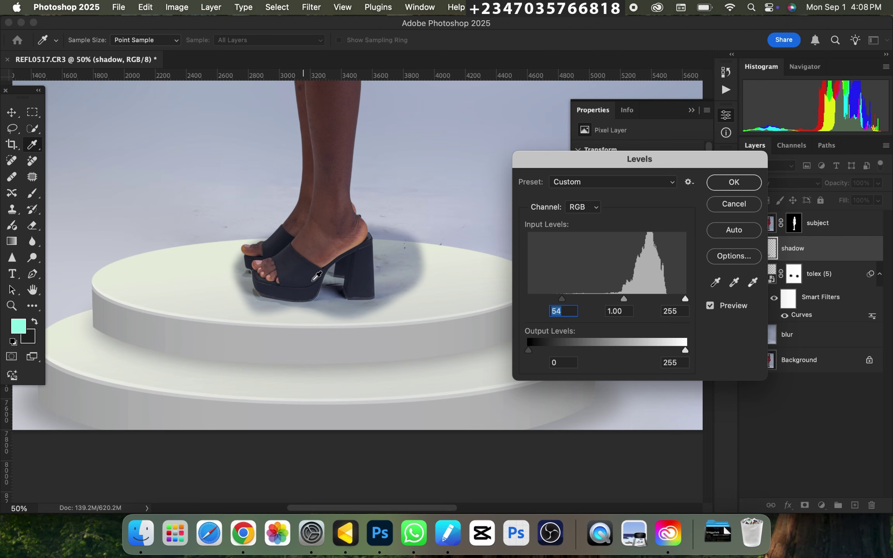
pyautogui.moveTo(685, 302); pyautogui.dragTo(652, 302)
pyautogui.moveTo(562, 299); pyautogui.dragTo(569, 299)
pyautogui.press('super+minus')
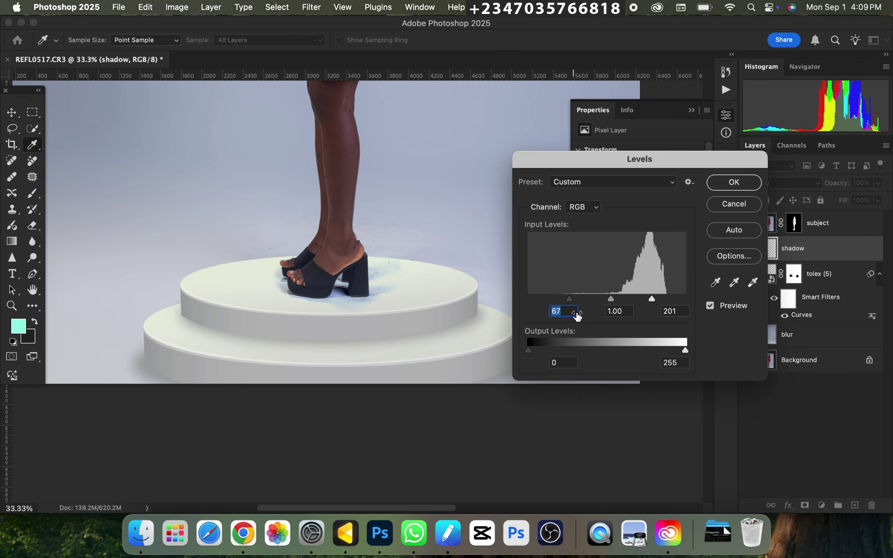
pyautogui.click(719, 191)
pyautogui.press('l')
pyautogui.press('super+minus')
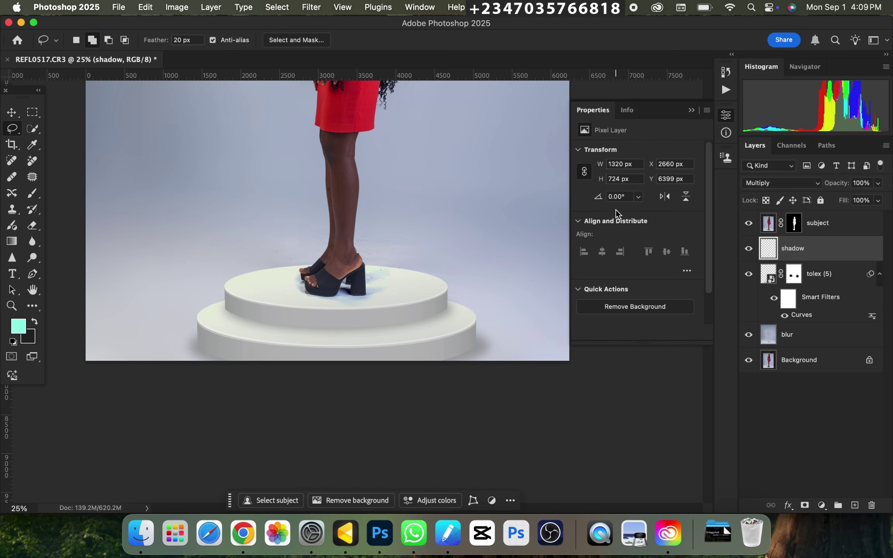
# - Desaturate the shadow layer with Hue/Saturation to remove its blue tint on the podium
pyautogui.press('super+u')
pyautogui.moveTo(514, 229); pyautogui.dragTo(459, 229)
pyautogui.press('Return')
pyautogui.press('super+minus')
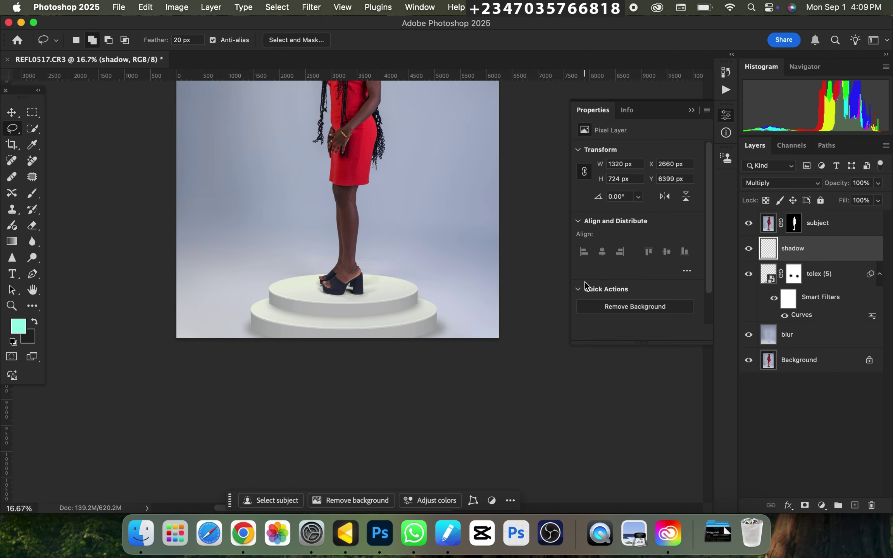
# - Examine the shadow around the shoes on the podium, both up close and in the full composition
pyautogui.press('super+minus')
pyautogui.press('super+plus')
pyautogui.press('super+plus')
pyautogui.press('super+plus')
pyautogui.press('super+plus')
pyautogui.press('super+plus')
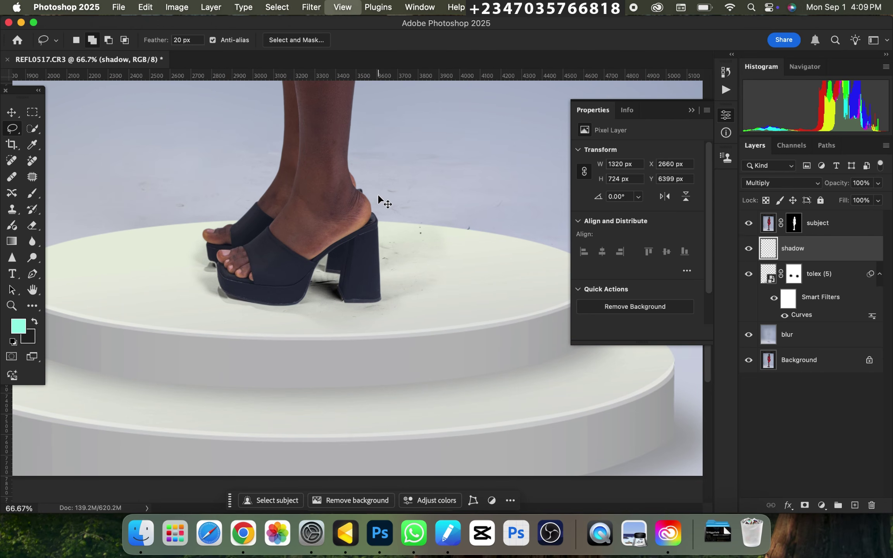
pyautogui.press('super+minus')
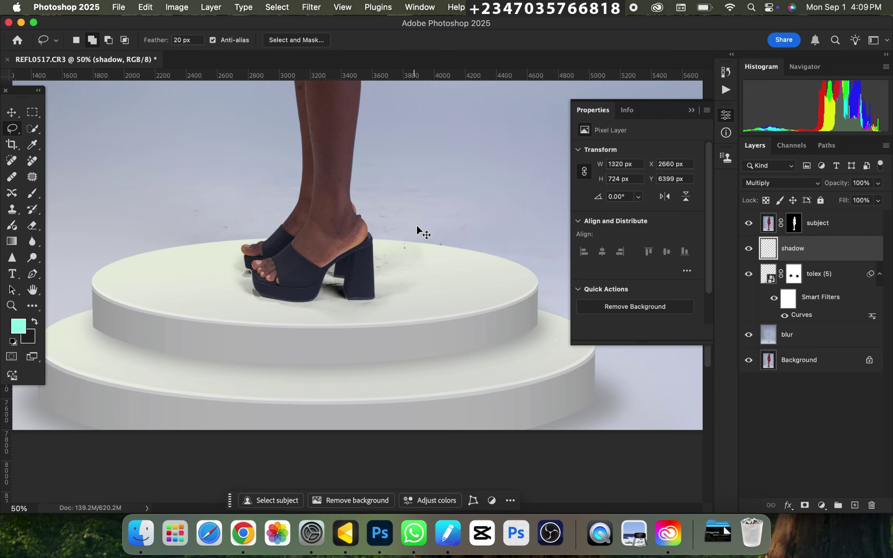
pyautogui.press('super+minus')
pyautogui.press('super+minus')
pyautogui.press('super+minus')
pyautogui.press('super+minus')
pyautogui.press('super+minus')
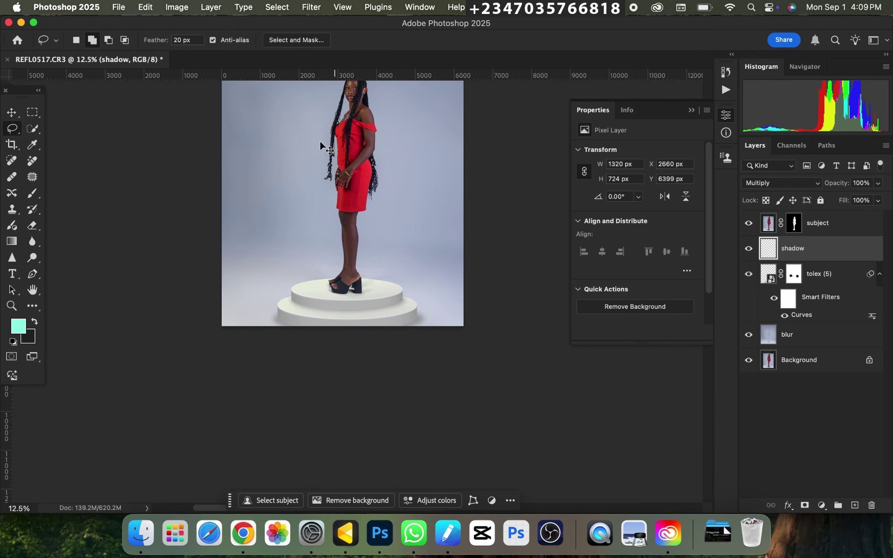
pyautogui.press('super+plus')
pyautogui.press('super+minus')
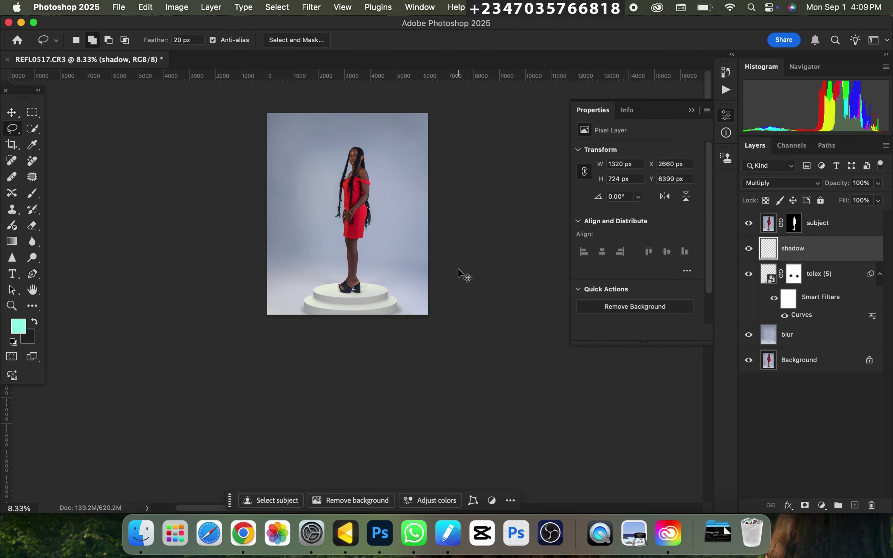
pyautogui.press('super+plus')
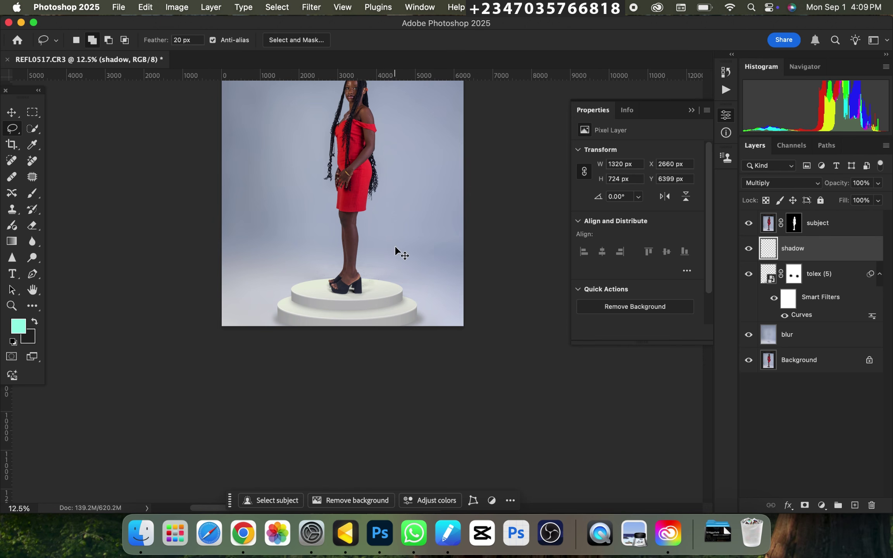
pyautogui.press('super+minus')
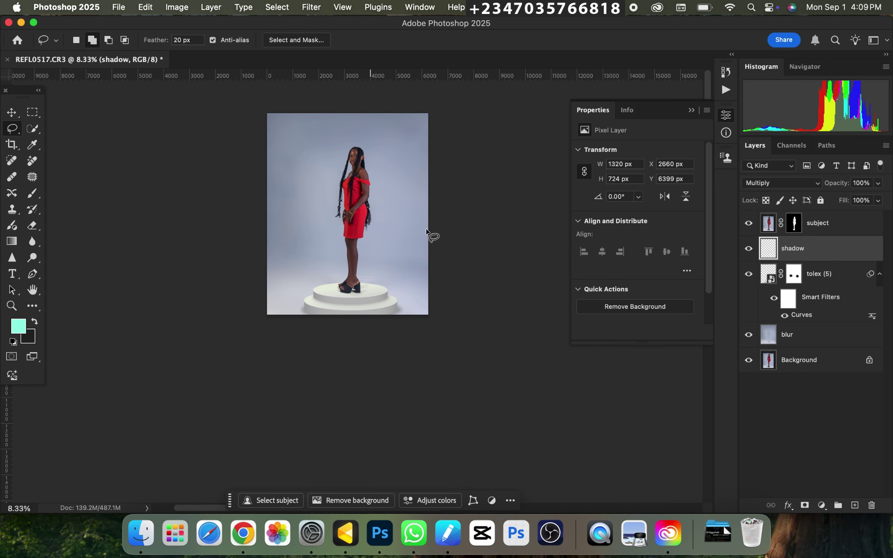
pyautogui.press('super+plus')
pyautogui.press('super+minus')
# - Switch to Finder, find the cream draped-fabric backdrop in the background folder of Downloads, and place it into the portrait document
pyautogui.click(141, 533)
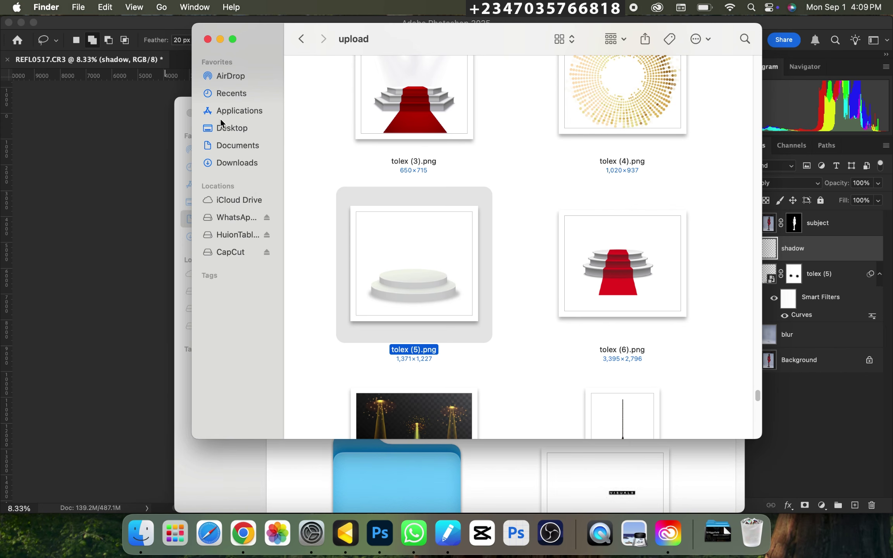
pyautogui.click(238, 161)
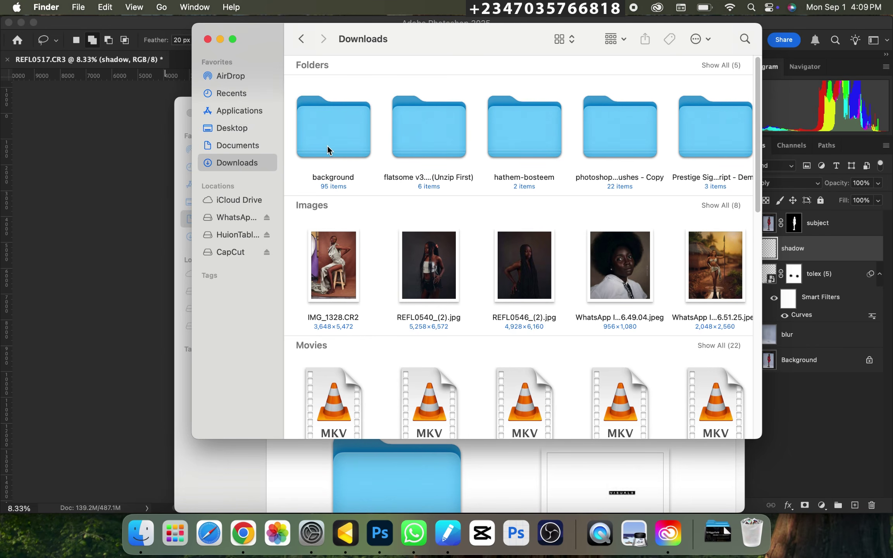
pyautogui.click(328, 145)
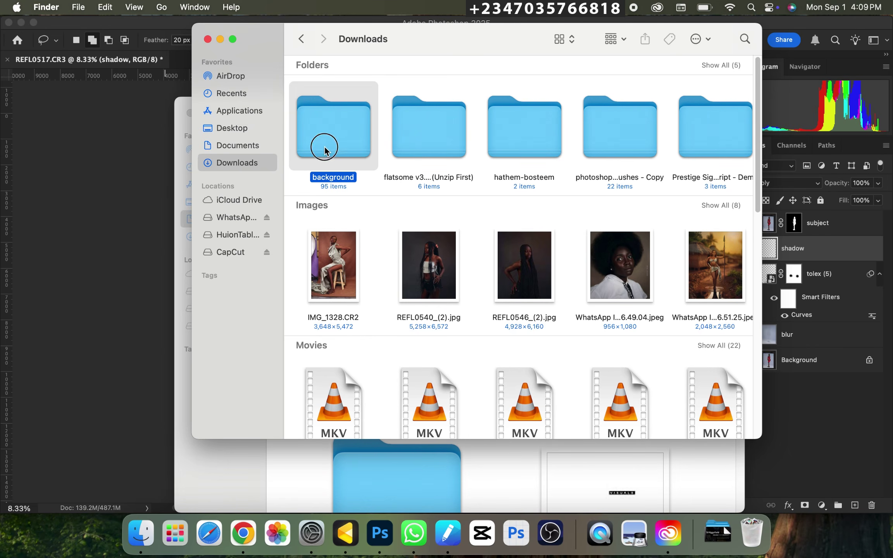
pyautogui.doubleClick(343, 141)
pyautogui.scroll(-10, 466, 270)
pyautogui.scroll(-15, 466, 270)
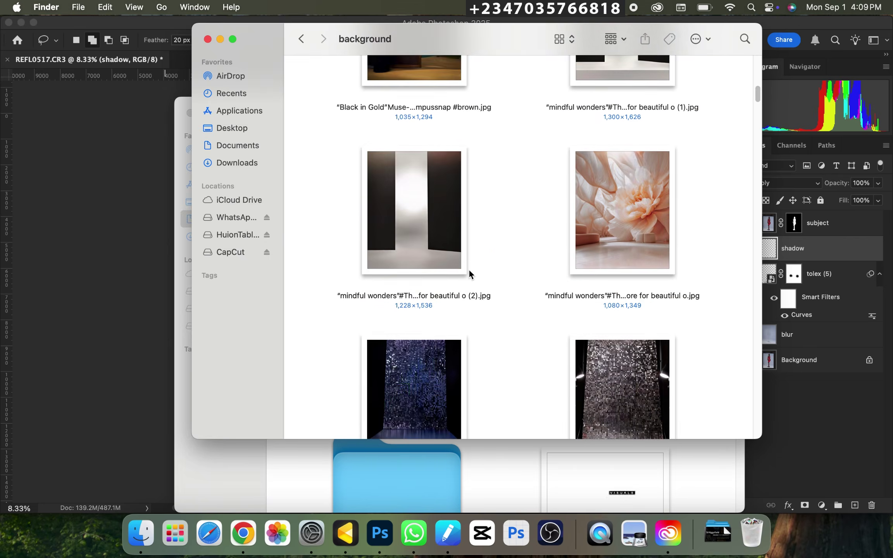
pyautogui.scroll(-15, 467, 271)
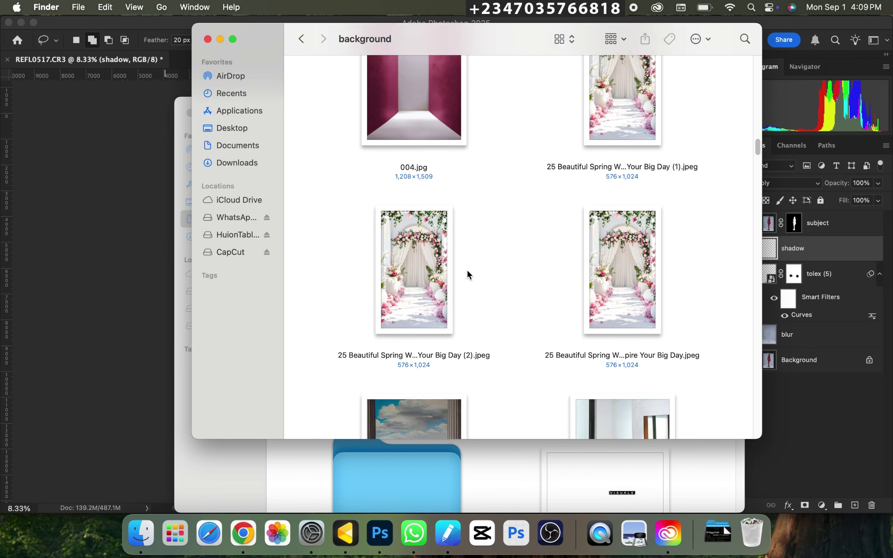
pyautogui.scroll(3, 505, 216)
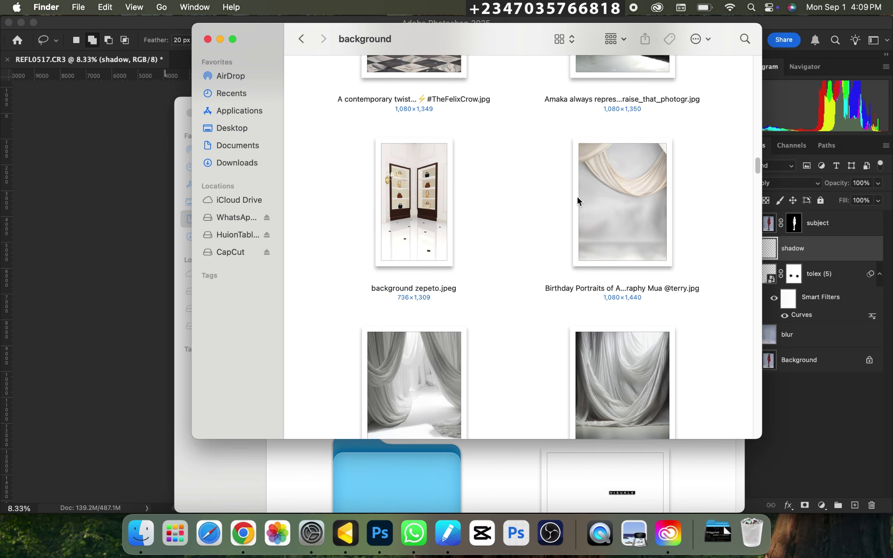
pyautogui.moveTo(578, 199); pyautogui.dragTo(149, 281)
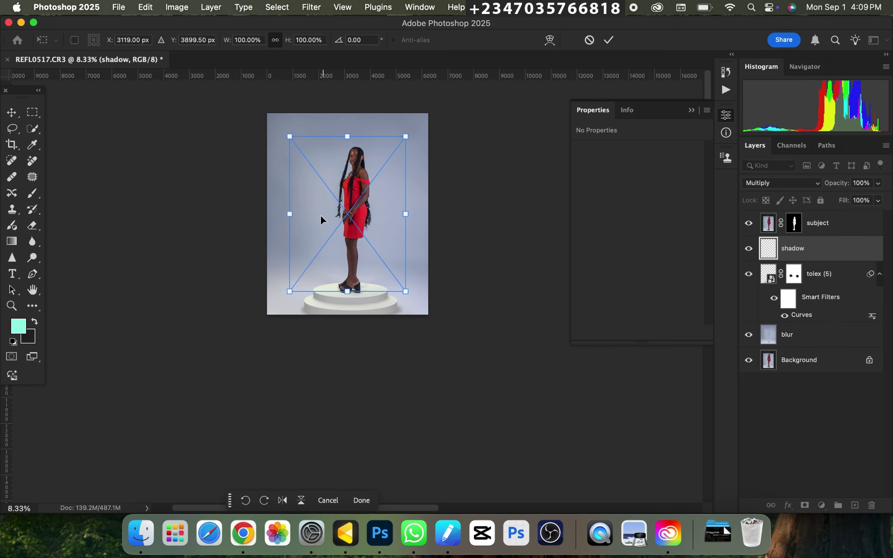
# - Scale the placed draped backdrop to 6756 × 9008 px at X -259, Y -841 so it fills the canvas behind the woman
pyautogui.moveTo(414, 220); pyautogui.dragTo(464, 222)
pyautogui.moveTo(349, 215); pyautogui.dragTo(324, 222)
pyautogui.moveTo(352, 321); pyautogui.dragTo(348, 328)
pyautogui.press('Return')
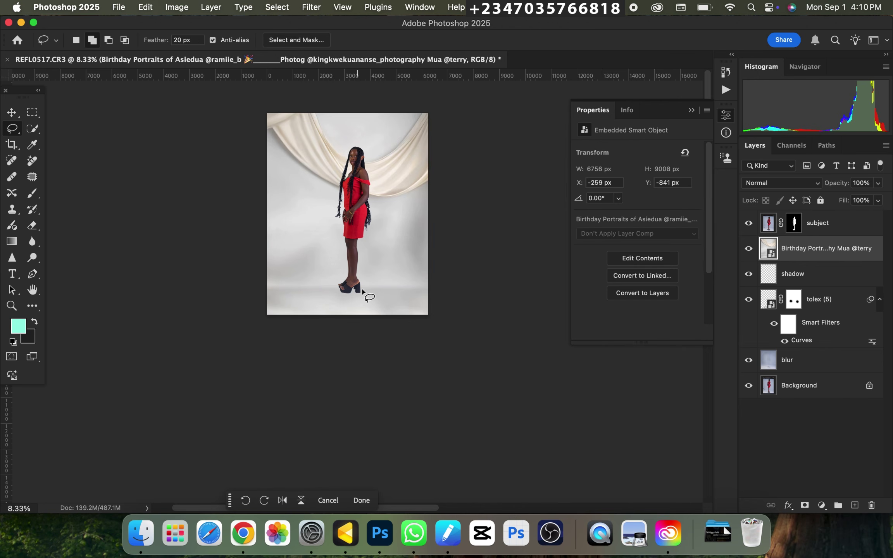
pyautogui.press('super+plus')
pyautogui.press('super+minus')
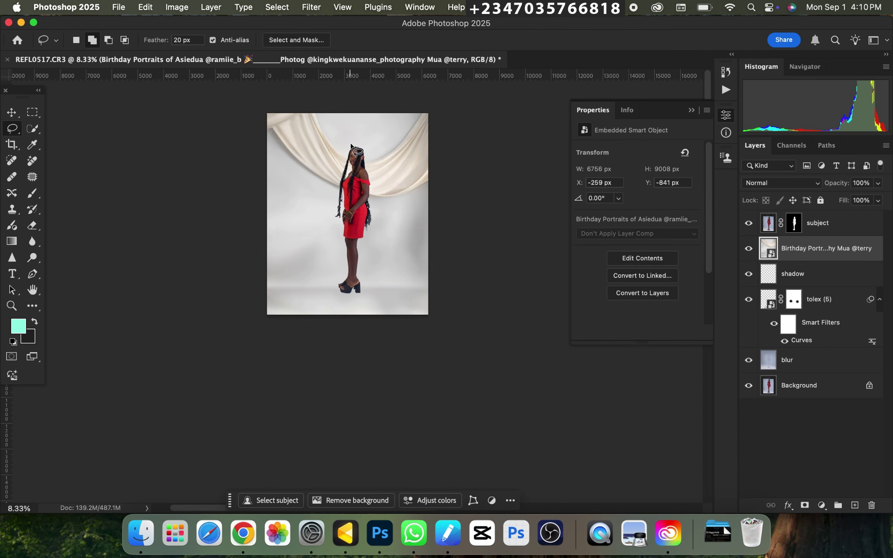
# - Add a layer mask to the draped backdrop and paint out its lower half with a soft black 2700 px brush to reveal the podium
pyautogui.press('super+plus')
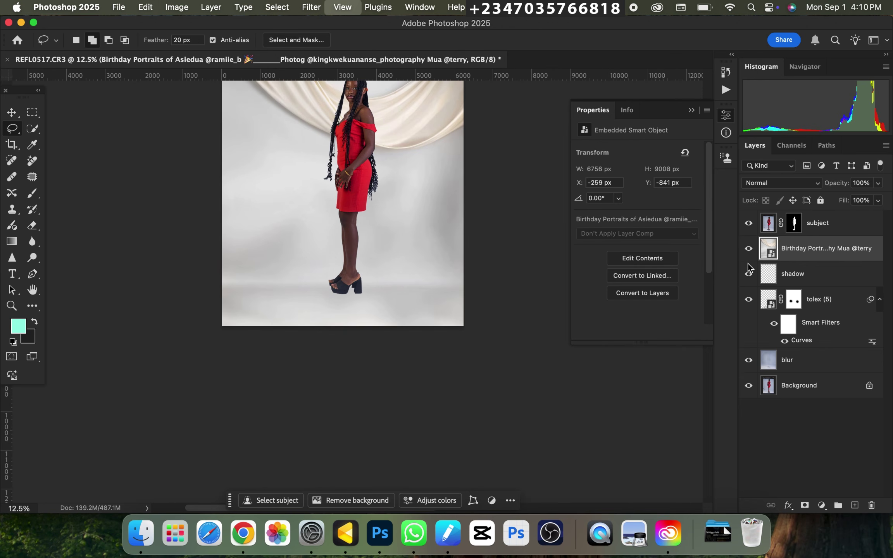
pyautogui.click(803, 505)
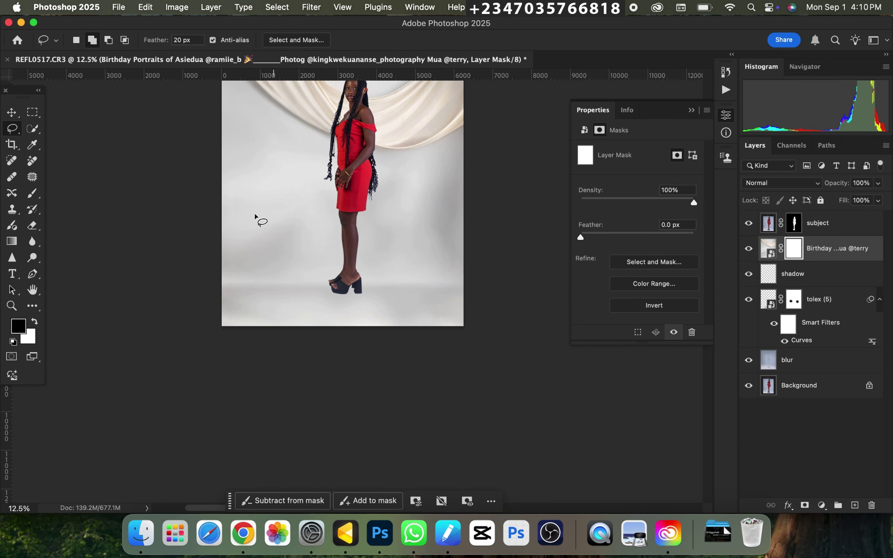
pyautogui.click(33, 193)
pyautogui.press('super+minus')
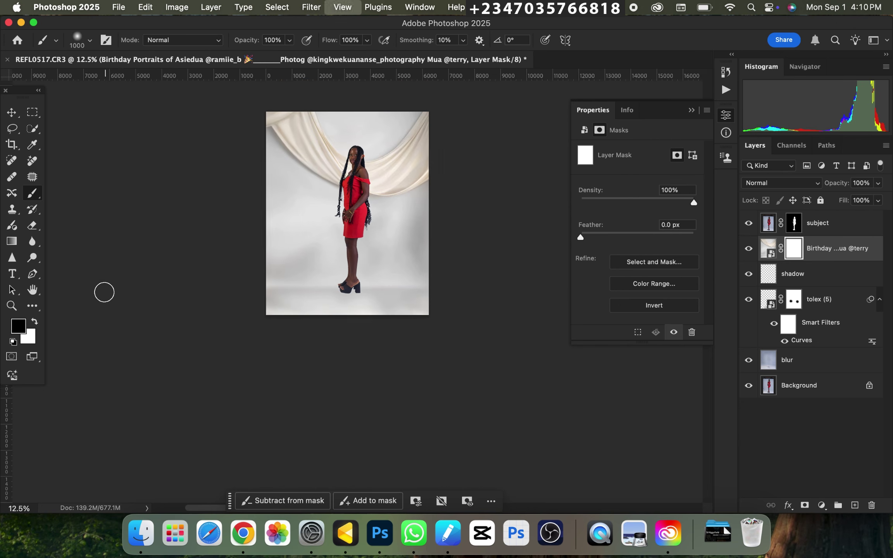
pyautogui.press(']')
pyautogui.press(']')
pyautogui.press(']')
pyautogui.press(']')
pyautogui.press(']')
pyautogui.press(']')
pyautogui.press(']')
pyautogui.press(']')
pyautogui.press(']')
pyautogui.press(']')
pyautogui.press(']')
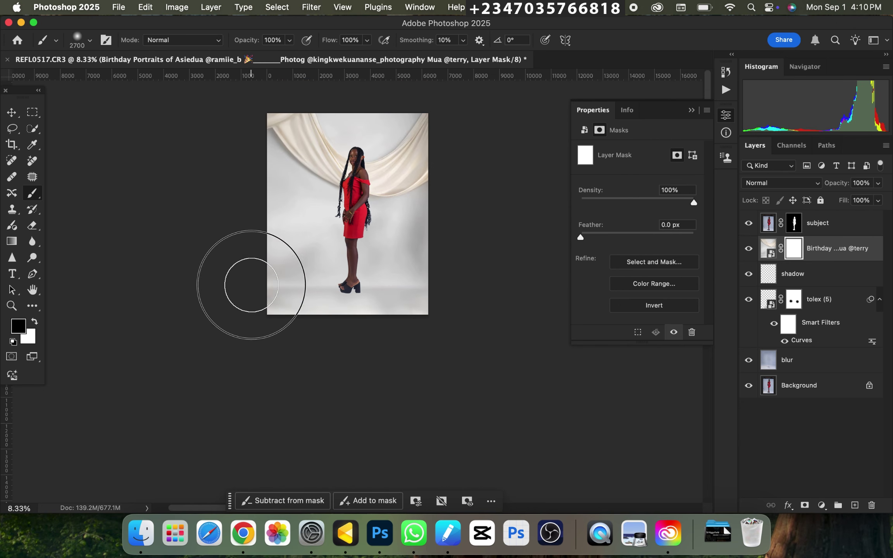
pyautogui.moveTo(237, 279)
pyautogui.mouseDown()
pyautogui.moveTo(336, 300)
pyautogui.moveTo(464, 297)
pyautogui.moveTo(499, 280)
pyautogui.moveTo(340, 268)
pyautogui.moveTo(242, 240)
pyautogui.moveTo(466, 260)
pyautogui.moveTo(241, 213)
pyautogui.moveTo(399, 243)
pyautogui.moveTo(415, 232)
pyautogui.mouseUp()
# - Mask out the rest of the backdrop below the drape on both sides of the woman with a 2100 px black brush
pyautogui.press('[')
pyautogui.press('[')
pyautogui.press('super+plus')
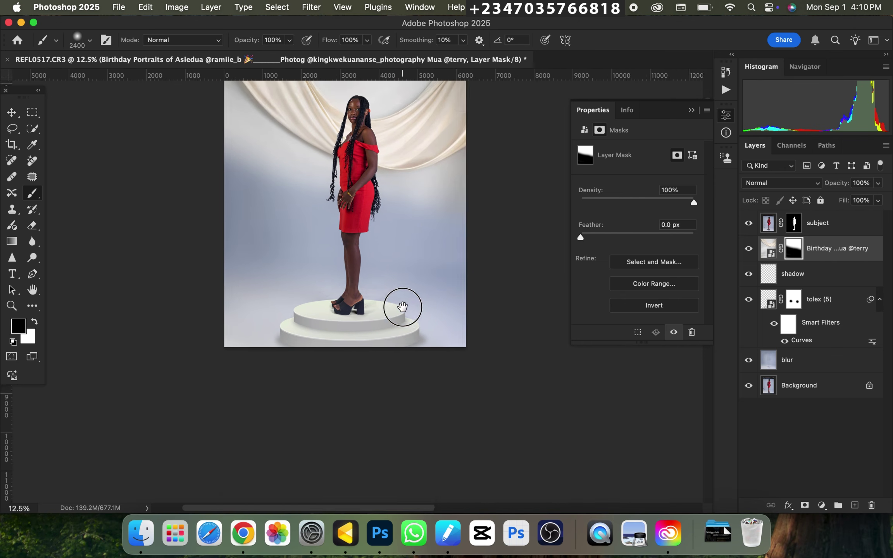
pyautogui.press('[')
pyautogui.press('[')
pyautogui.press('[')
pyautogui.press('[')
pyautogui.moveTo(435, 289)
pyautogui.mouseDown()
pyautogui.moveTo(316, 269)
pyautogui.moveTo(260, 248)
pyautogui.moveTo(204, 196)
pyautogui.moveTo(360, 298)
pyautogui.moveTo(467, 266)
pyautogui.mouseUp()
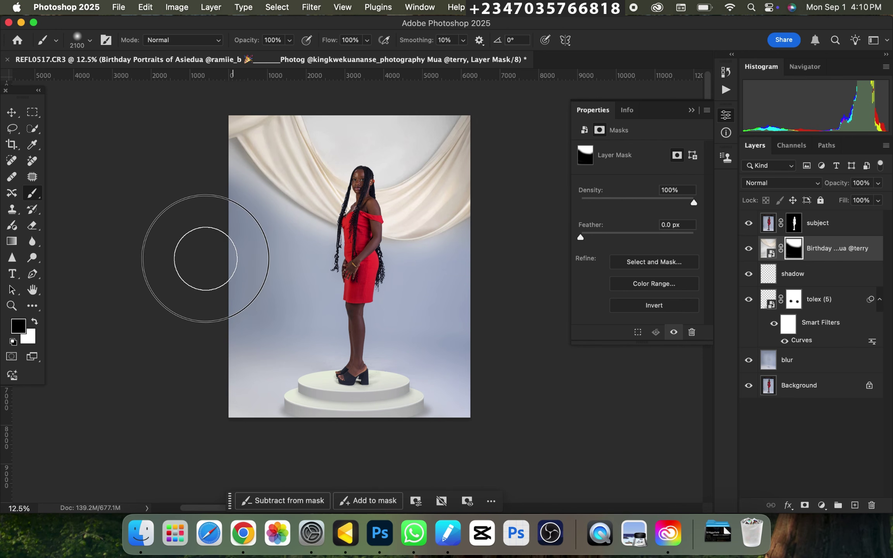
pyautogui.moveTo(205, 255)
pyautogui.mouseDown()
pyautogui.moveTo(222, 199)
pyautogui.moveTo(262, 276)
pyautogui.mouseUp()
pyautogui.press('super+minus')
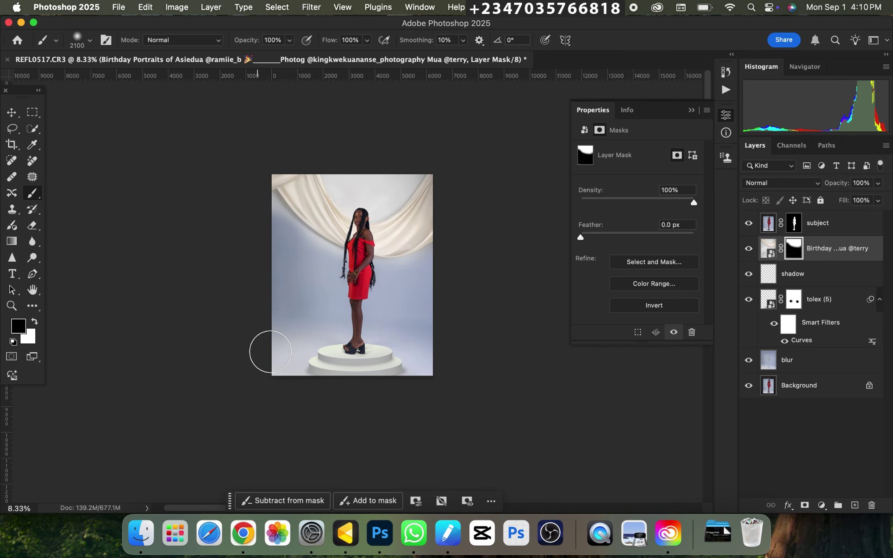
pyautogui.press('super+plus')
pyautogui.press('super+plus')
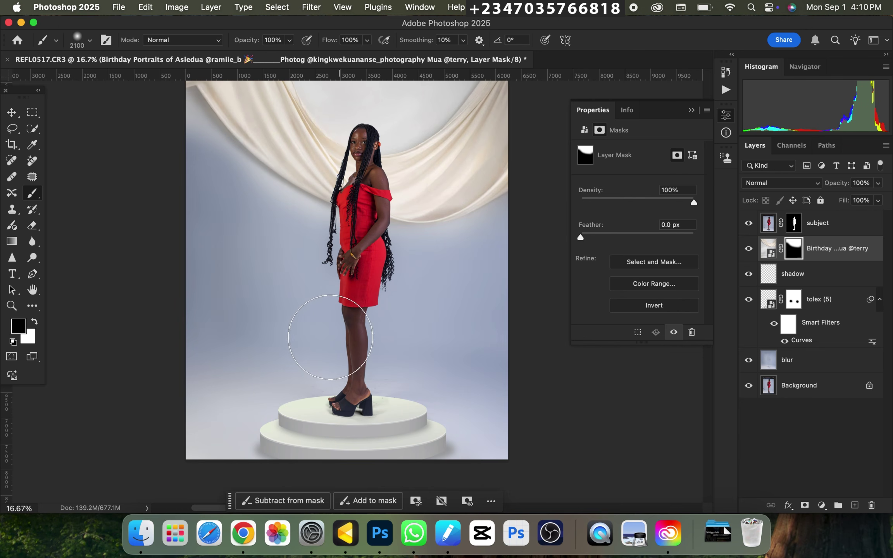
pyautogui.press('super+minus')
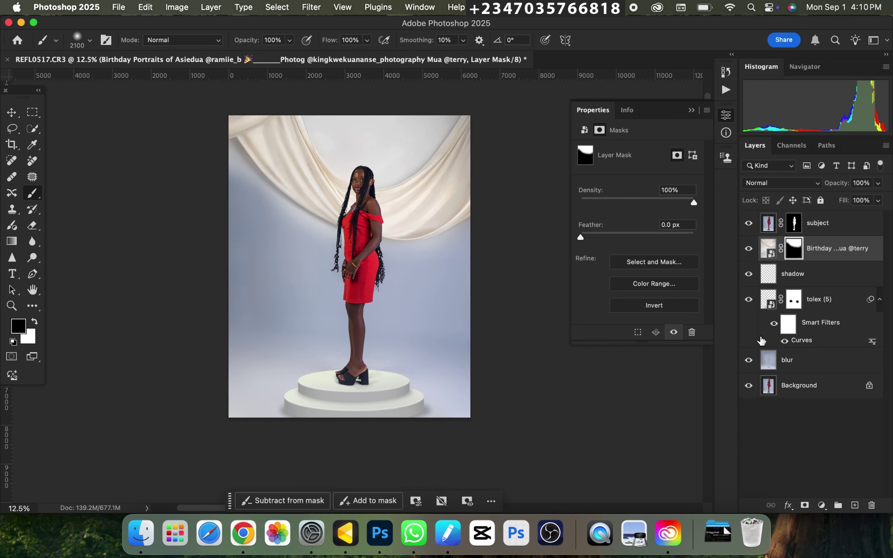
pyautogui.press('super+plus')
pyautogui.press('super+minus')
# - Add a Hue/Saturation adjustment above the blur layer with Saturation -78 and Lightness +28
pyautogui.click(817, 360)
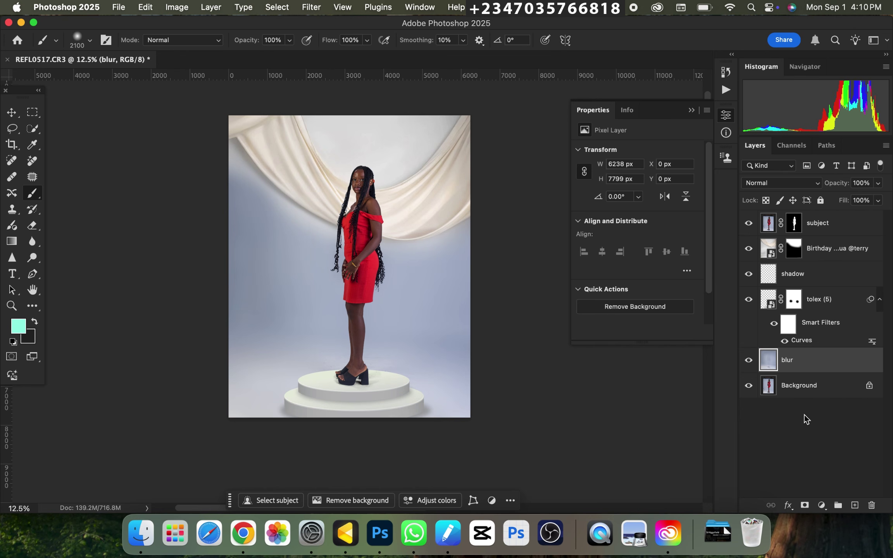
pyautogui.click(822, 506)
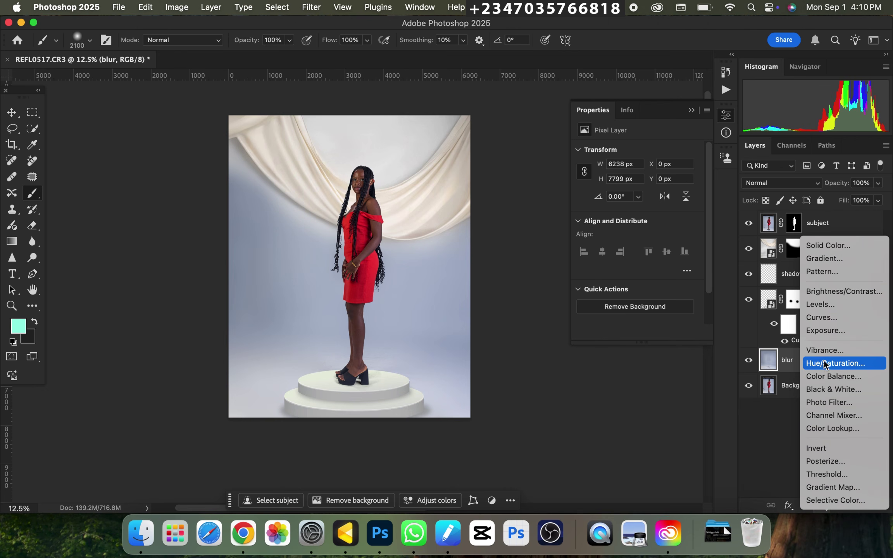
pyautogui.click(825, 365)
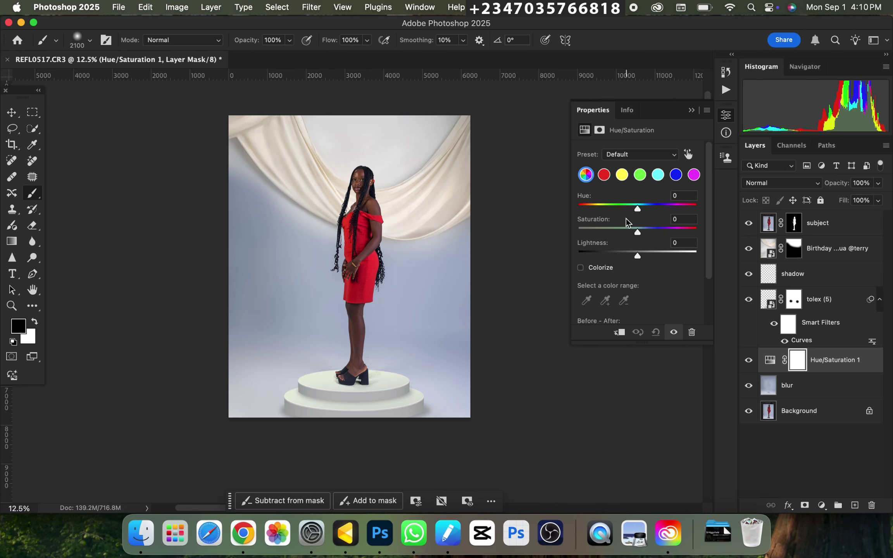
pyautogui.moveTo(637, 232); pyautogui.dragTo(654, 256)
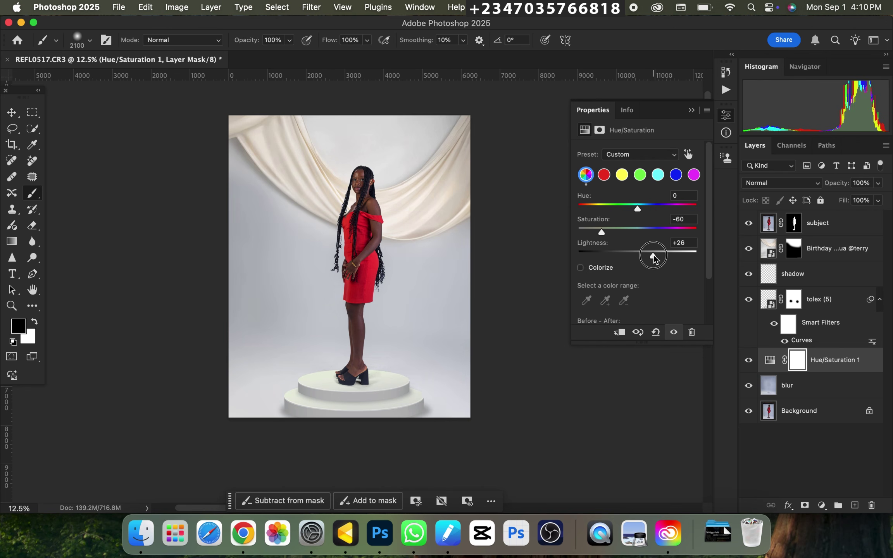
pyautogui.moveTo(602, 231); pyautogui.dragTo(591, 237)
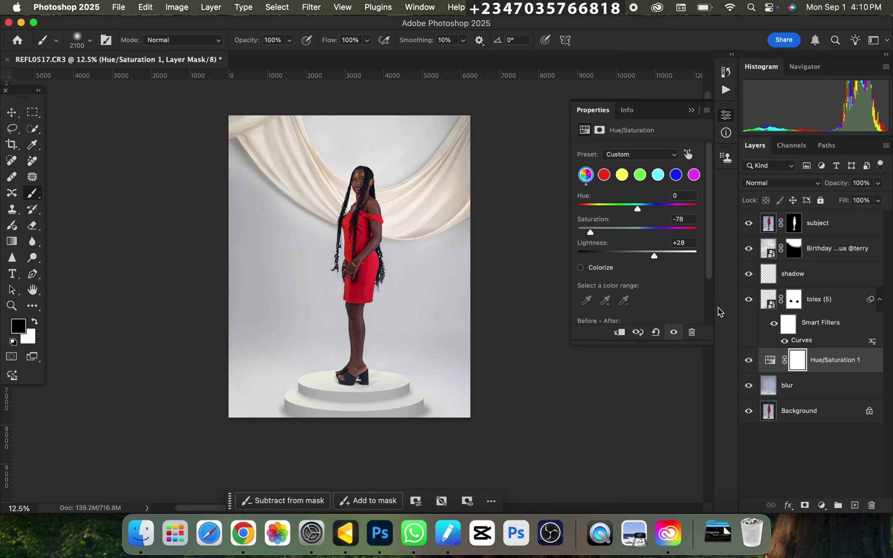
# - Add a Hue/Saturation adjustment clipped to the draped backdrop, with Saturation -79 and Lightness +25, to whiten the fabric
pyautogui.click(834, 251)
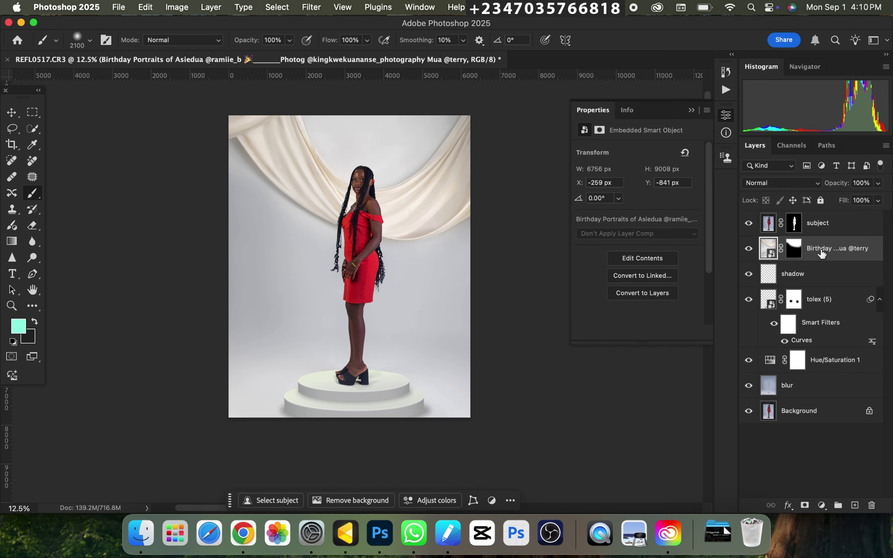
pyautogui.click(821, 506)
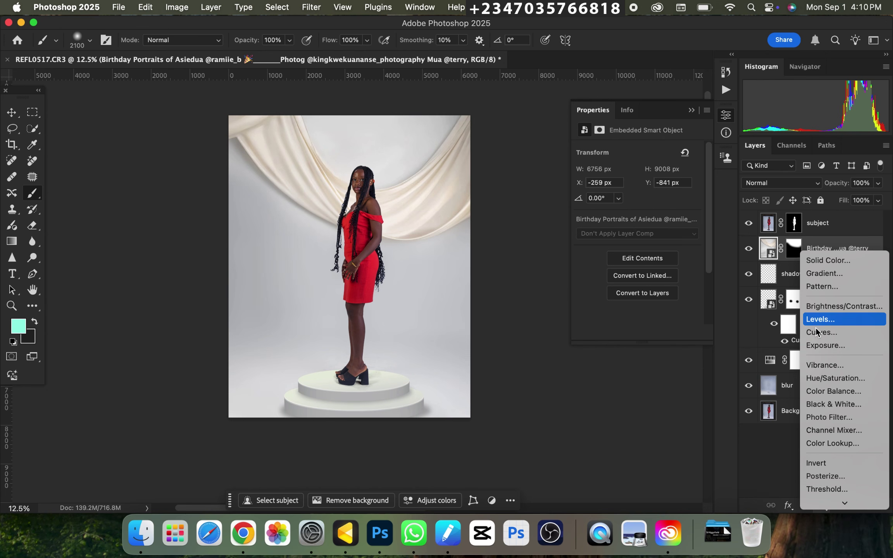
pyautogui.click(809, 379)
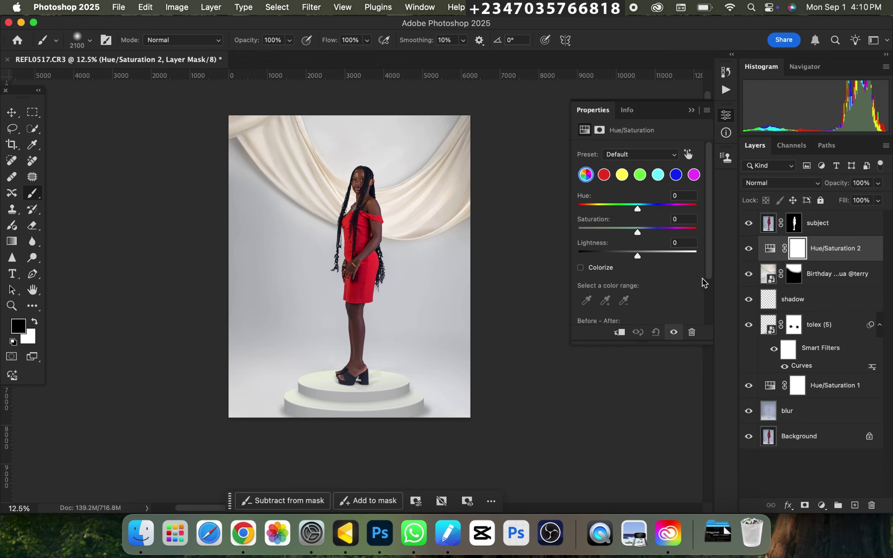
pyautogui.click(619, 333)
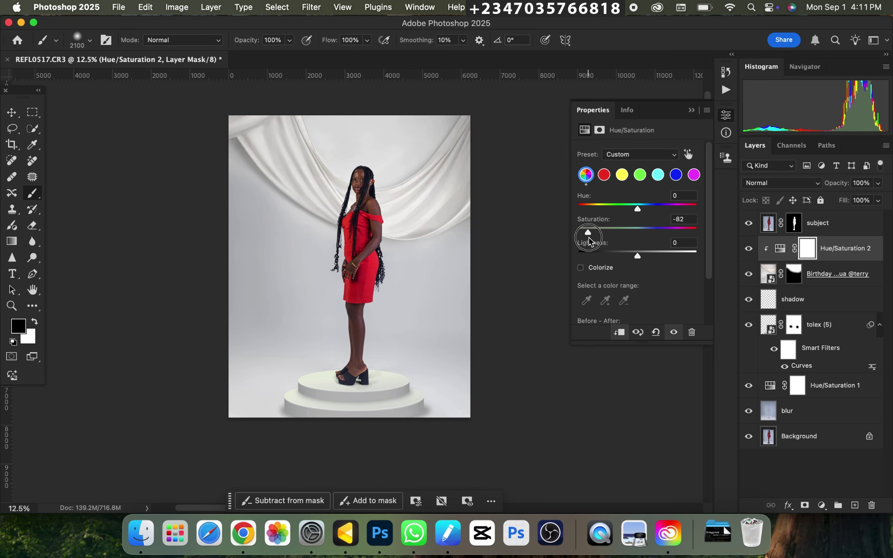
pyautogui.moveTo(638, 258)
pyautogui.mouseDown()
pyautogui.moveTo(650, 256)
pyautogui.moveTo(622, 256)
pyautogui.moveTo(653, 257)
pyautogui.mouseUp()
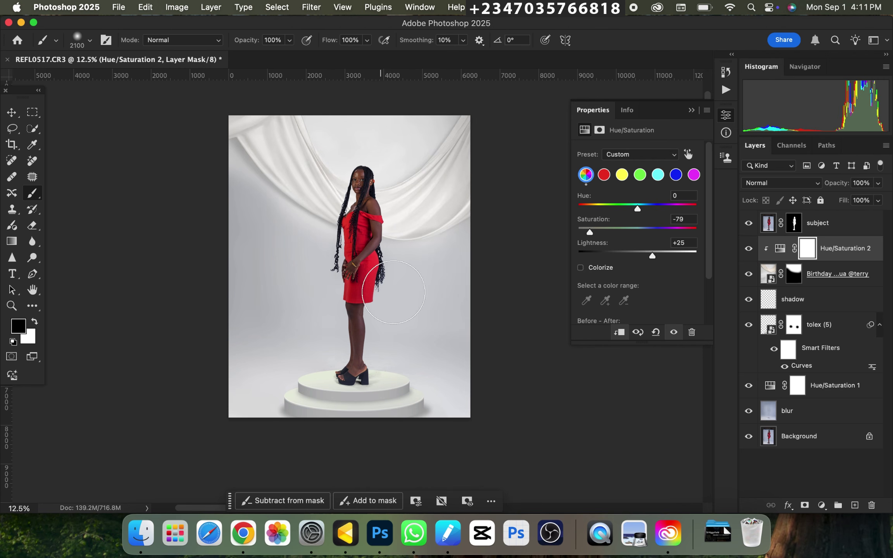
# - Examine the whitened drape, background and podium together, both up close and in the full composition
pyautogui.press('super+equal')
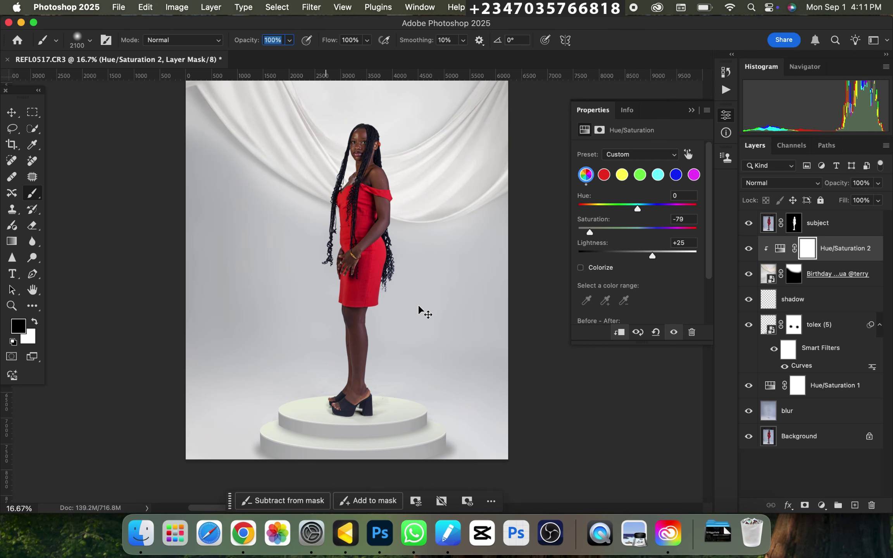
pyautogui.press('super+minus')
pyautogui.press('super+minus')
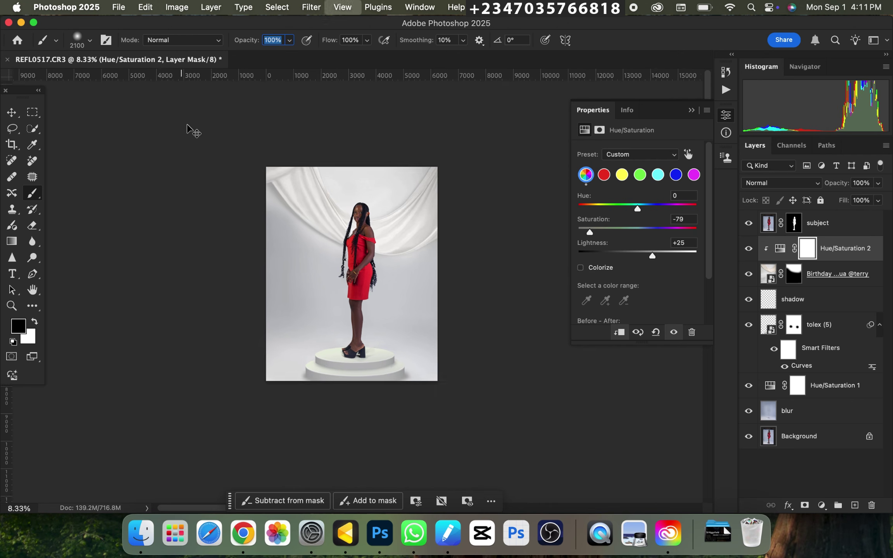
pyautogui.press('super+equal')
pyautogui.press('super+minus')
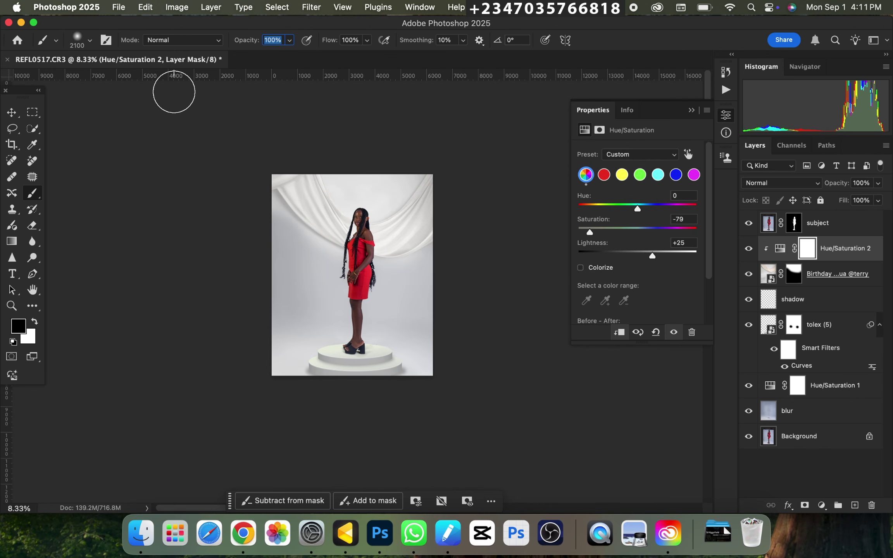
pyautogui.press('super+equal')
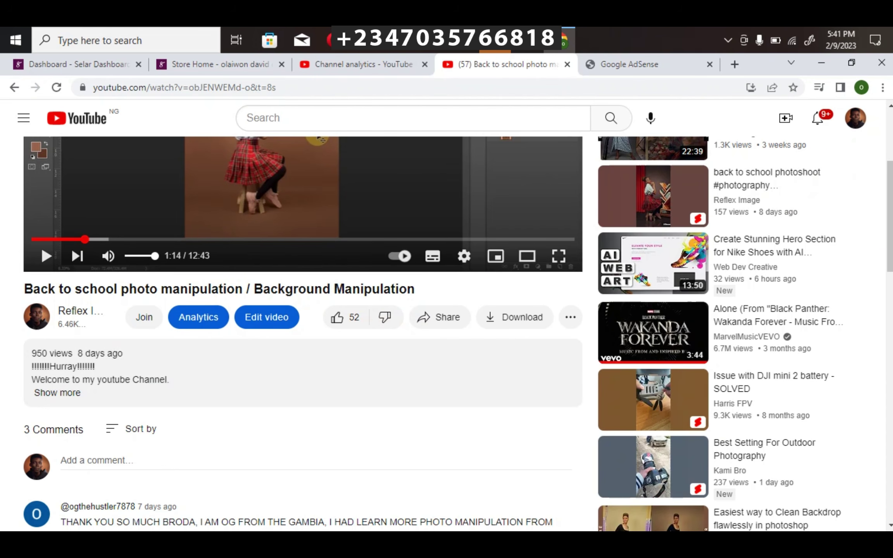
# - In the browser, expand the description of the "Back to school photo manipulation" YouTube video and read down to its file and store links
pyautogui.scroll(1, 801, 184)
pyautogui.scroll(-3, 885, 244)
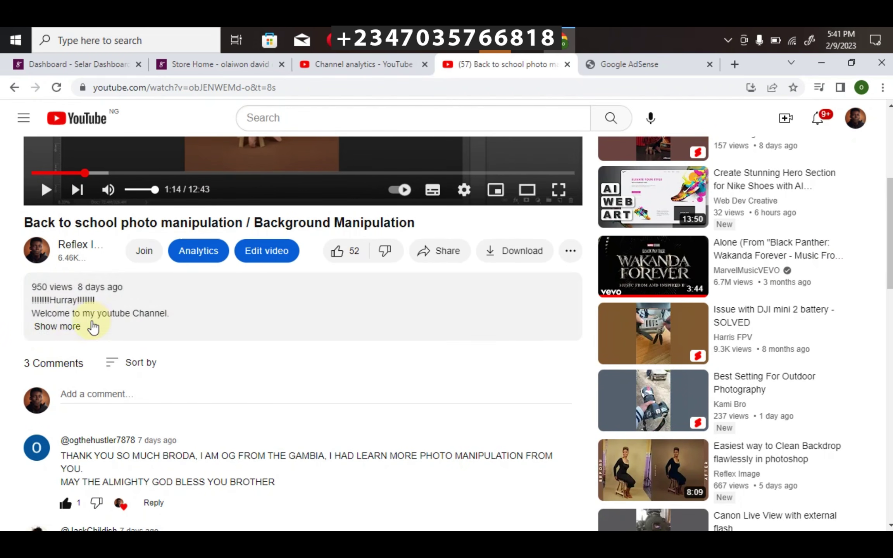
pyautogui.click(55, 328)
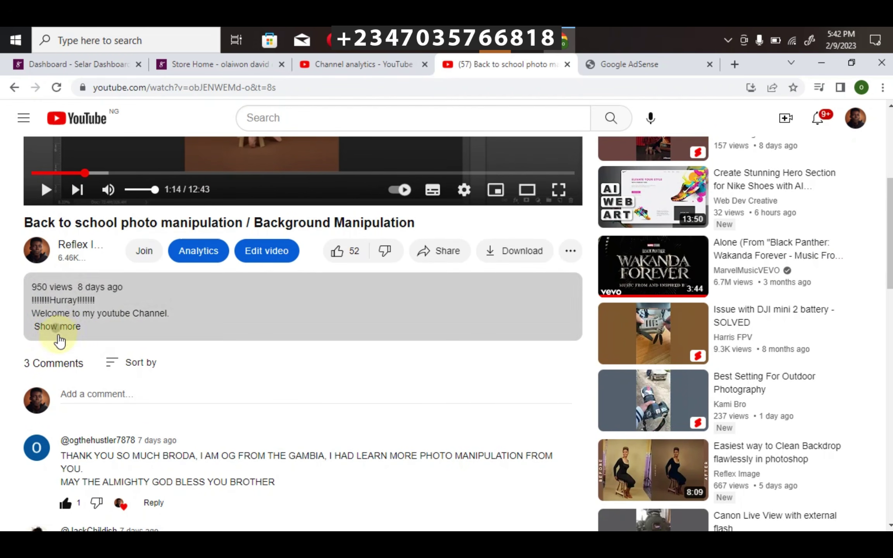
pyautogui.scroll(-5, 323, 366)
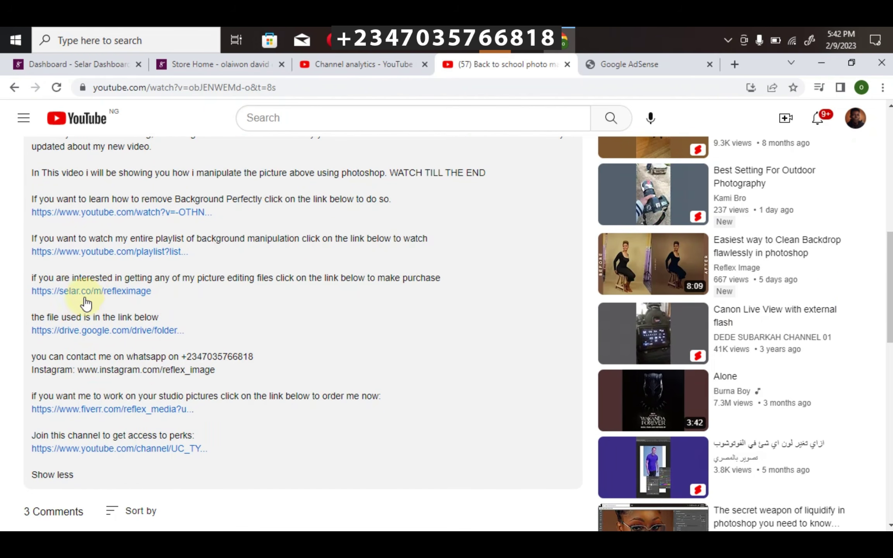
# - Switch to the Selar store page, look through all its editing files and packs, and view the available currencies
pyautogui.click(190, 64)
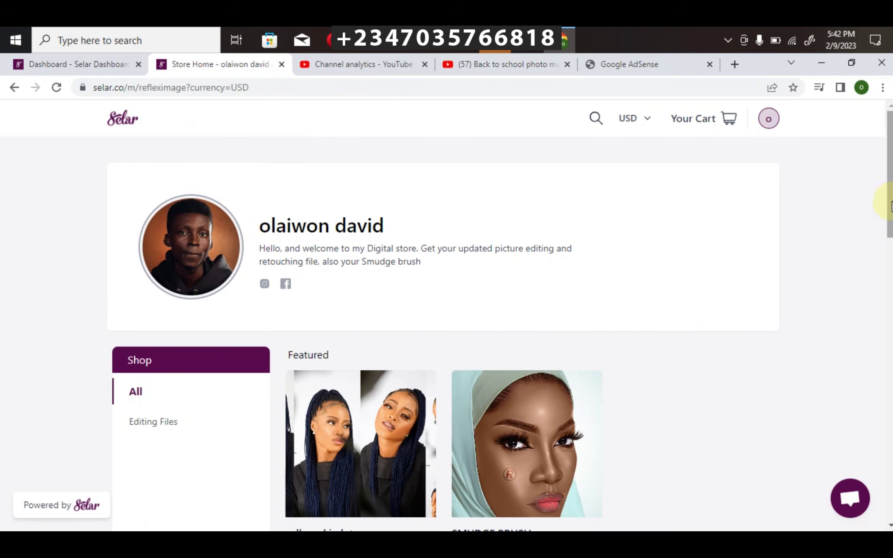
pyautogui.scroll(-5, 888, 200)
pyautogui.scroll(1, 256, 354)
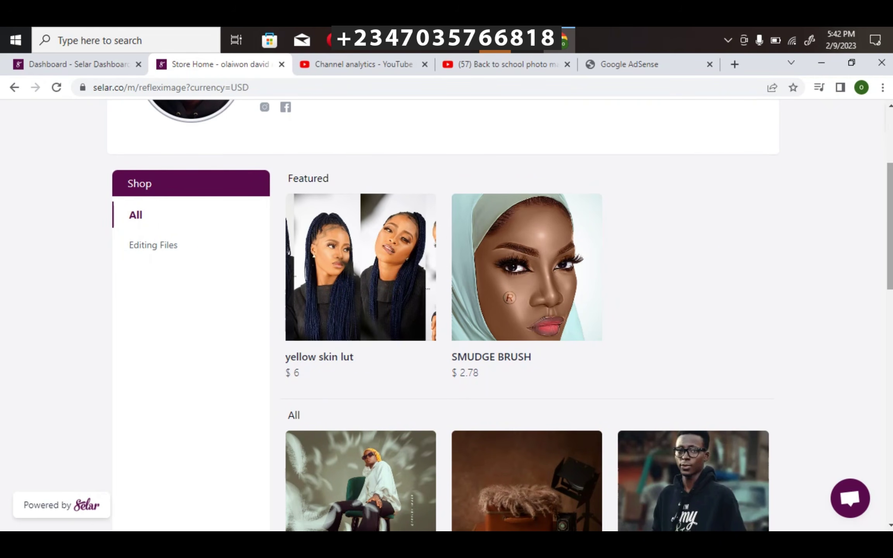
pyautogui.scroll(-5, 729, 279)
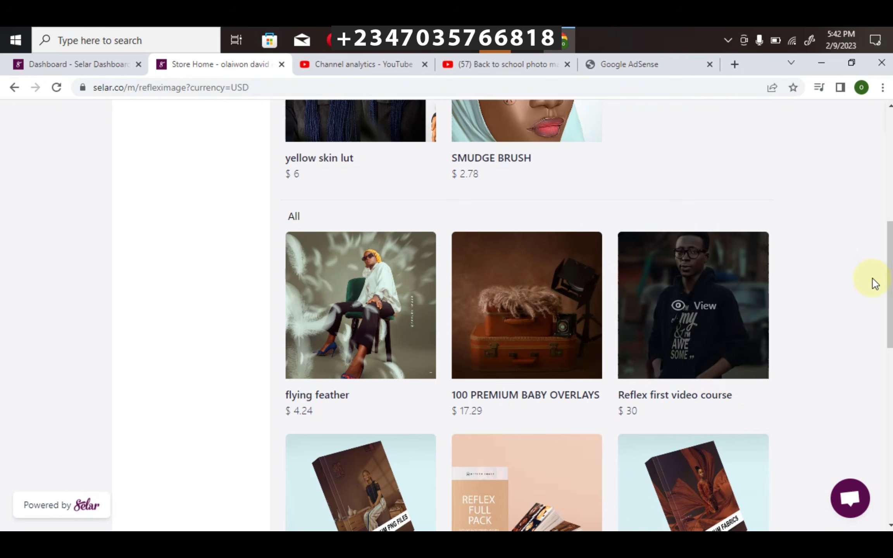
pyautogui.scroll(-5, 873, 283)
pyautogui.scroll(2, 883, 309)
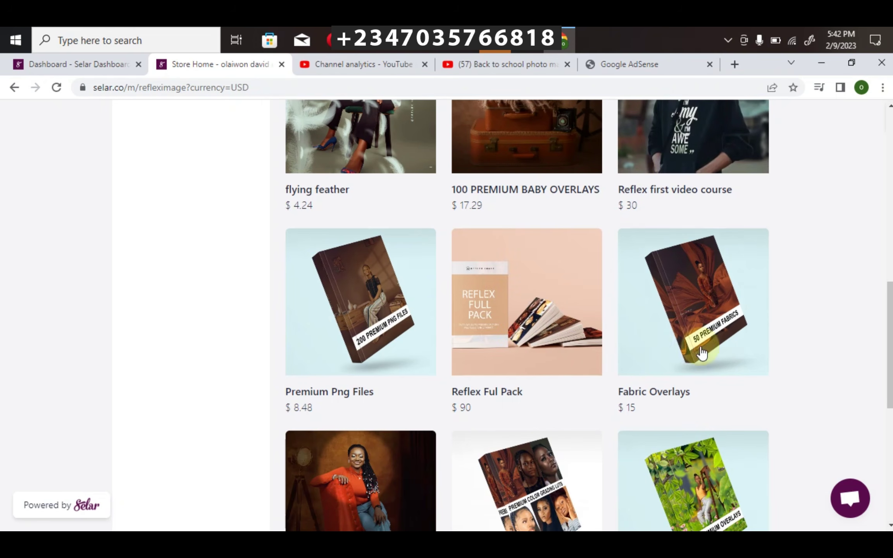
pyautogui.scroll(-5, 863, 311)
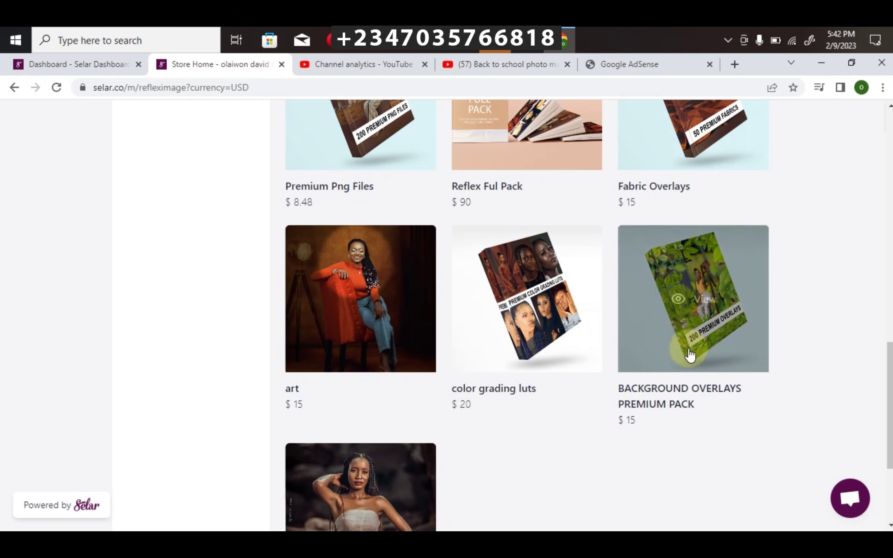
pyautogui.scroll(-4, 857, 385)
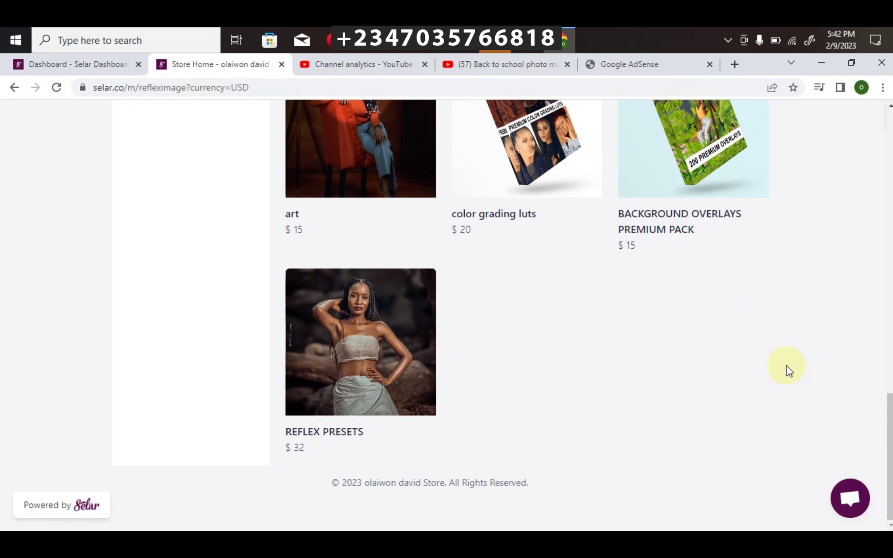
pyautogui.scroll(20, 528, 310)
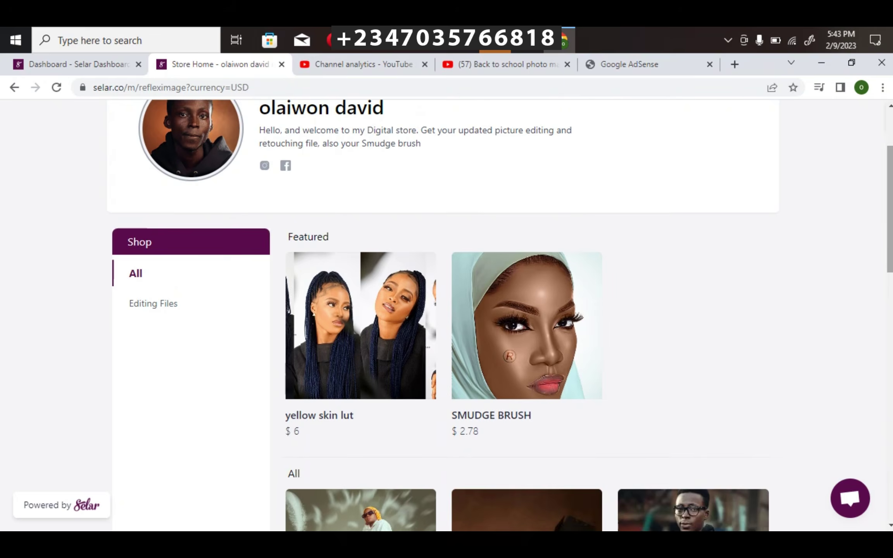
pyautogui.scroll(-6, 527, 311)
pyautogui.scroll(-10, 527, 310)
pyautogui.scroll(17, 528, 310)
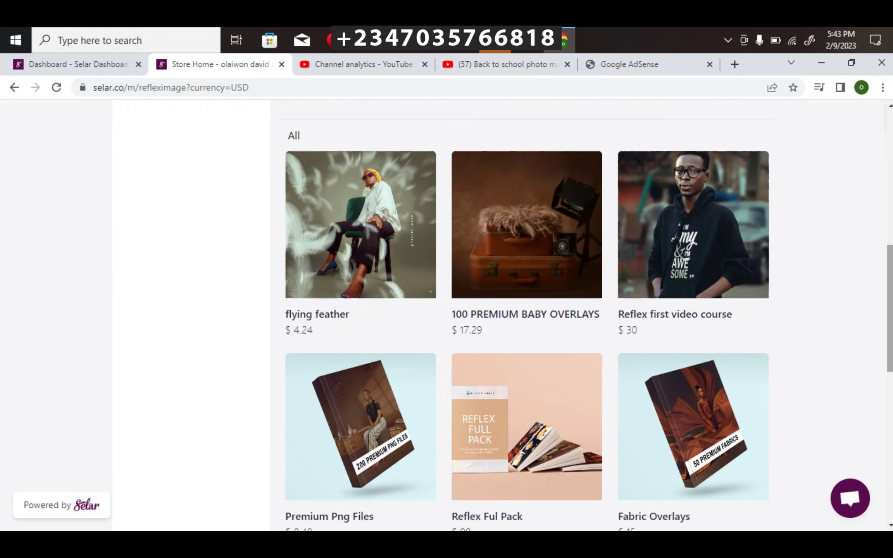
pyautogui.scroll(5, 812, 167)
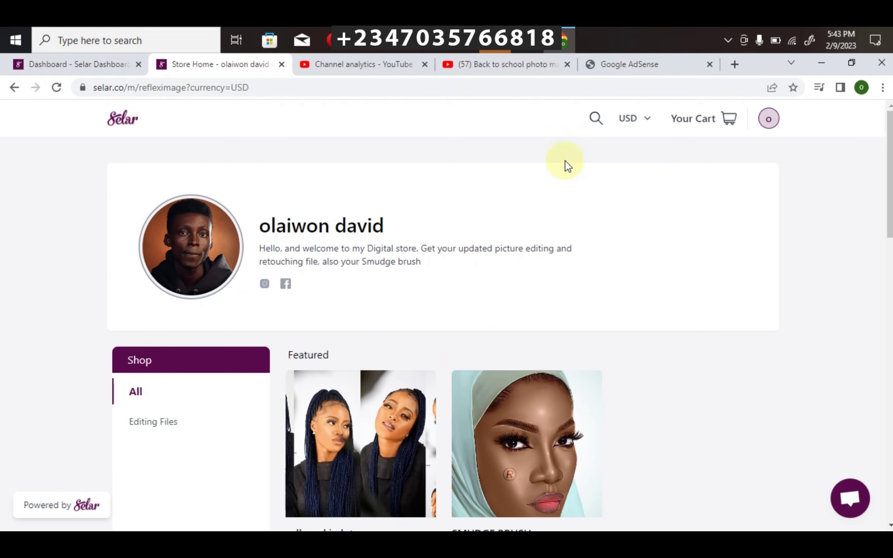
pyautogui.click(634, 118)
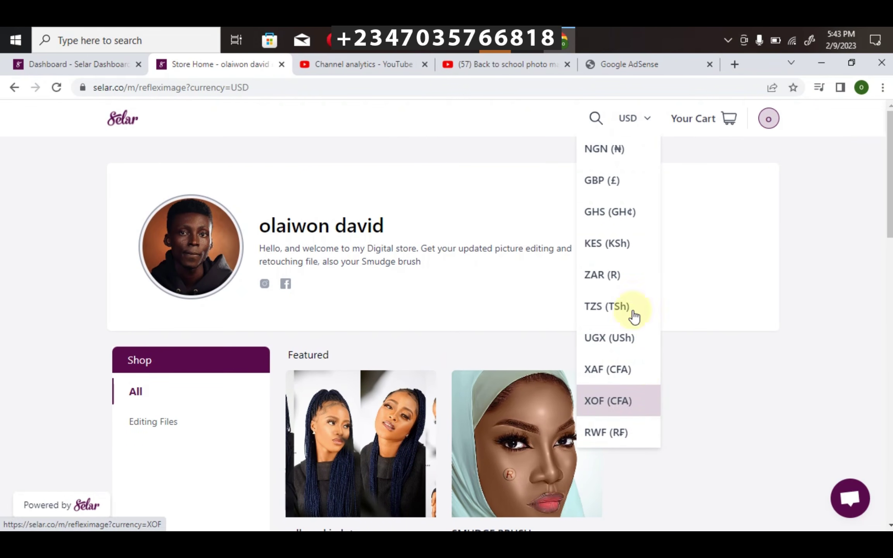